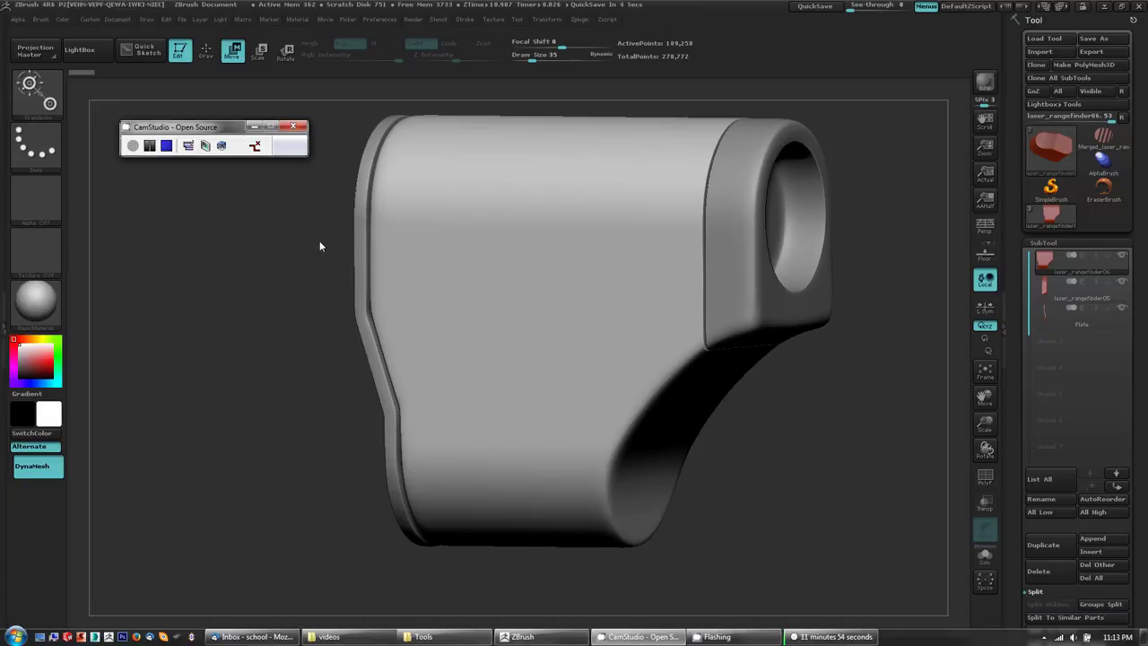
Choose the MaskCircle brush for masking the front of the rangefinder body.
click(700, 12)
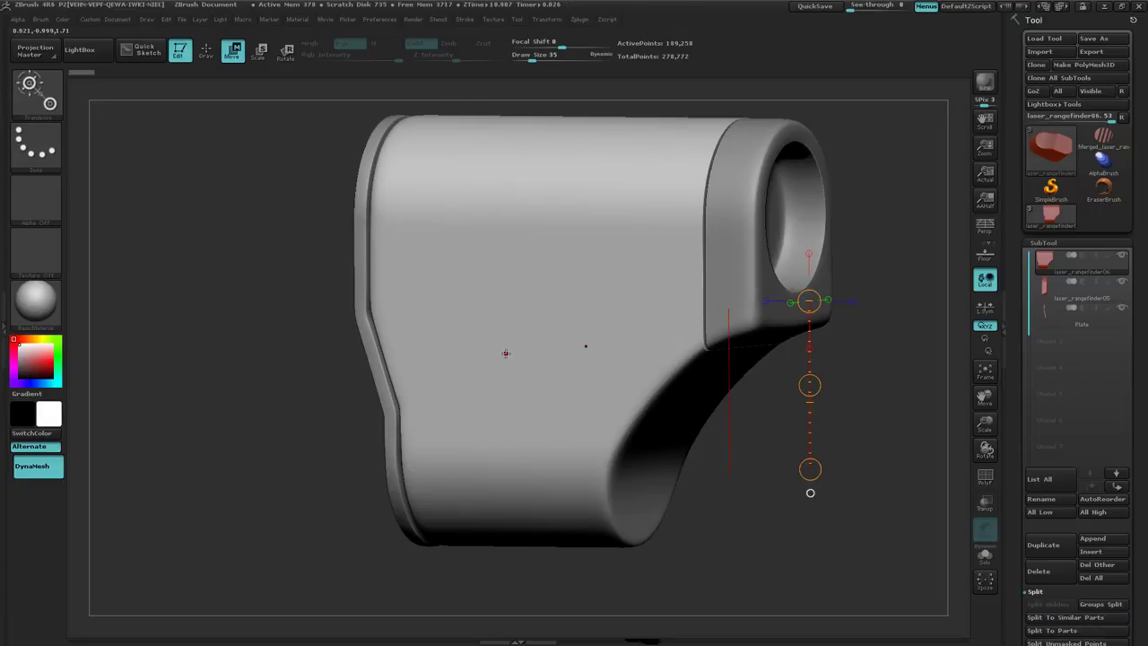
right_drag(506, 353, 485, 321)
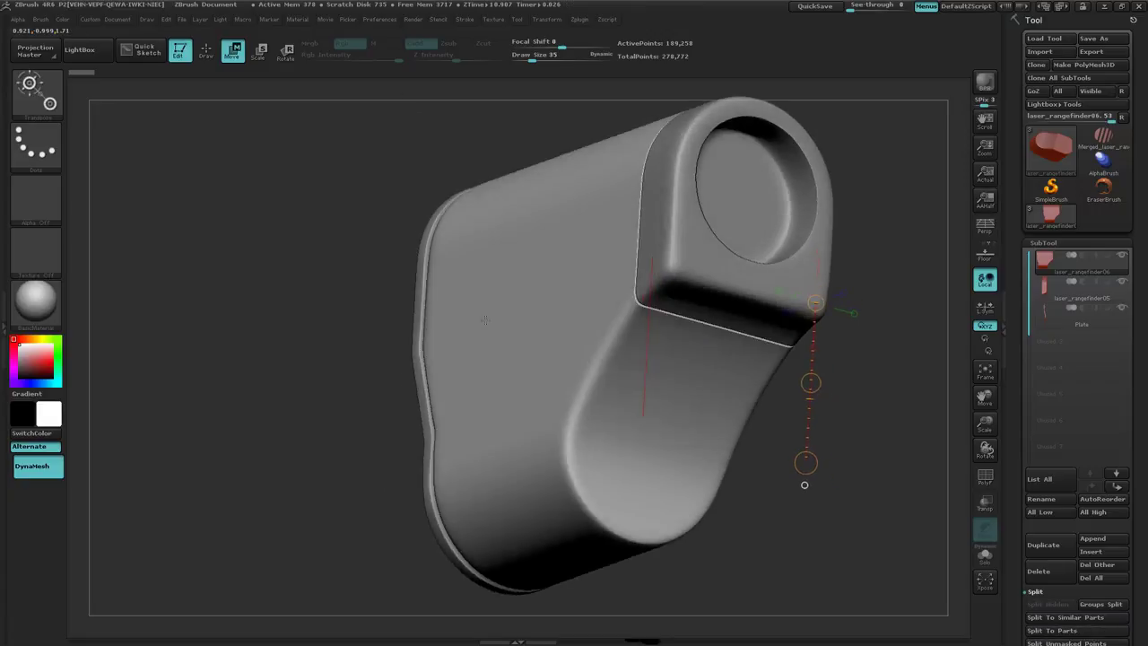
drag(485, 320, 503, 298)
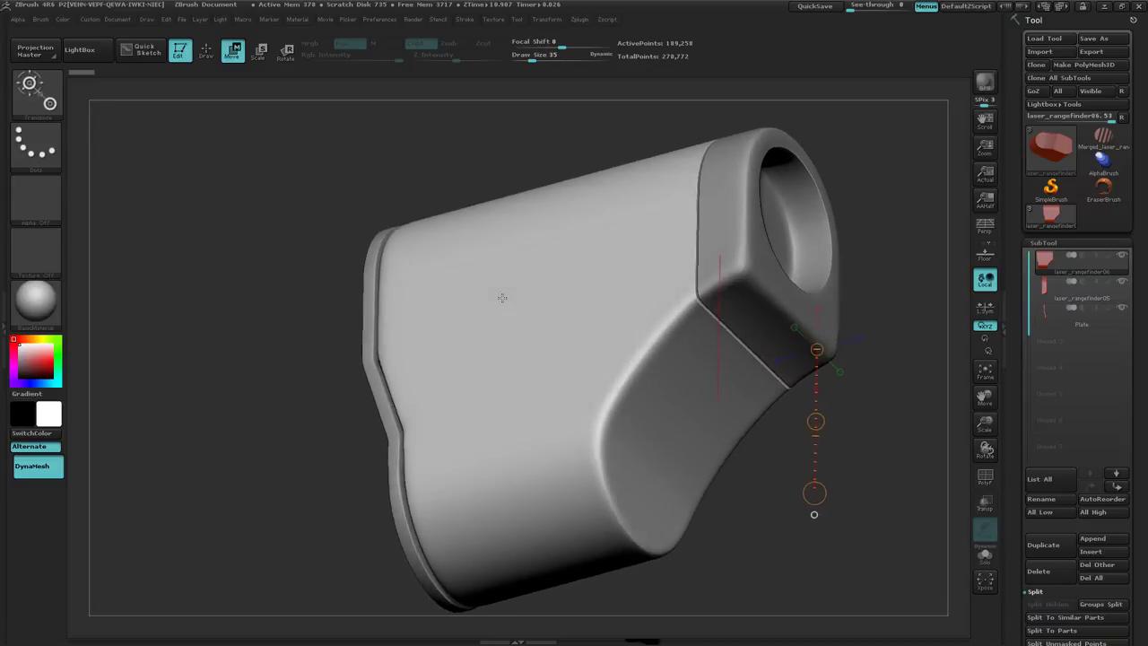
drag(817, 460, 720, 368)
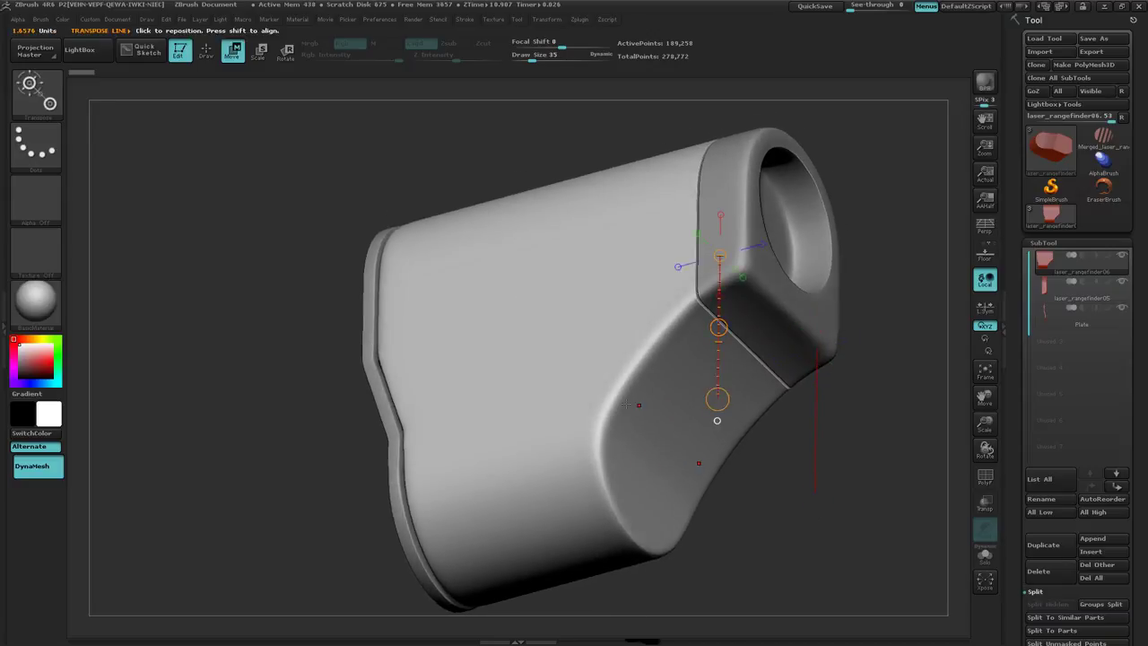
right_drag(627, 405, 585, 400)
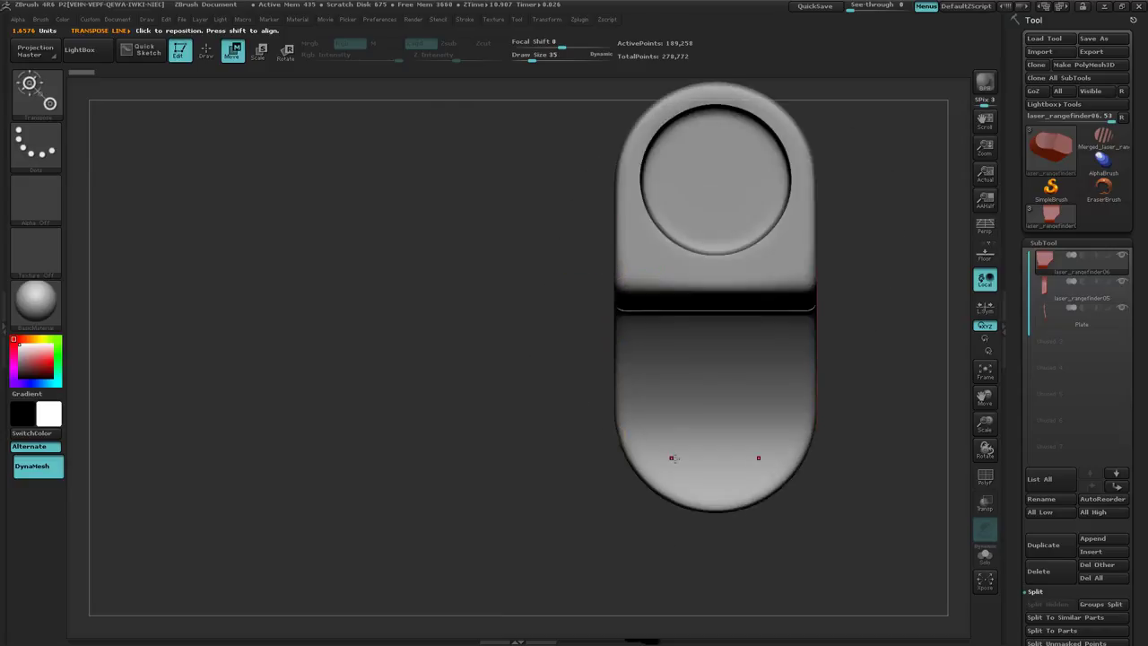
alt+right_drag(676, 459, 537, 460)
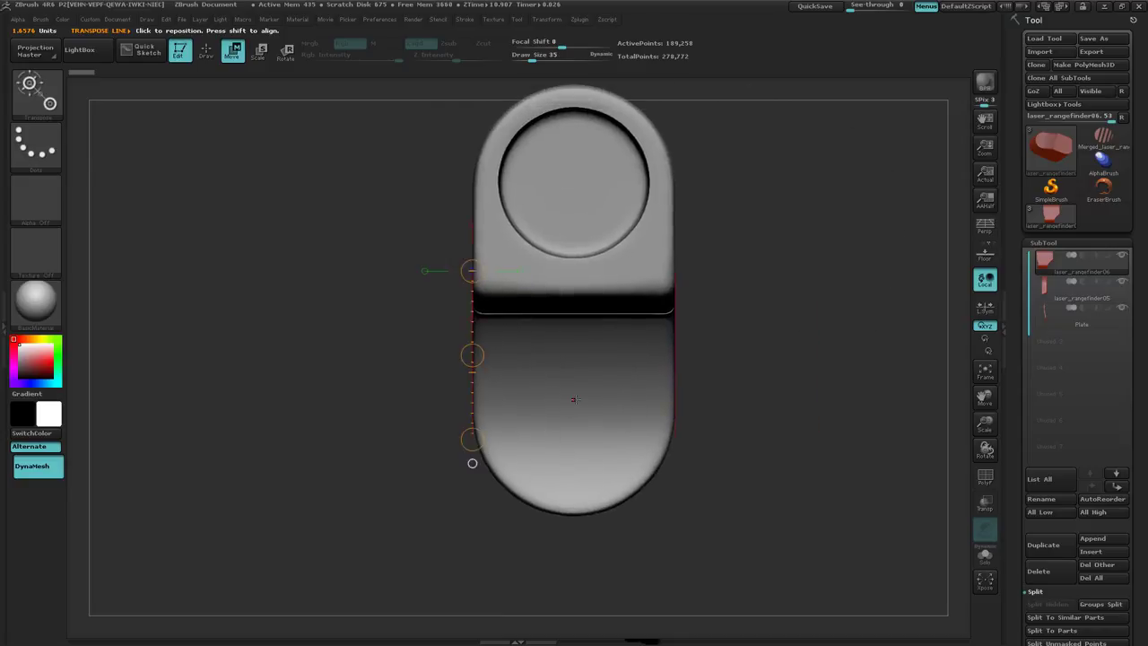
ctrl+right_drag(731, 464, 728, 495)
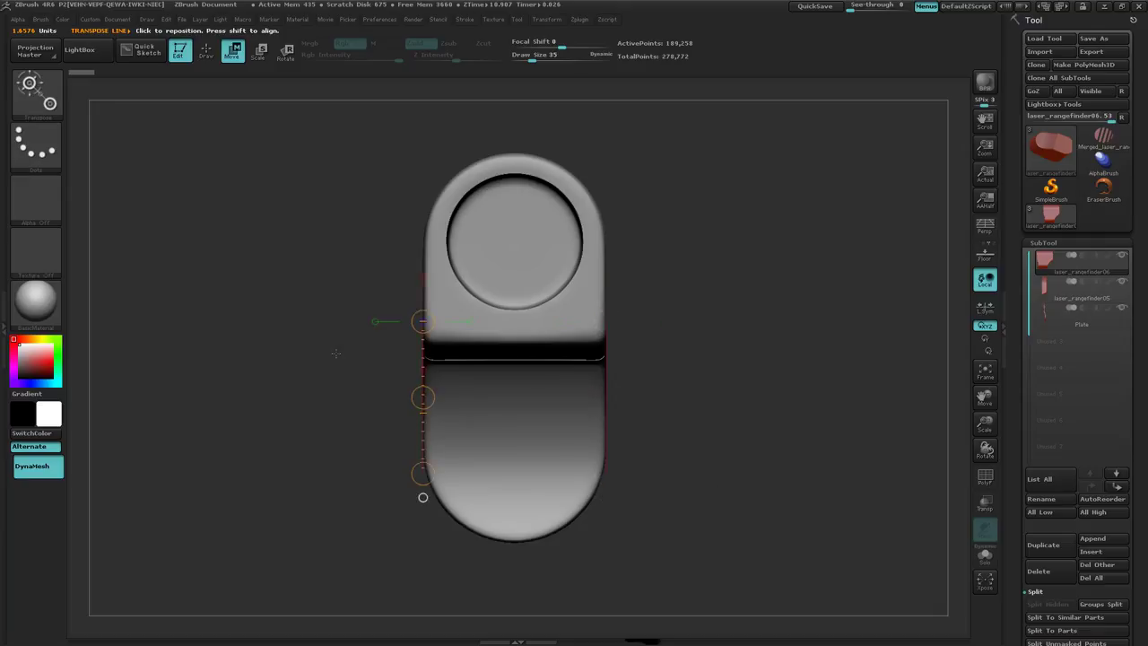
click(36, 90)
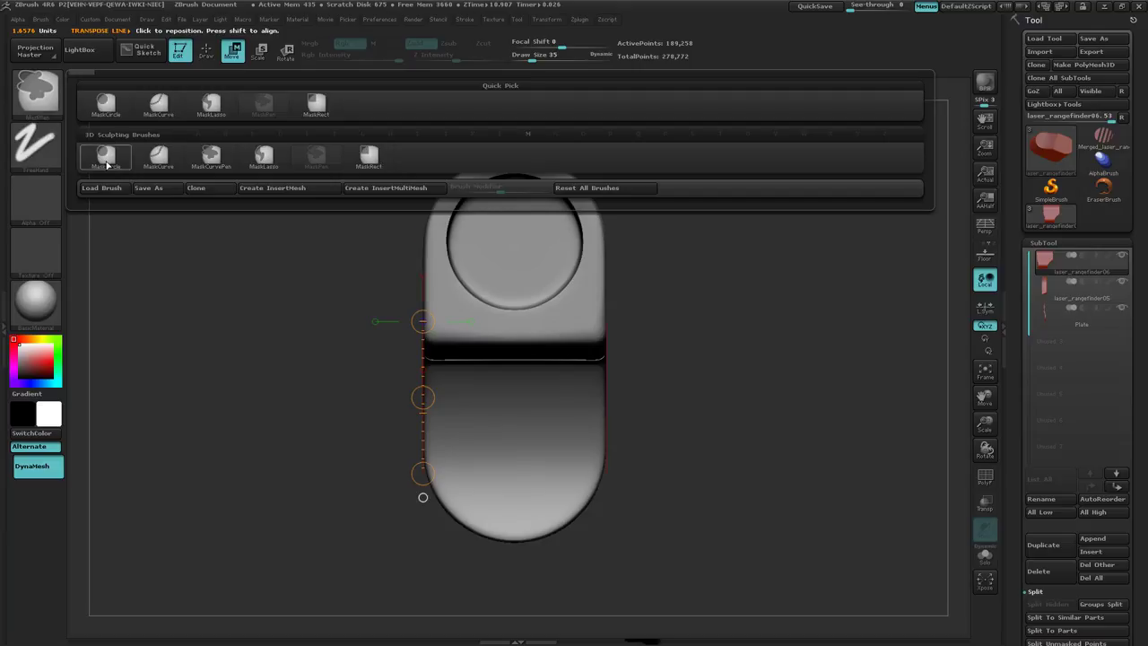
click(105, 159)
click(34, 148)
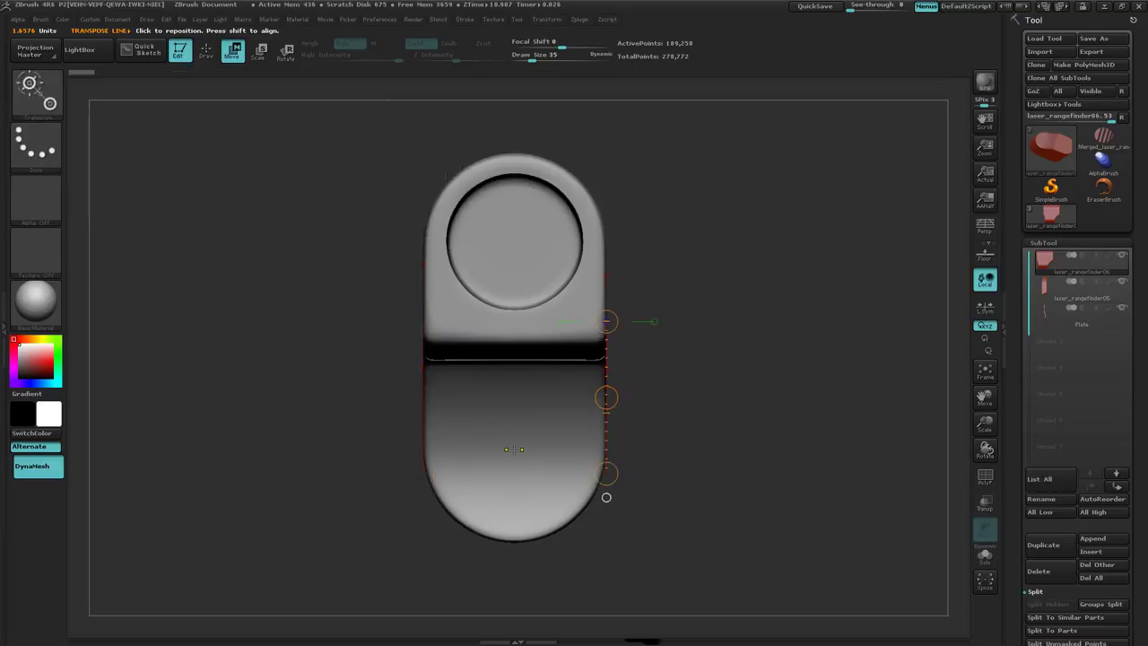
Mask a large circle centred on the curved lower front face, just inside its rounded edge.
key(q)
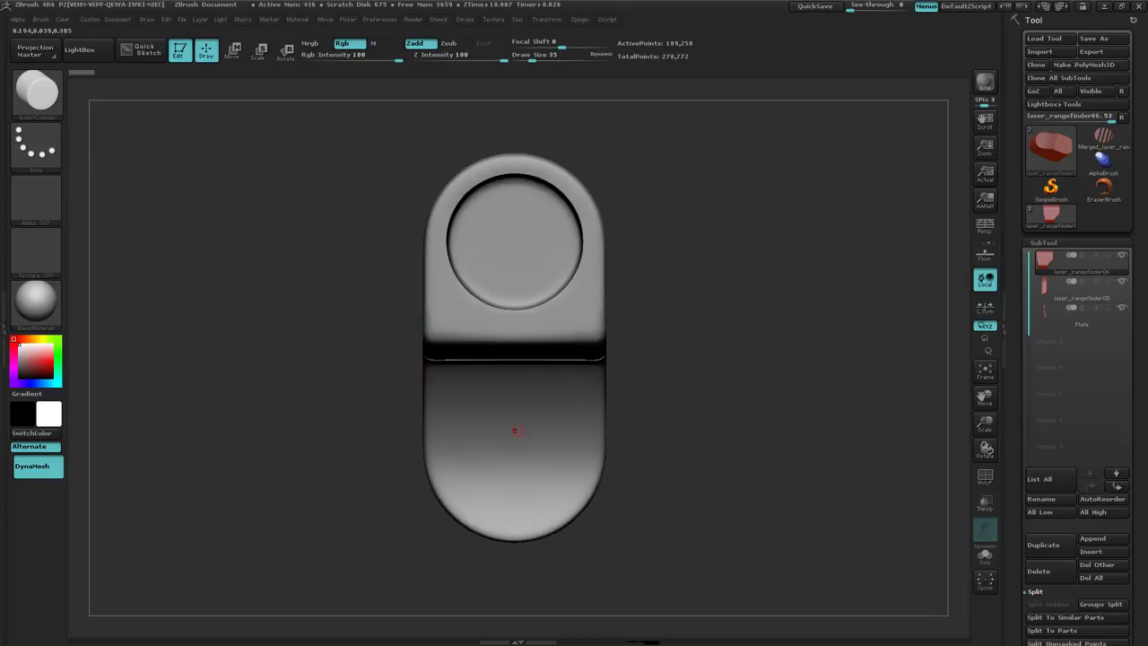
ctrl+right_drag(515, 462, 571, 440)
key(ctrl)
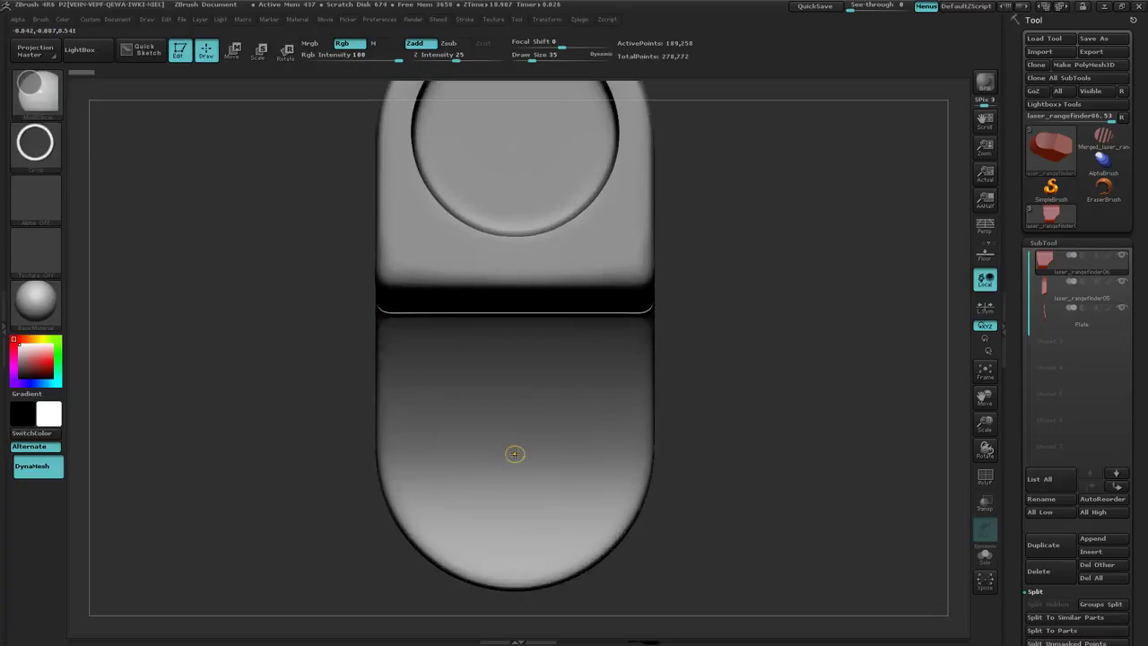
ctrl+drag(515, 454, 622, 458)
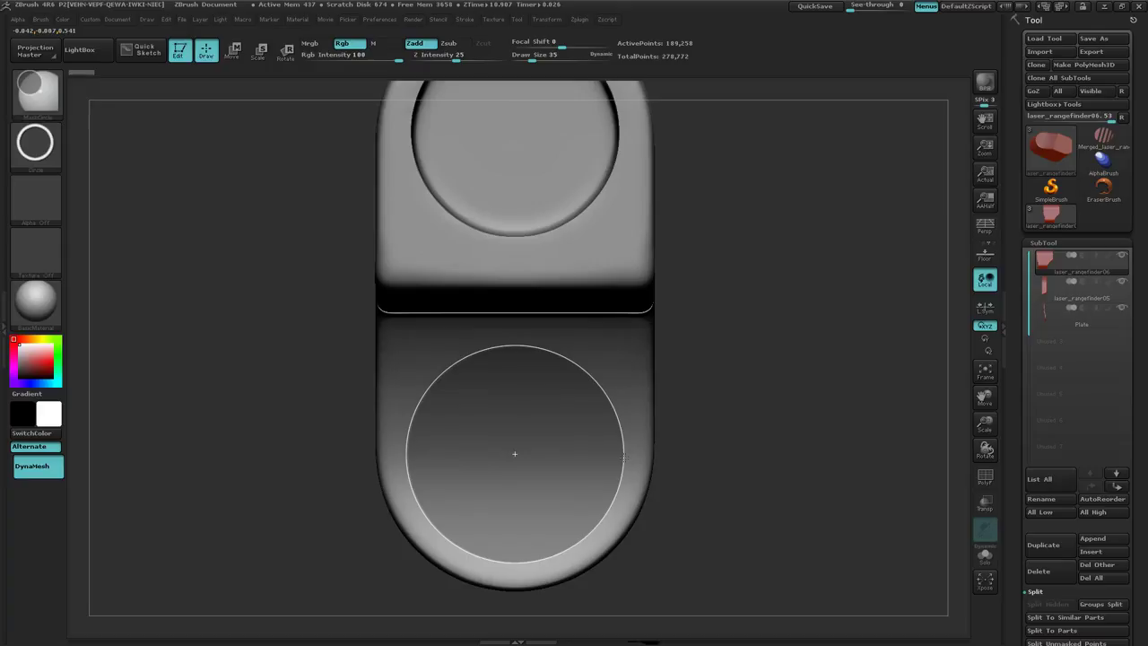
mouse_move(623, 458)
ctrl+mouse_down()
mouse_move(694, 423)
mouse_move(664, 404)
mouse_move(620, 407)
ctrl+mouse_up()
drag(543, 422, 541, 384)
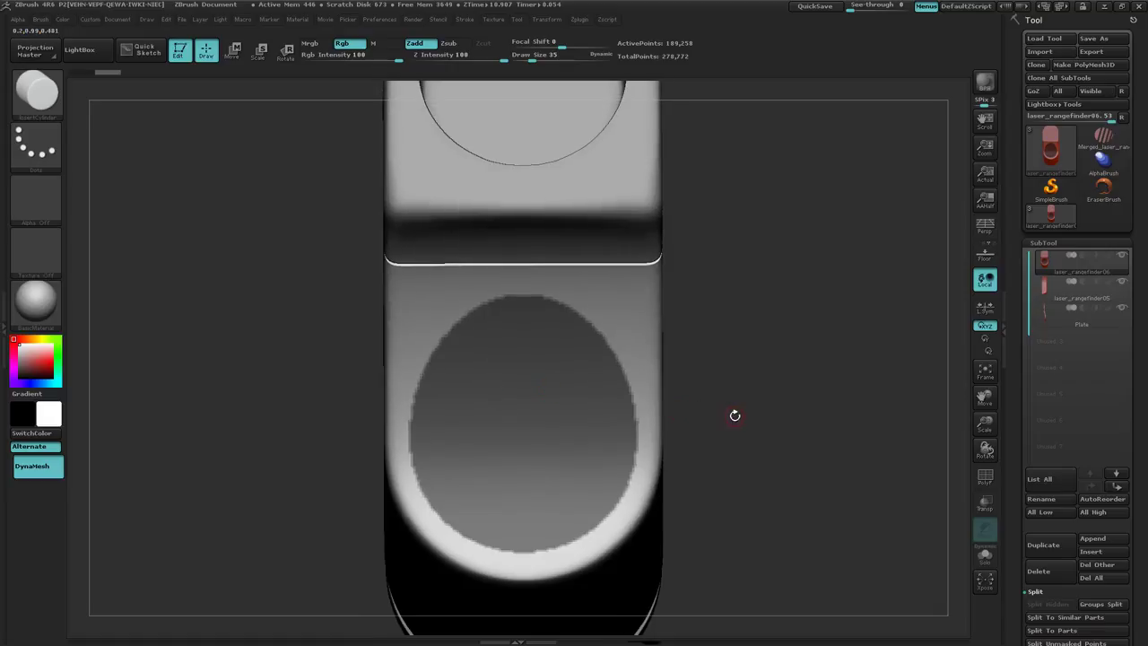
Switch to the MaskPen brush and unmask four thin horizontal strips across the circular mask, splitting it into five bands.
ctrl+click(30, 93)
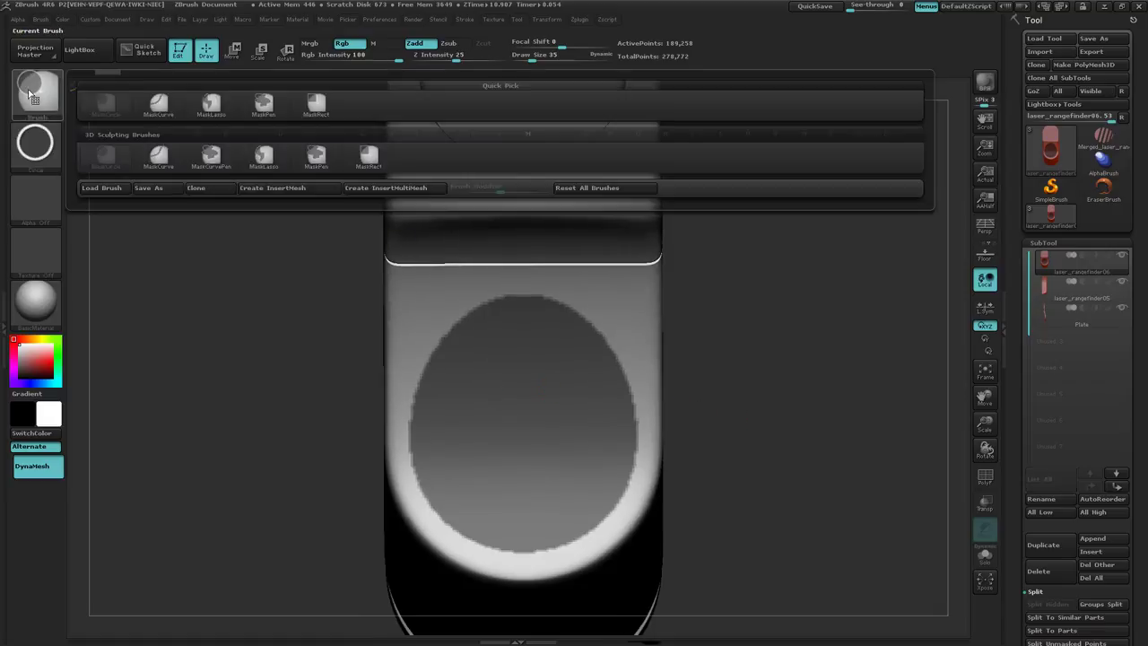
click(263, 104)
ctrl+drag(328, 315, 697, 338)
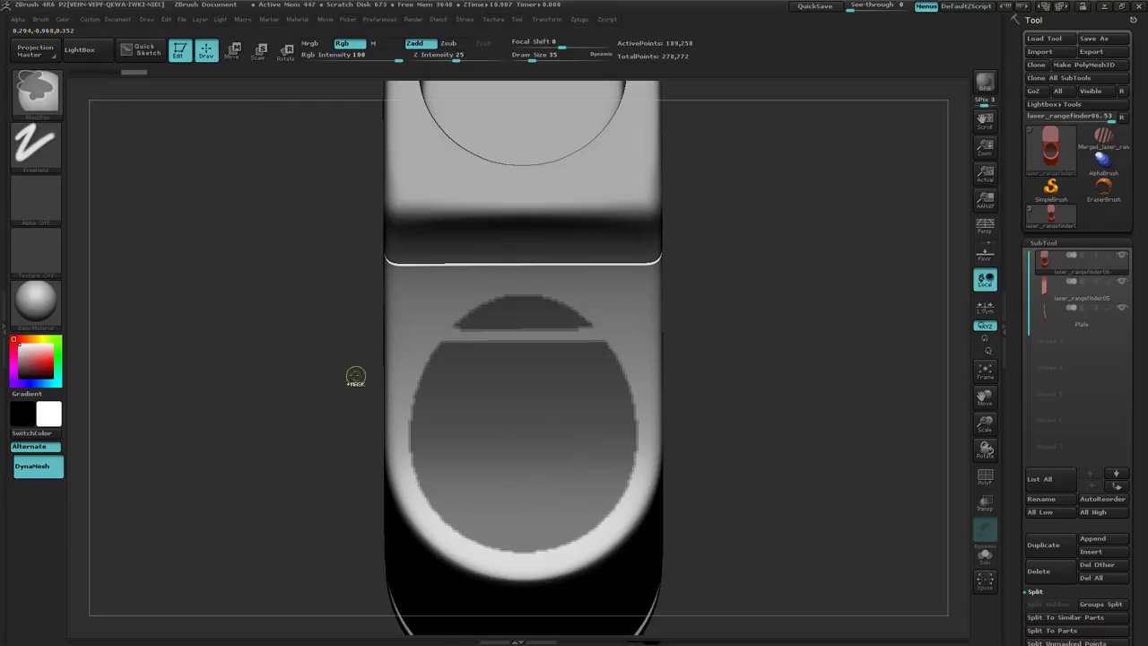
ctrl+drag(333, 372, 699, 380)
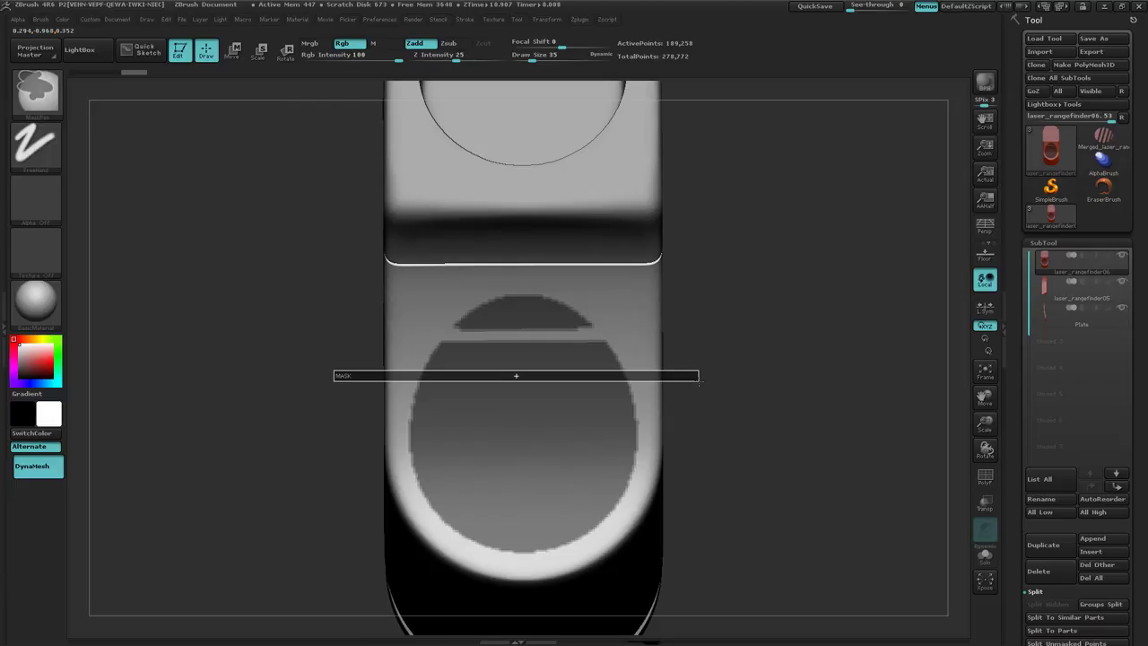
ctrl+drag(692, 382, 701, 383)
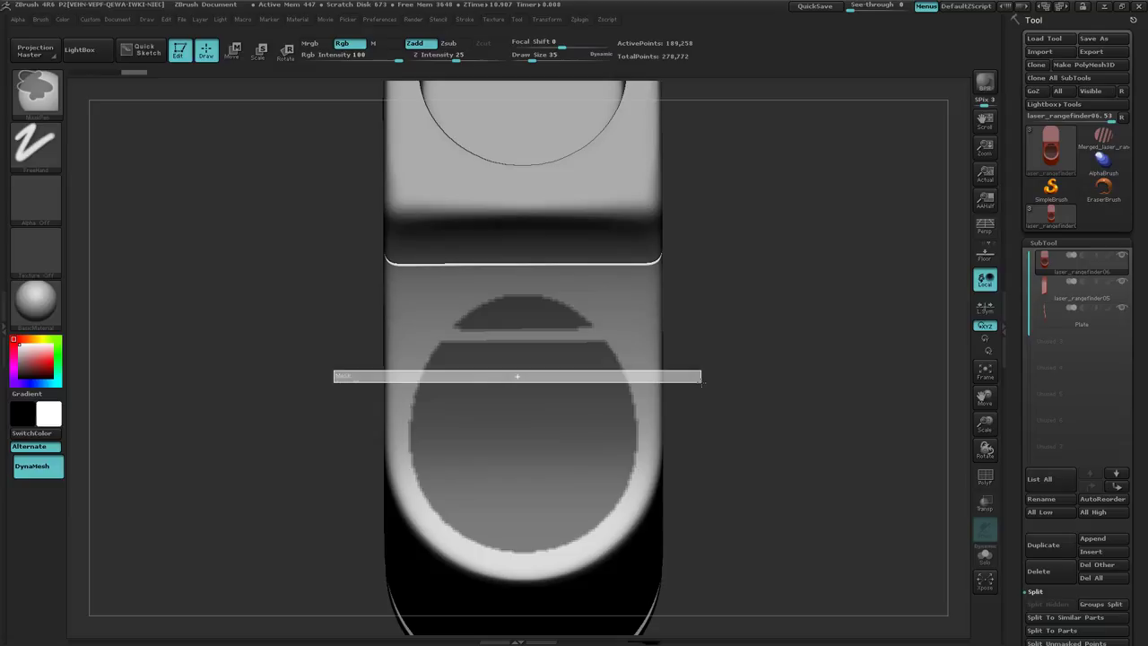
ctrl+drag(701, 383, 701, 383)
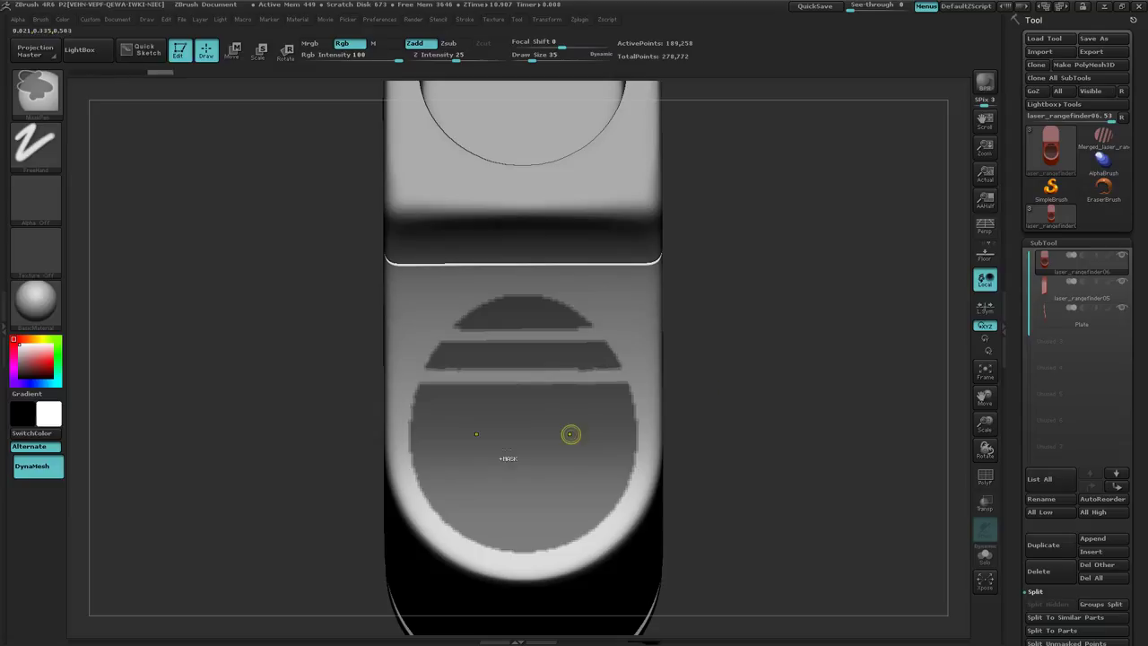
ctrl+drag(367, 420, 677, 436)
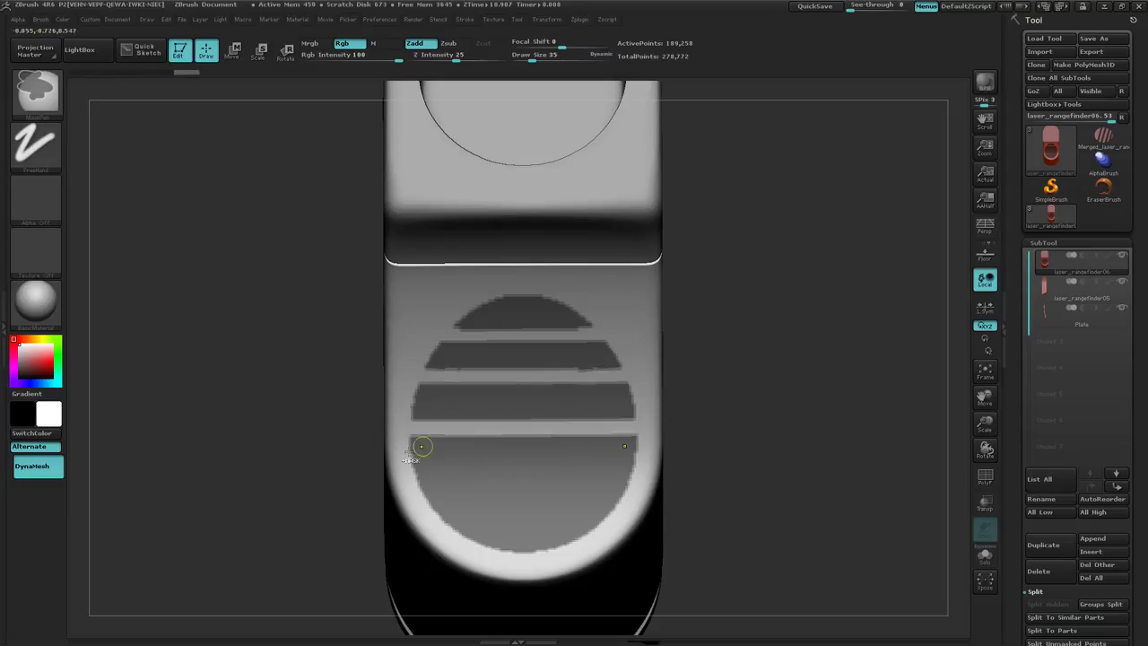
ctrl+drag(338, 465, 730, 499)
Try to clean up the ragged lower edge of the second mask band with small rectangular mask corrections, and undo them.
ctrl+right_drag(684, 416, 825, 391)
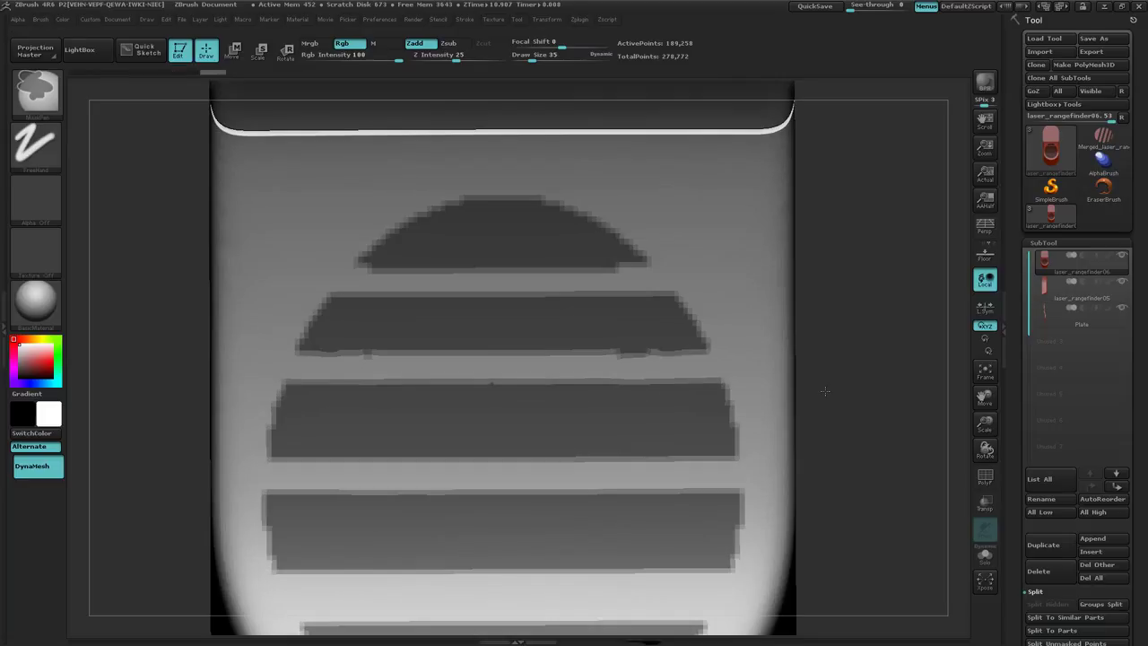
mouse_move(383, 409)
ctrl+right_down()
mouse_move(480, 388)
mouse_move(178, 363)
ctrl+right_up()
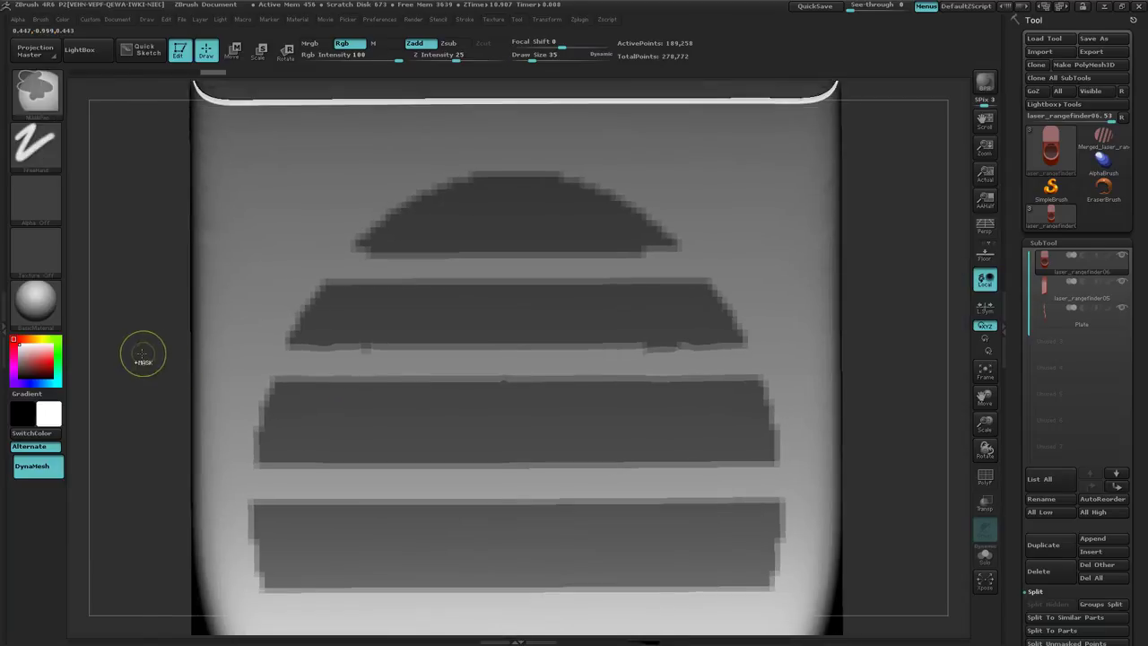
ctrl+drag(143, 356, 241, 363)
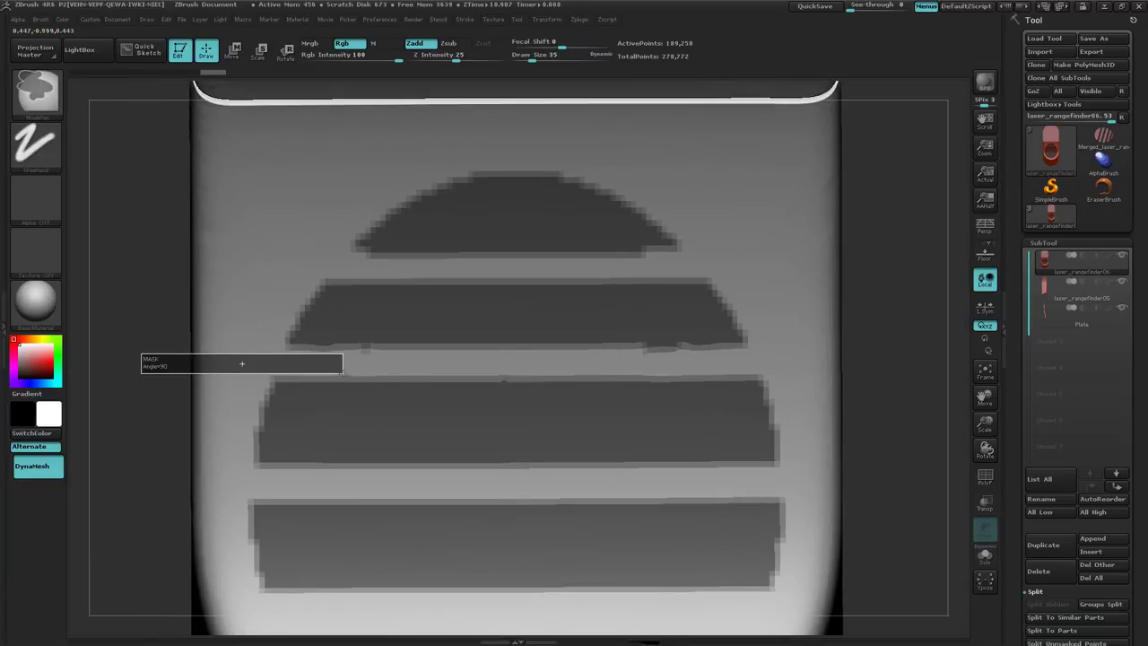
ctrl+drag(341, 374, 395, 362)
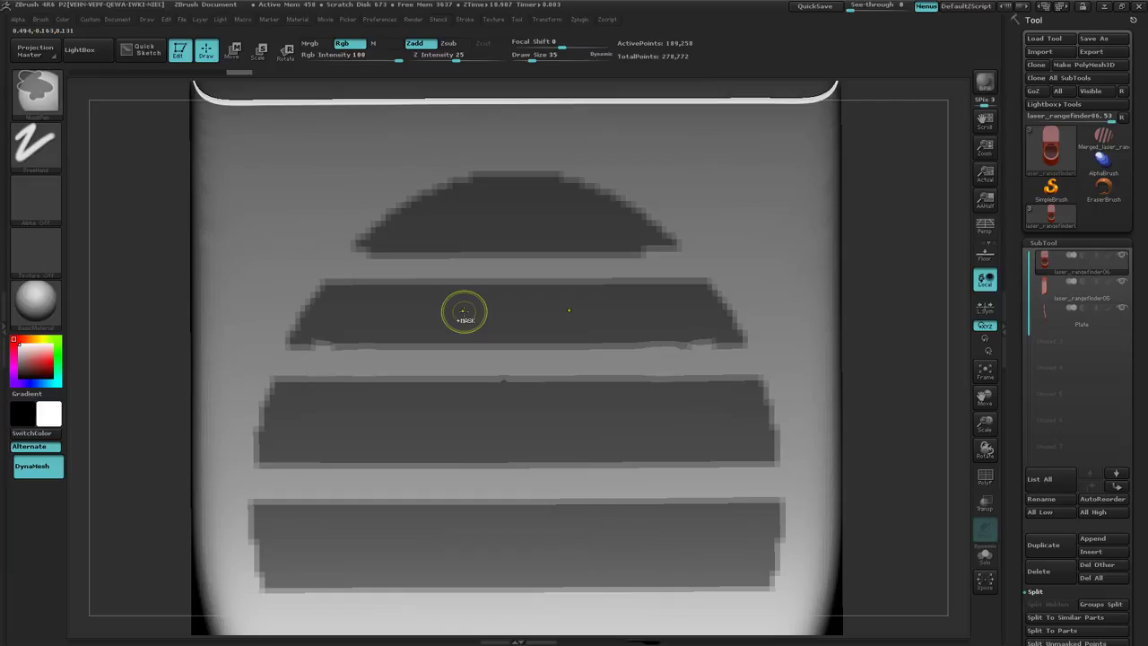
ctrl+drag(886, 330, 550, 343)
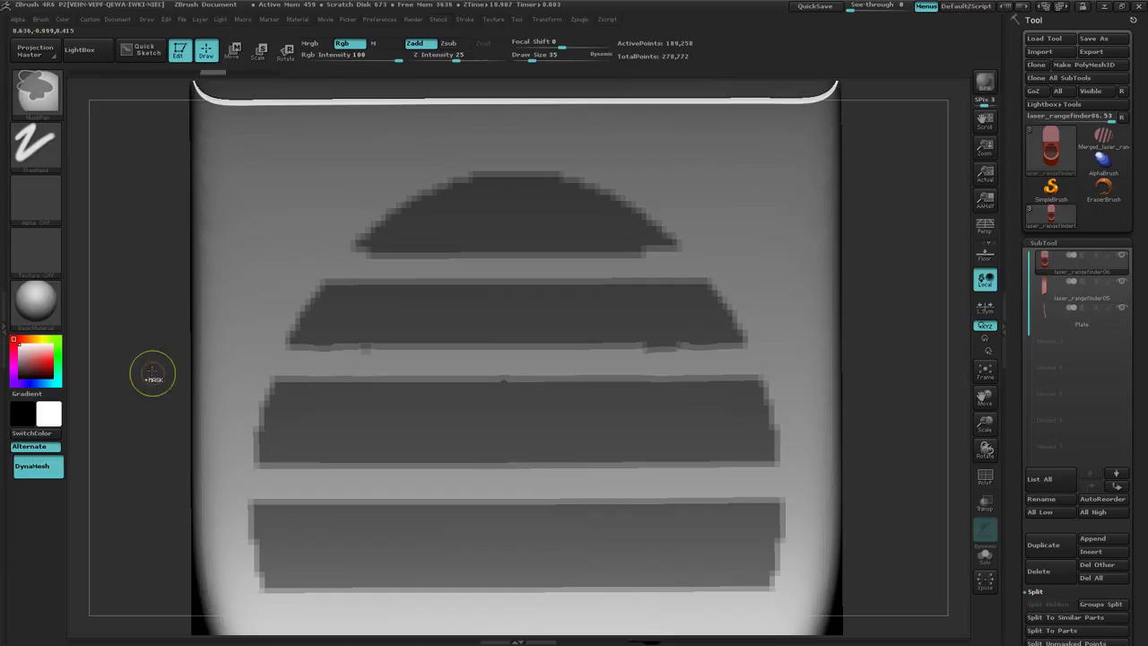
ctrl+drag(145, 359, 451, 364)
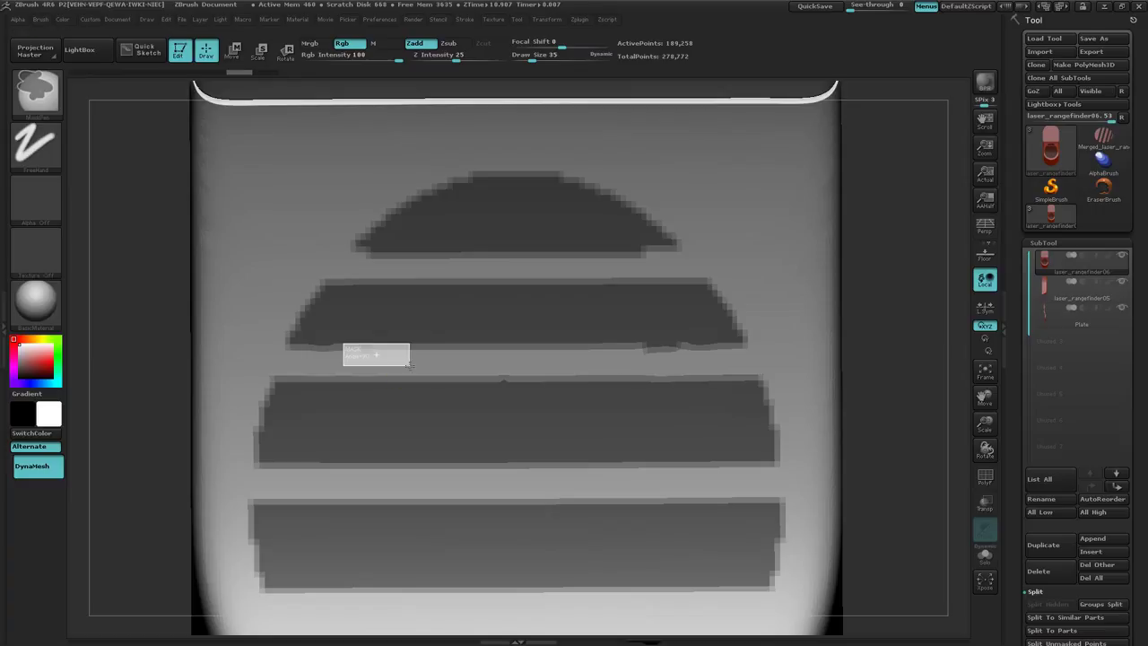
key(ctrl+z)
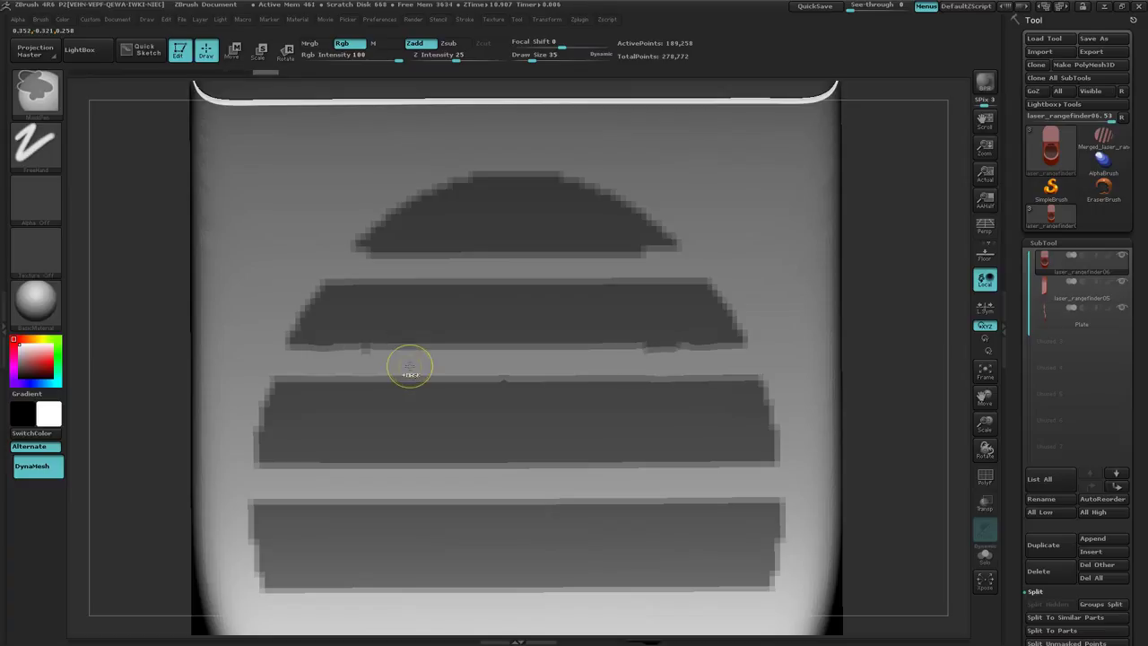
key(shift)
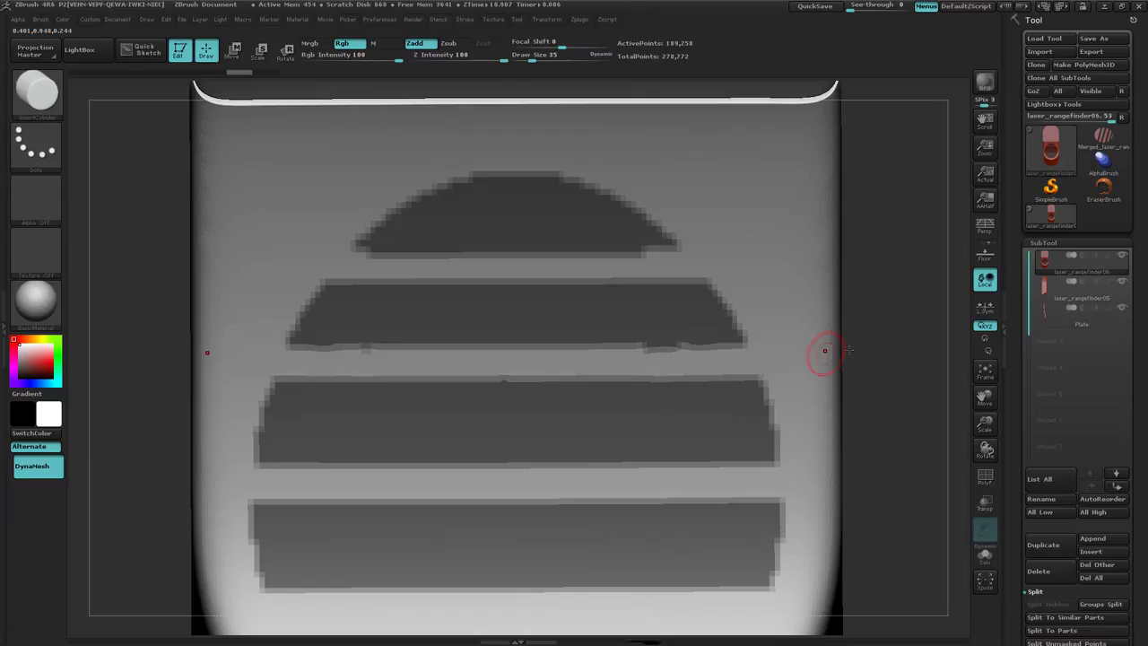
key(ctrl)
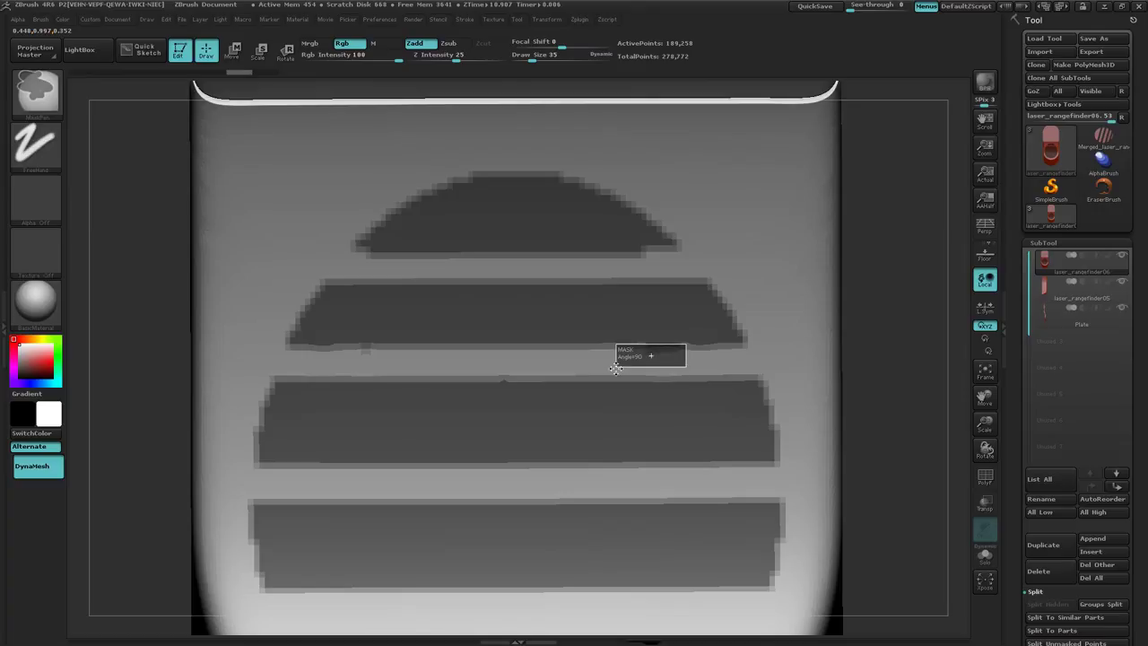
ctrl+alt+drag(616, 367, 617, 368)
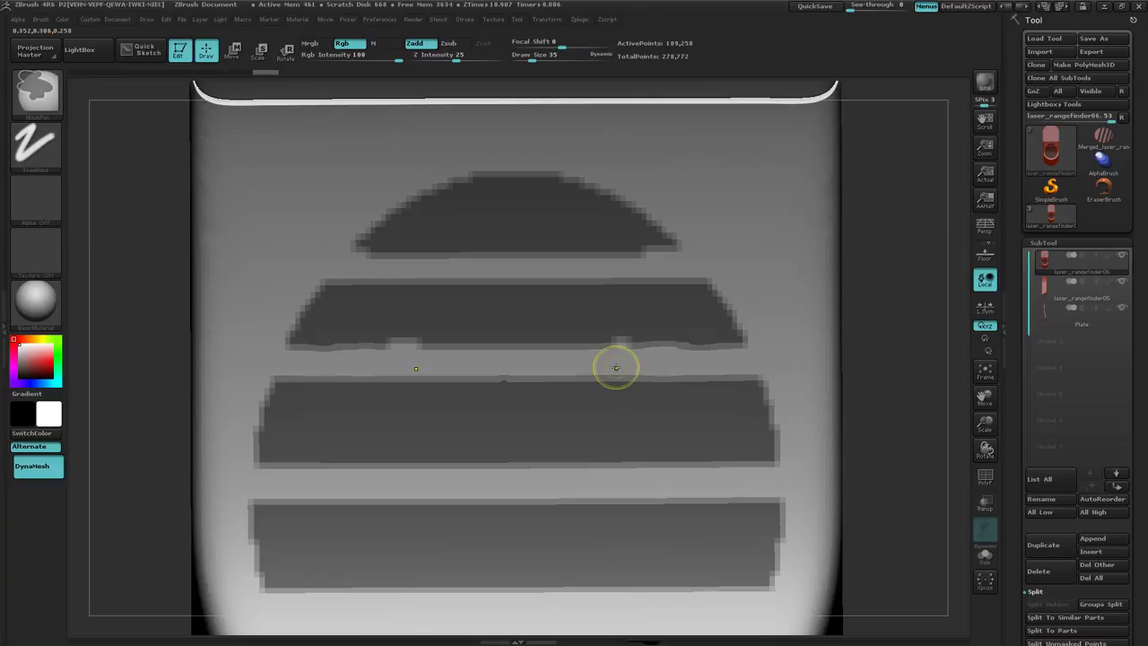
key(ctrl+z)
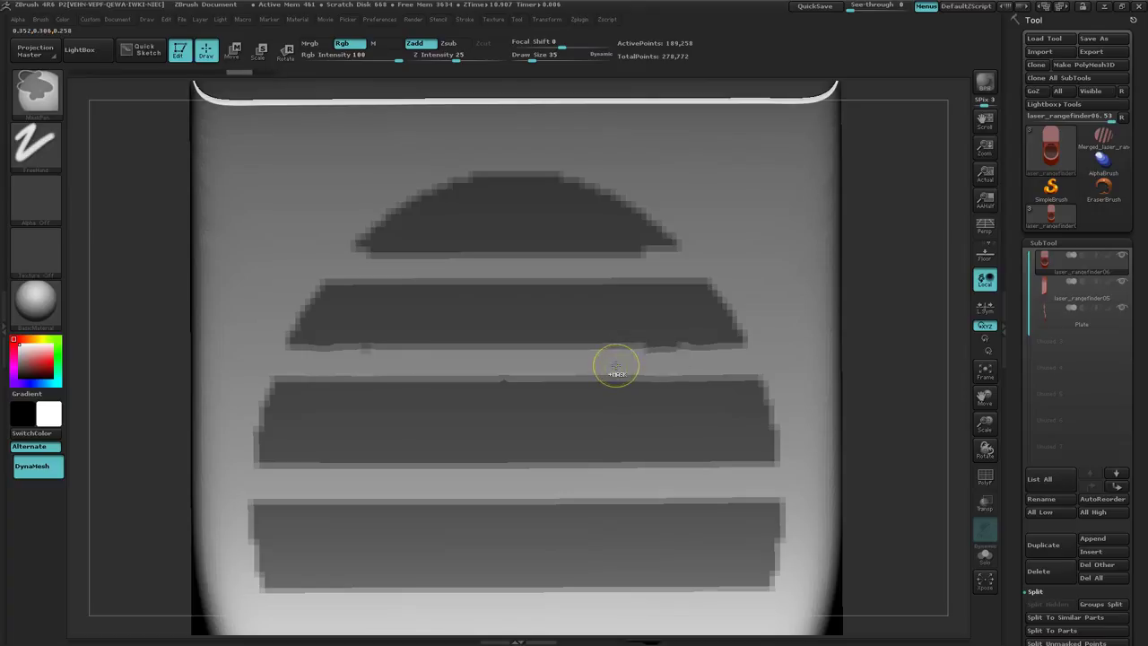
Turn on the polyframe display for the masked rangefinder body.
ctrl+right_drag(718, 371, 462, 332)
drag(461, 333, 505, 329)
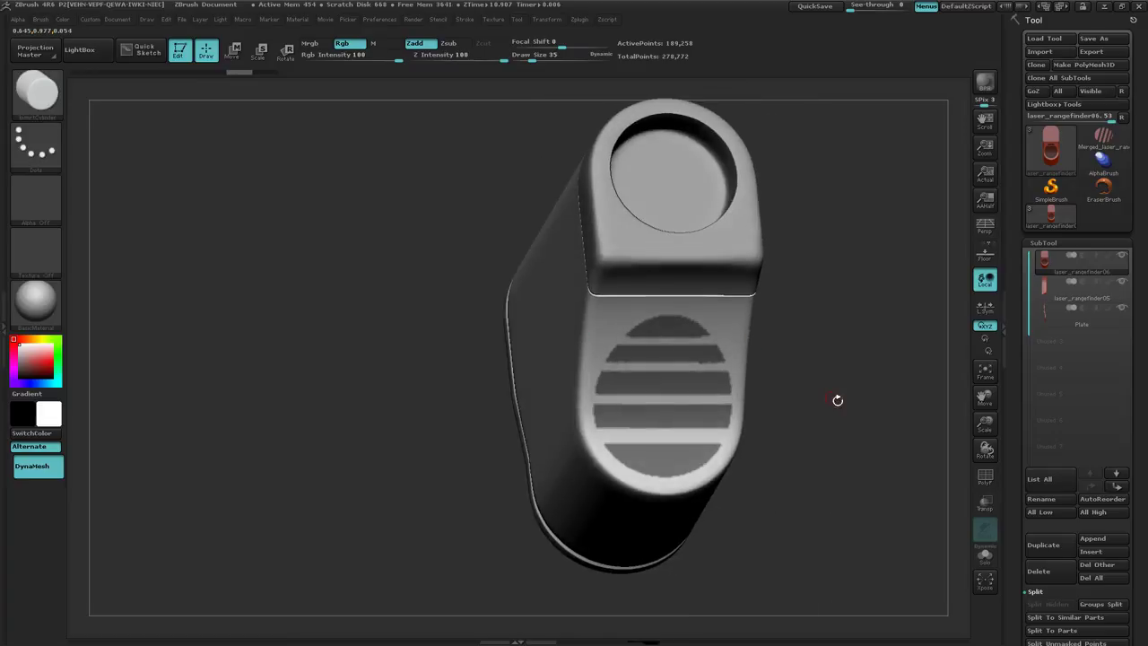
key(shift)
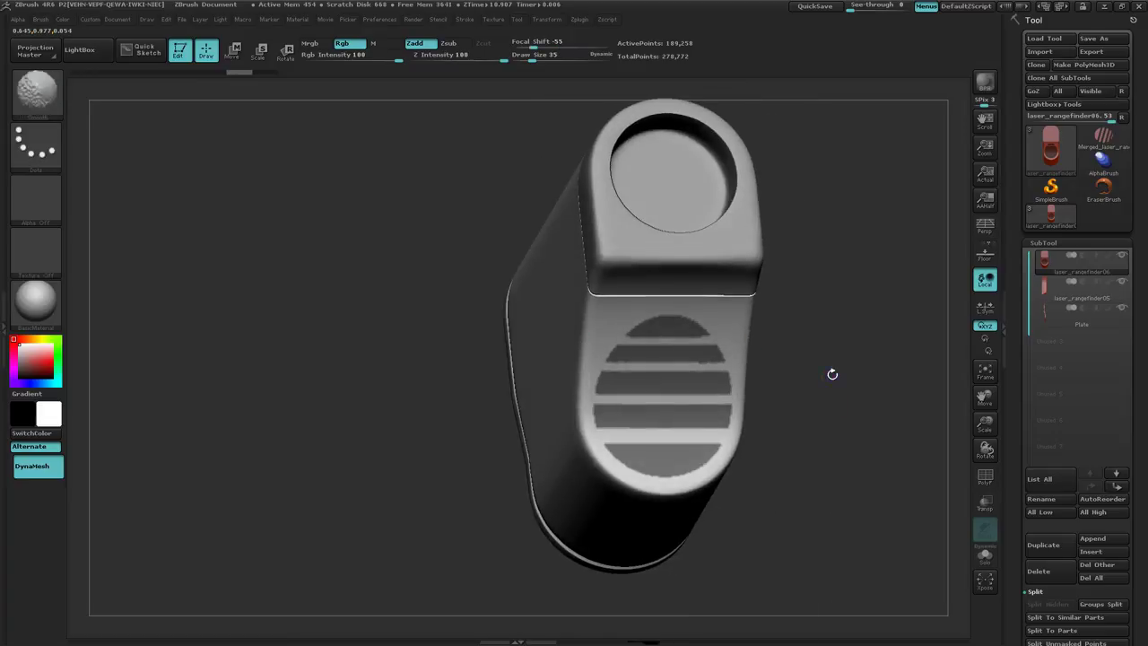
key(shift+f)
mouse_move(799, 336)
mouse_down()
mouse_move(843, 366)
mouse_move(829, 368)
mouse_up()
Examine the rangefinder body from the side, back and front, ending close on the masked grille bands and their ragged edges.
ctrl+right_drag(556, 353, 424, 157)
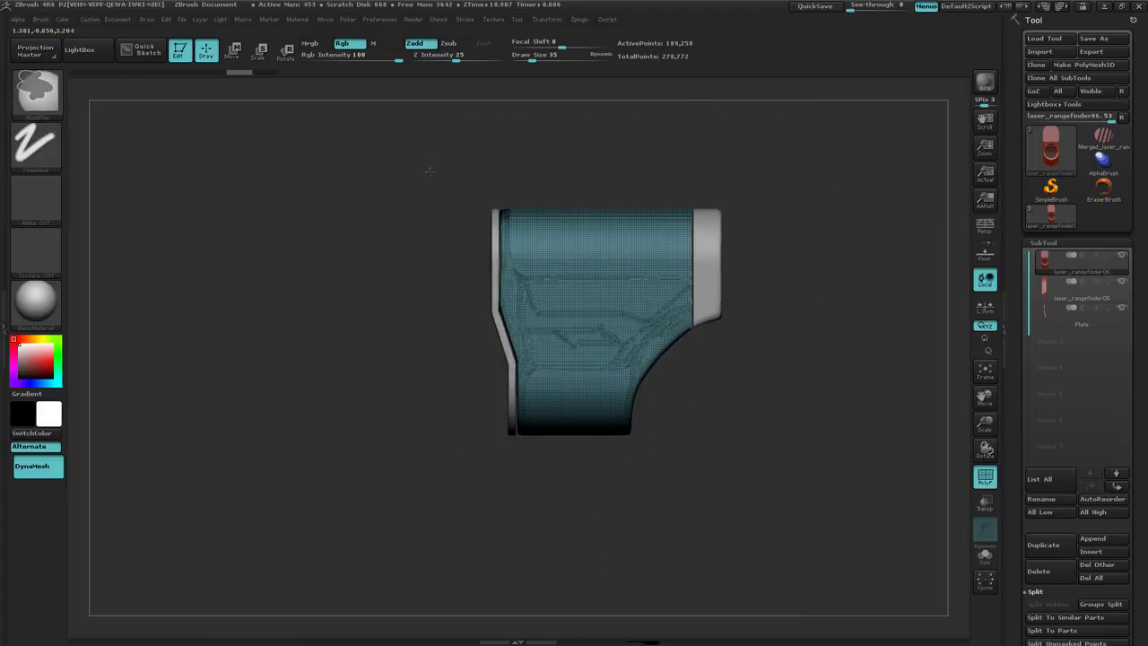
mouse_move(430, 171)
ctrl+mouse_down()
mouse_move(569, 479)
mouse_move(575, 516)
ctrl+mouse_up()
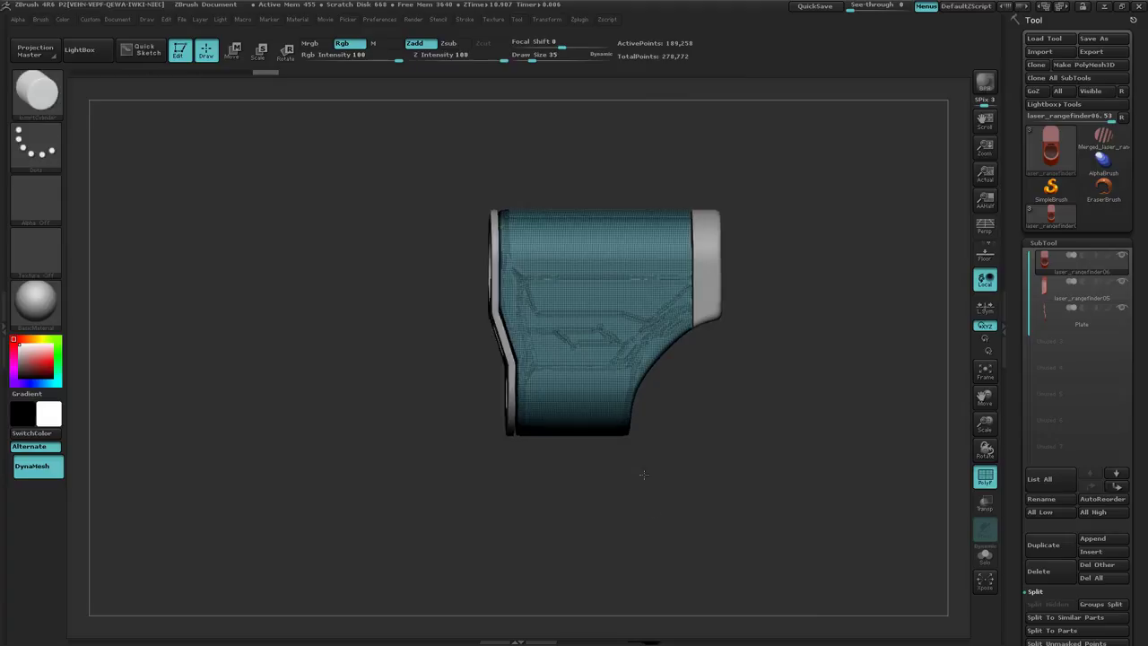
mouse_move(643, 474)
mouse_down()
mouse_move(684, 461)
mouse_move(661, 464)
mouse_up()
key(ctrl)
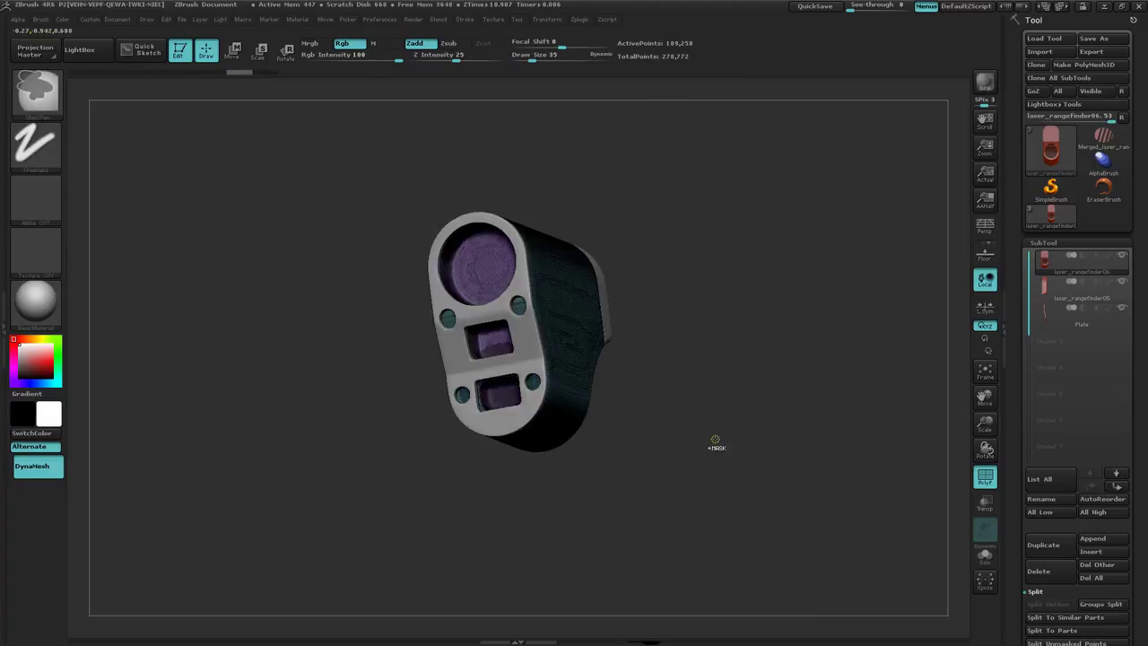
mouse_move(716, 440)
mouse_down()
mouse_move(657, 421)
mouse_move(728, 421)
mouse_up()
drag(723, 398, 723, 391)
key(ctrl)
ctrl+right_drag(723, 390, 946, 275)
mouse_move(725, 266)
ctrl+right_down()
mouse_move(698, 211)
mouse_move(709, 177)
ctrl+right_up()
mouse_move(677, 294)
alt+right_down()
mouse_move(662, 408)
mouse_move(697, 328)
alt+right_up()
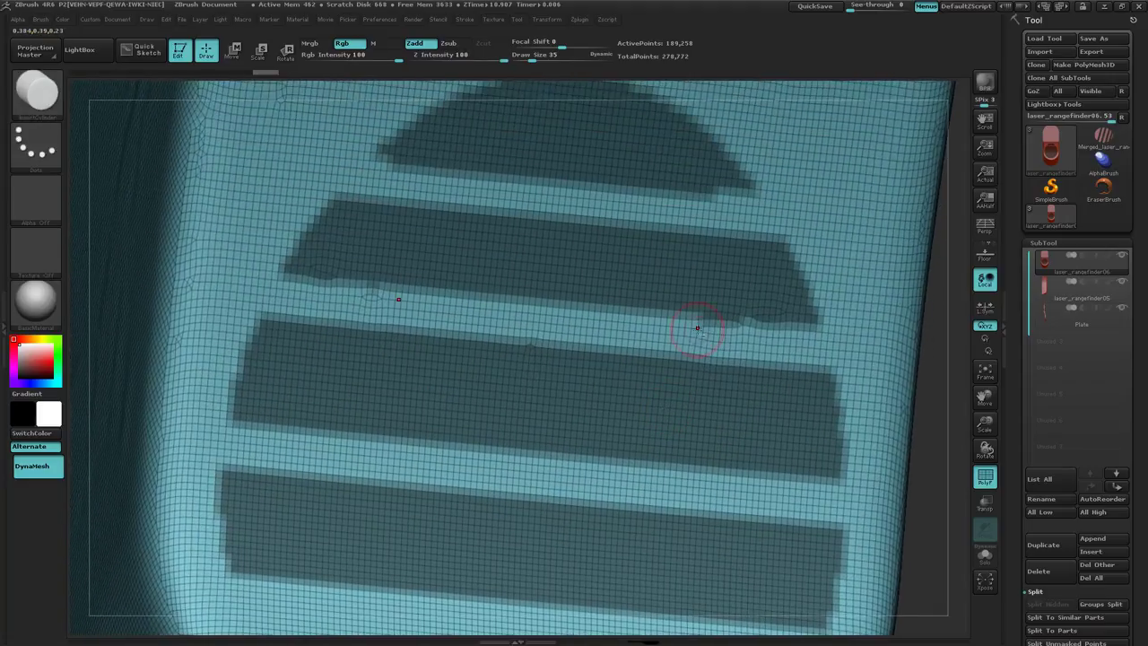
Set the draw size to 19 and touch up the mask along the strip between the second and third bands.
key(s)
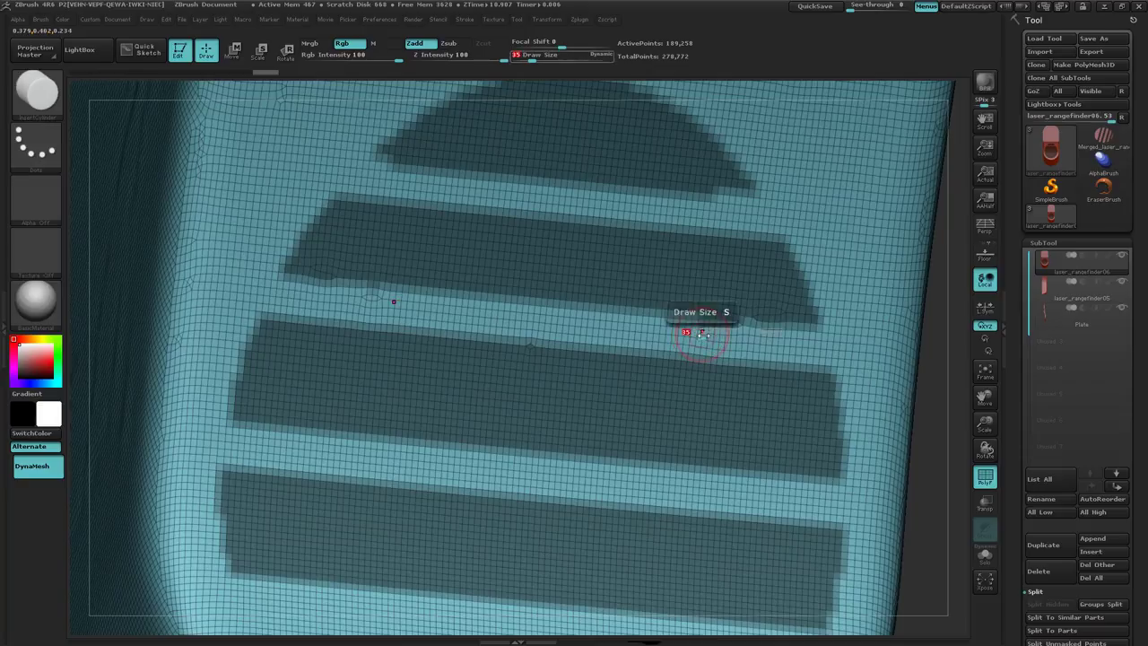
mouse_move(701, 332)
mouse_down()
mouse_move(722, 326)
mouse_move(554, 340)
mouse_up()
key(ctrl+z)
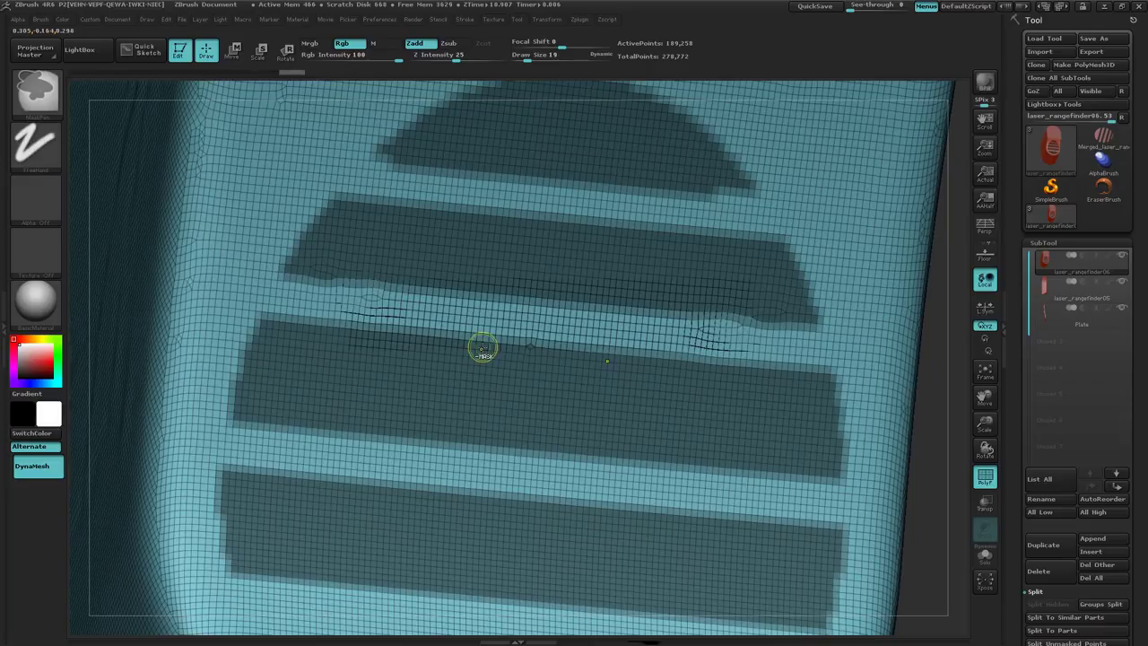
ctrl+right_drag(620, 413, 528, 392)
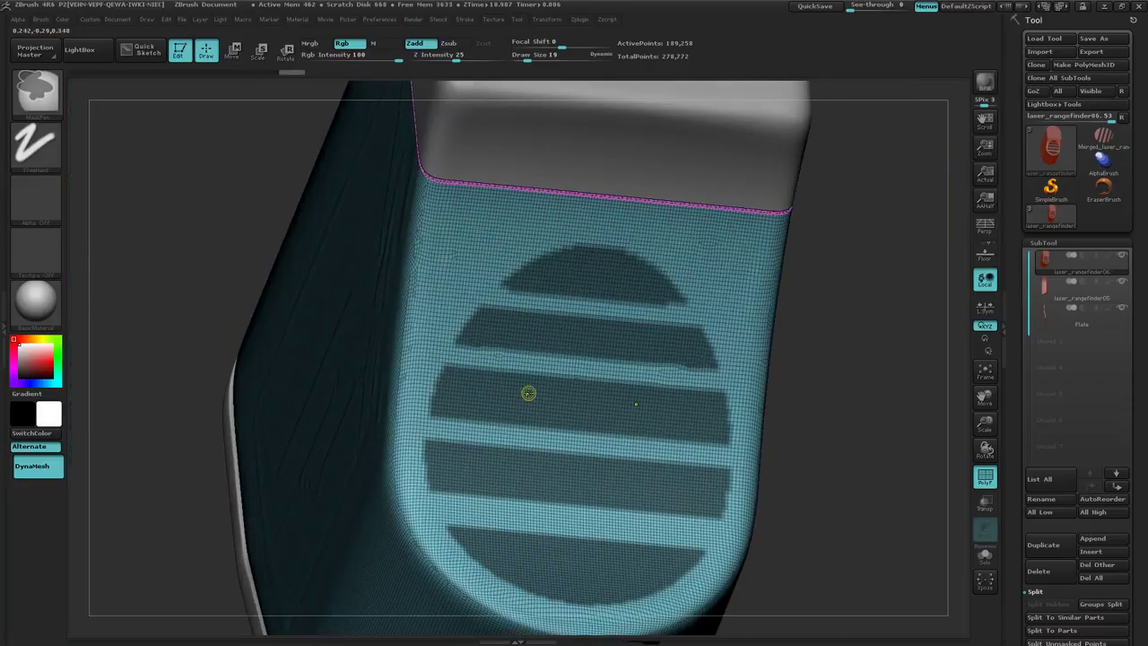
ctrl+right_drag(605, 438, 547, 400)
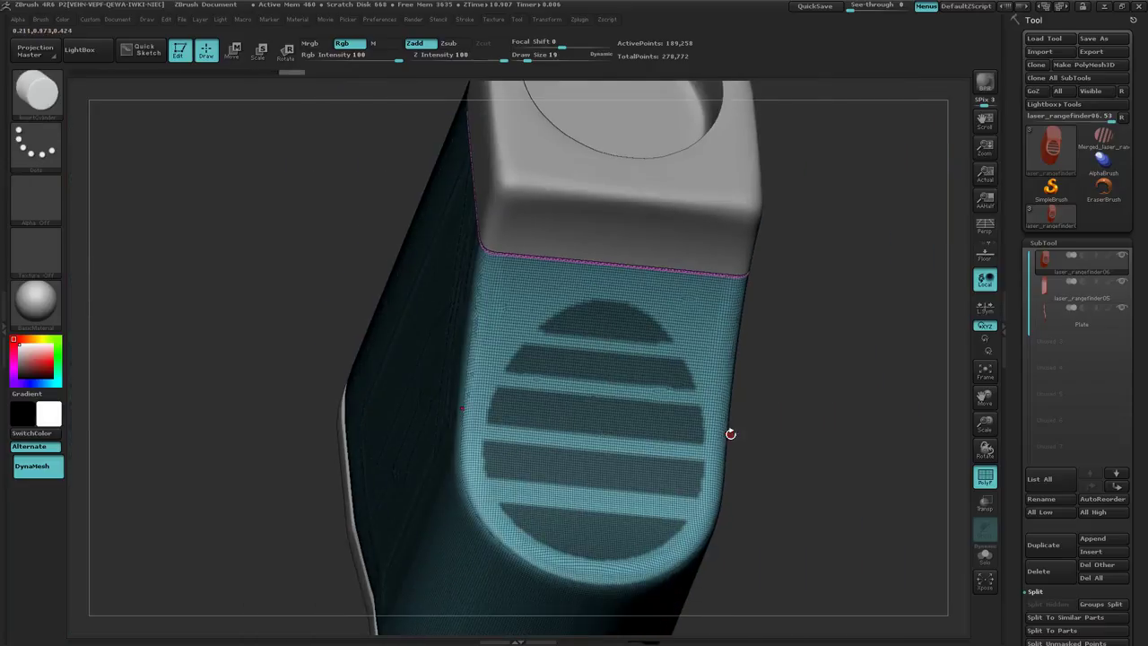
Turn the five masked grille bands into their own polygroup with the border polish at maximum, and clear the mask.
drag(1147, 429, 1147, 260)
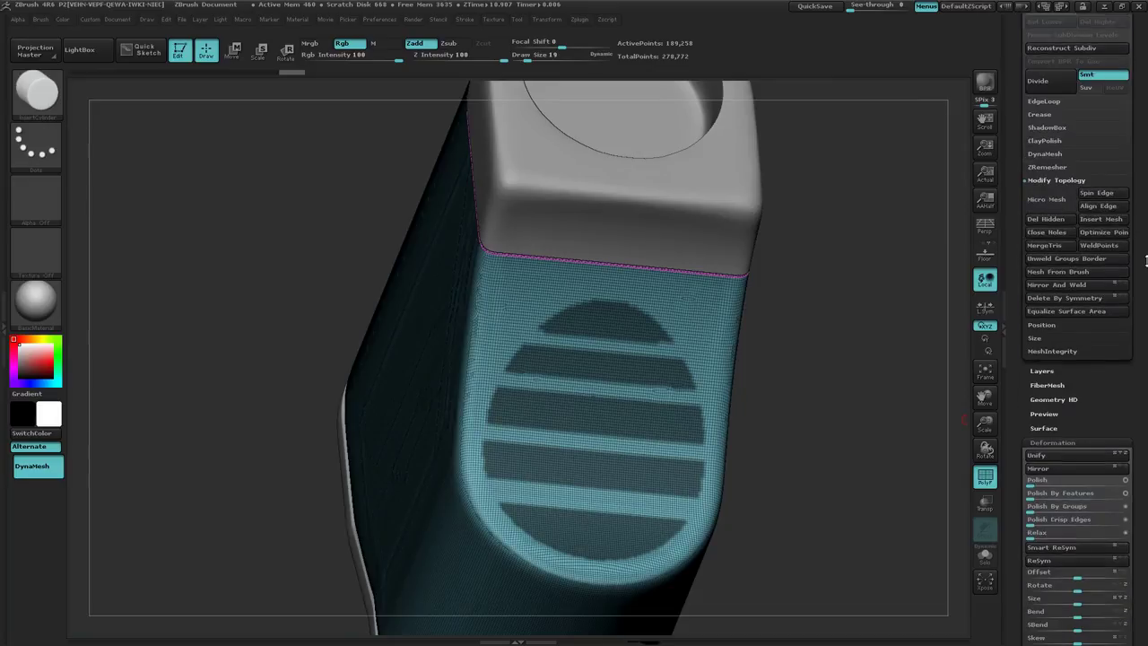
click(1054, 443)
click(1077, 471)
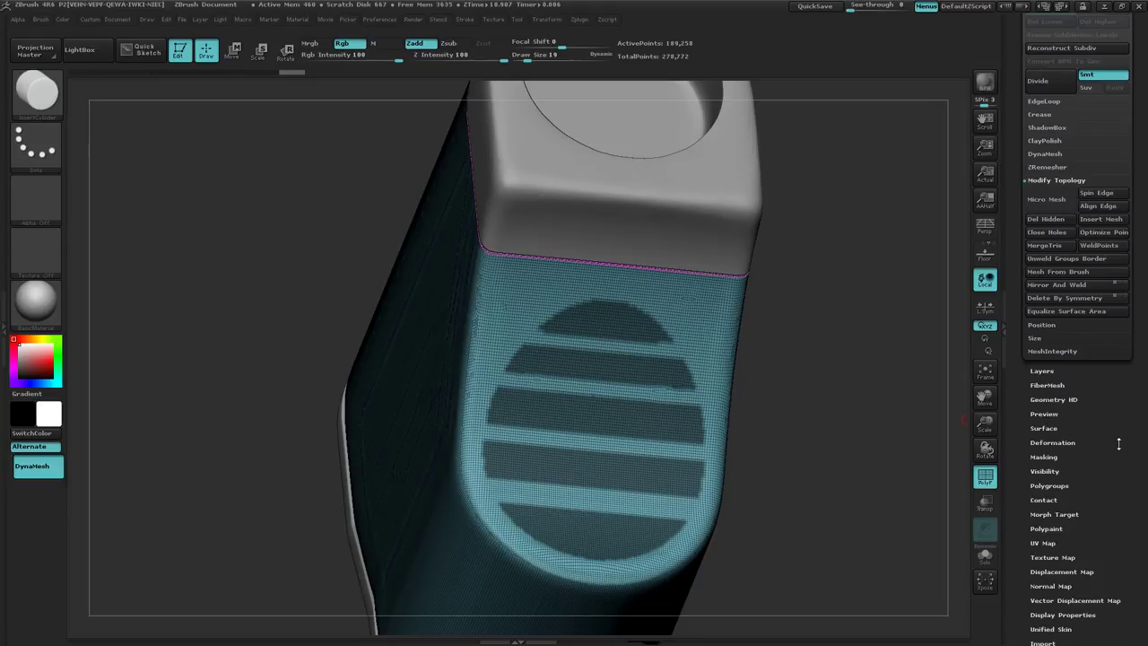
click(1049, 486)
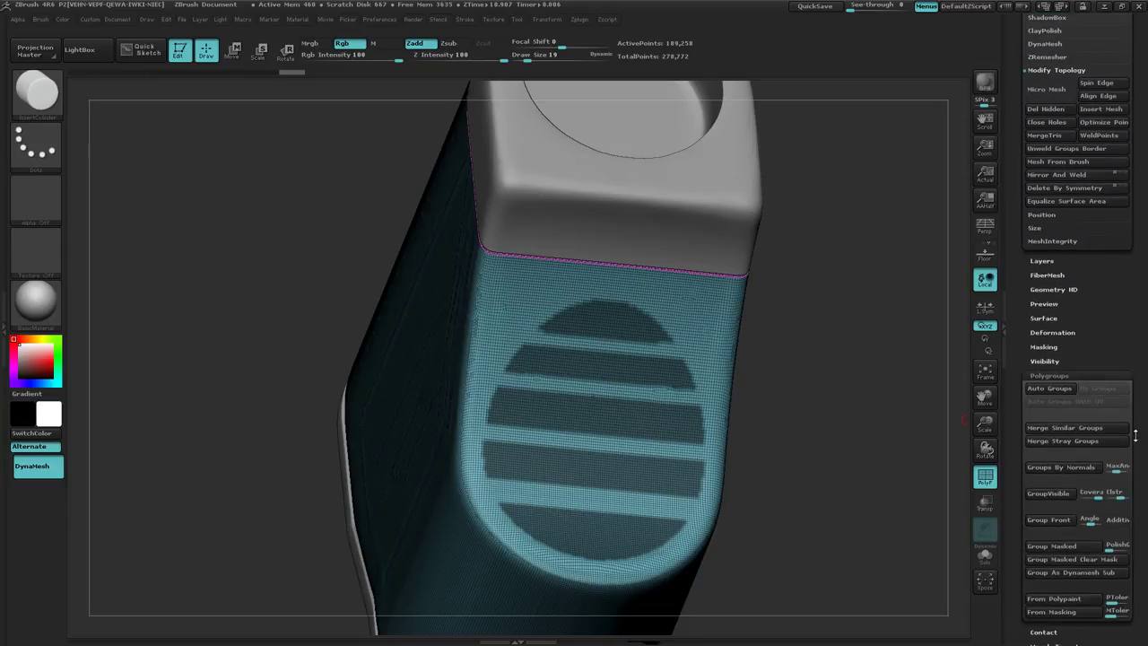
drag(1135, 435, 1133, 398)
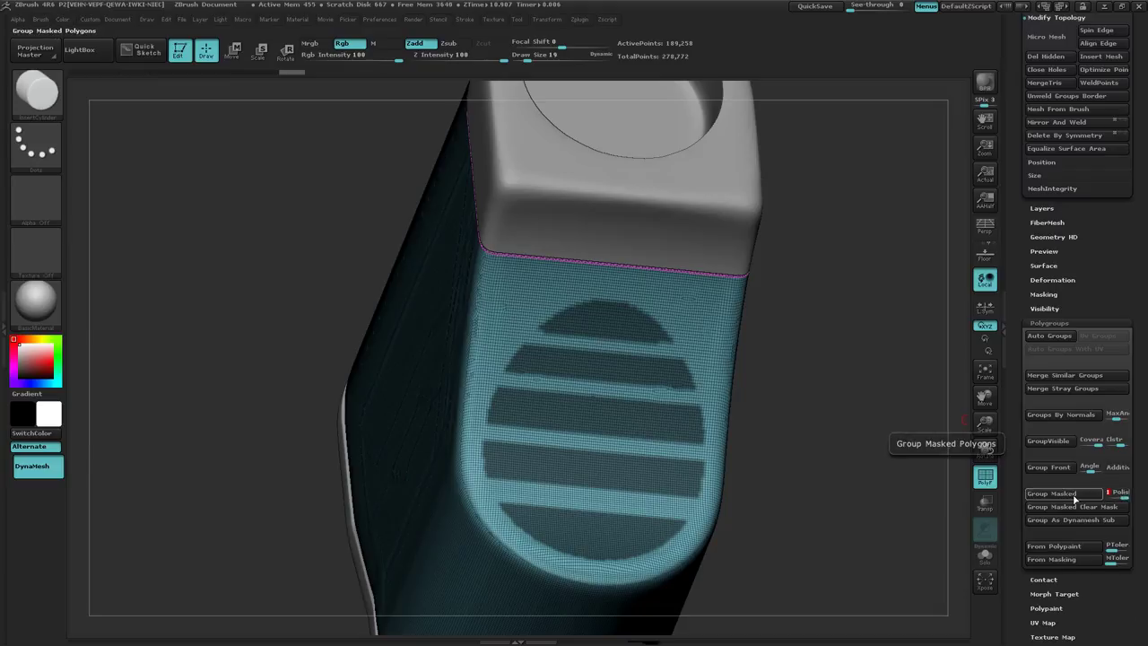
click(1074, 497)
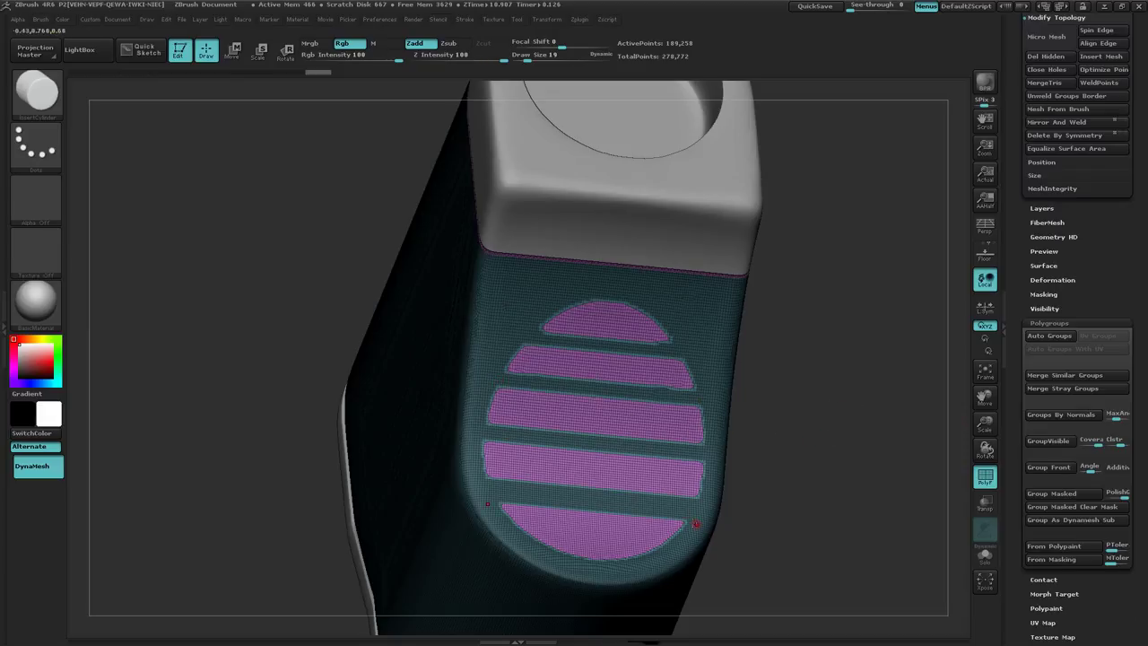
key(ctrl)
ctrl+drag(815, 406, 900, 470)
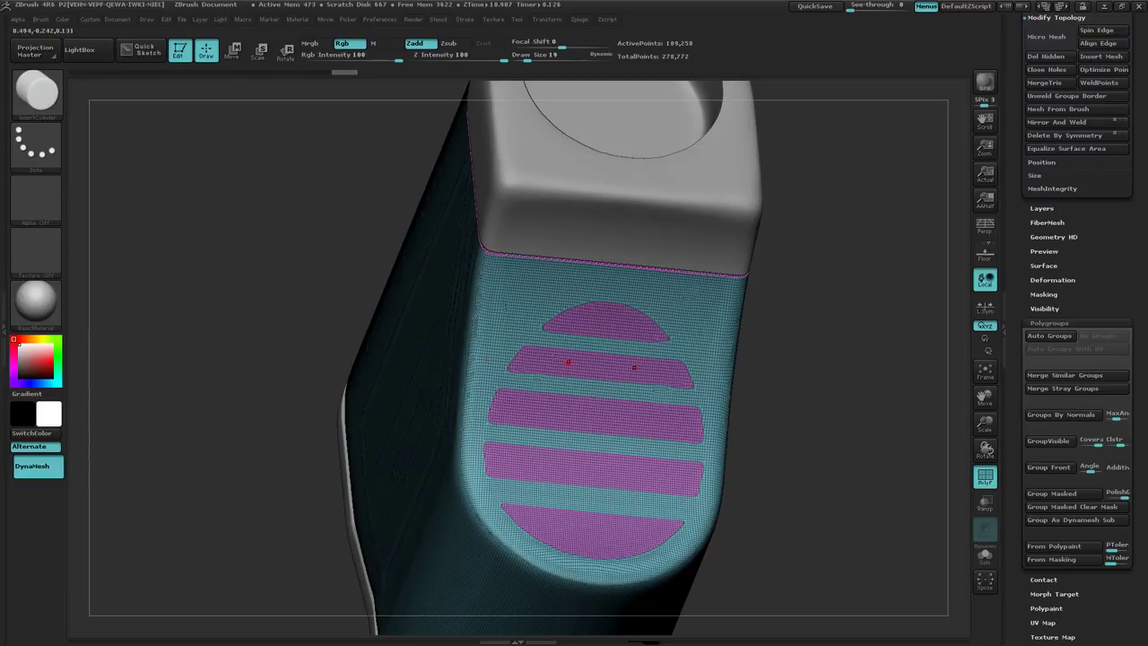
drag(542, 347, 639, 381)
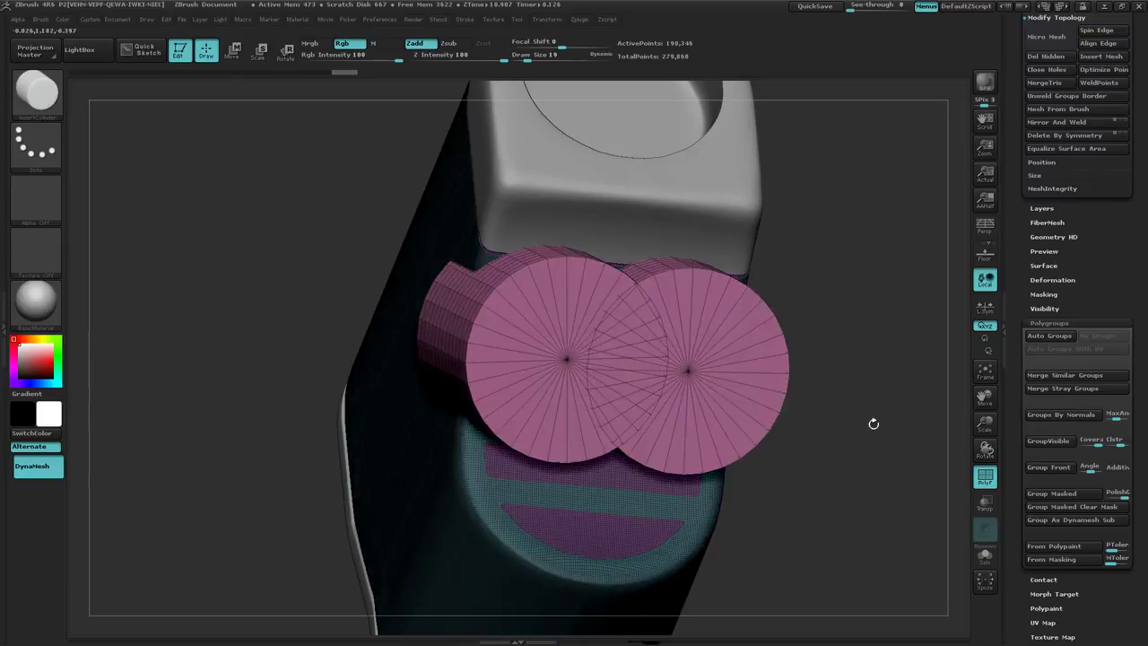
key(ctrl+z)
drag(844, 429, 679, 430)
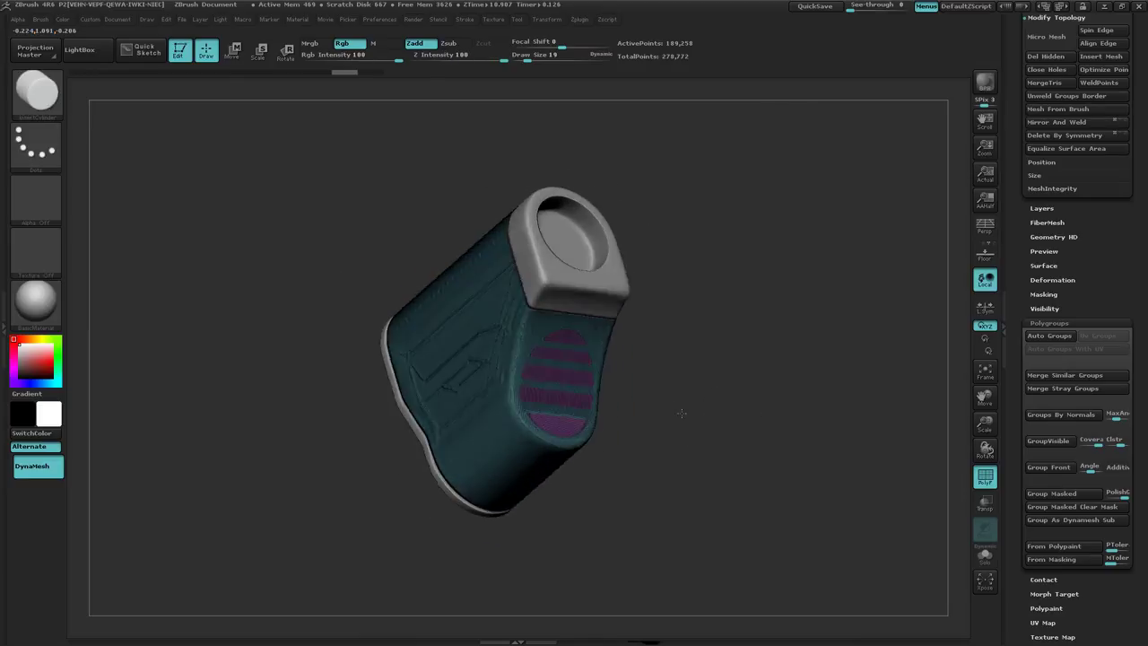
drag(679, 418, 667, 413)
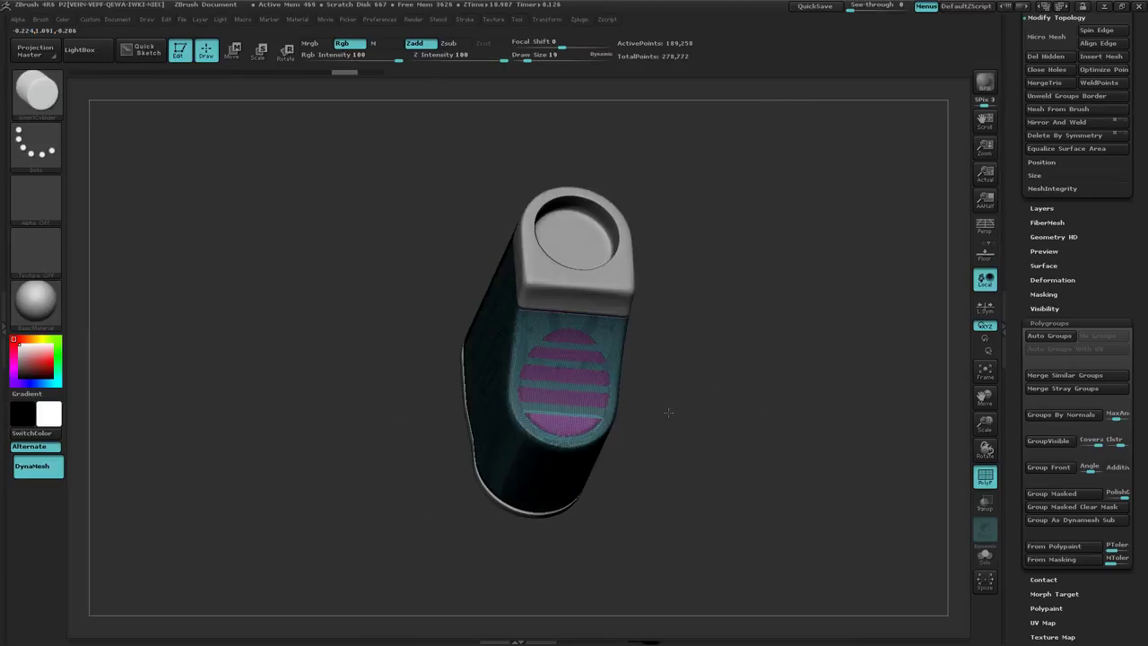
Isolate the grille band polygroup with the rectangular selection brush, hiding the rest of the rangefinder body.
key(ctrl)
key(ctrl+shift)
key(ctrl+shift)
ctrl+shift+click(36, 90)
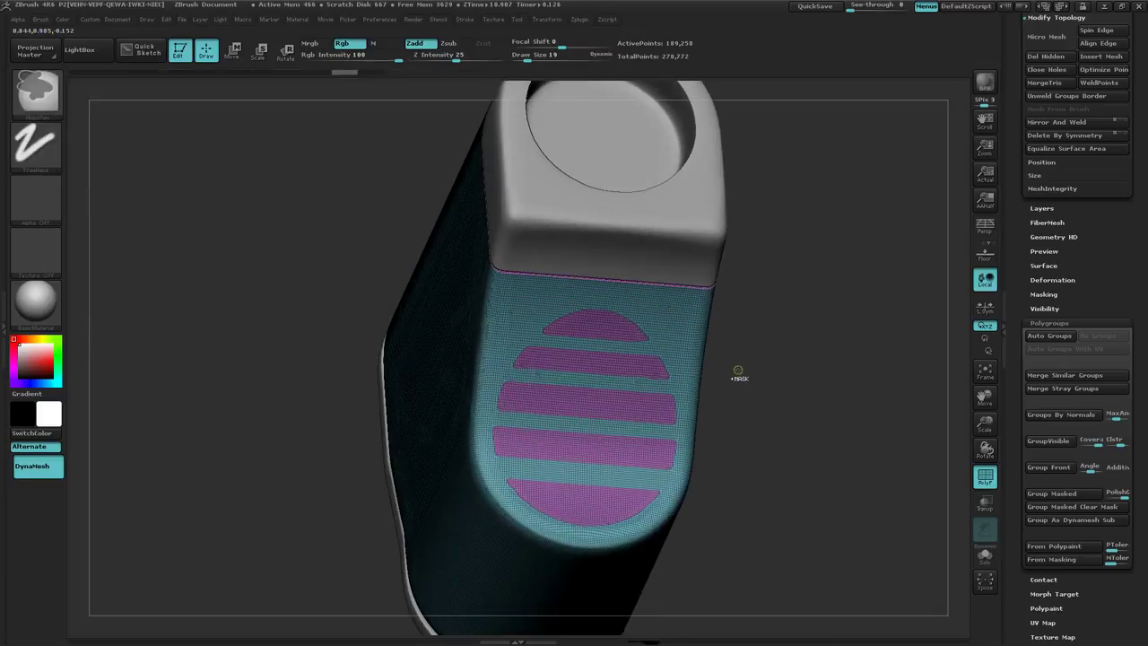
key(ctrl+shift)
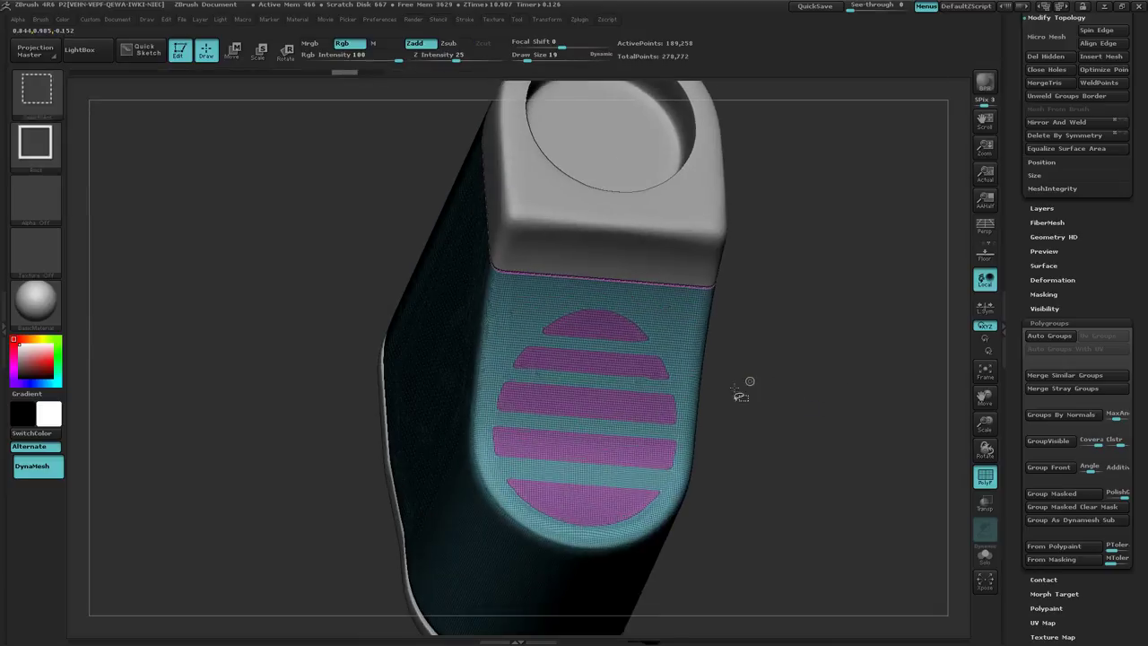
ctrl+shift+click(635, 410)
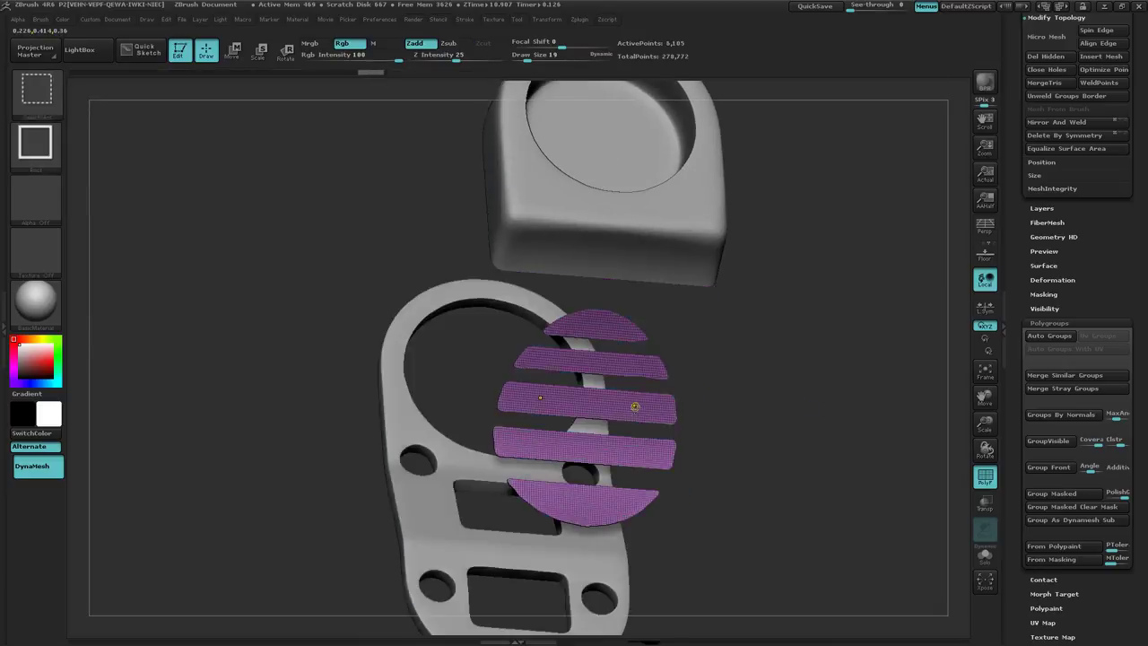
mouse_move(702, 426)
mouse_down()
mouse_move(753, 411)
mouse_move(712, 429)
mouse_up()
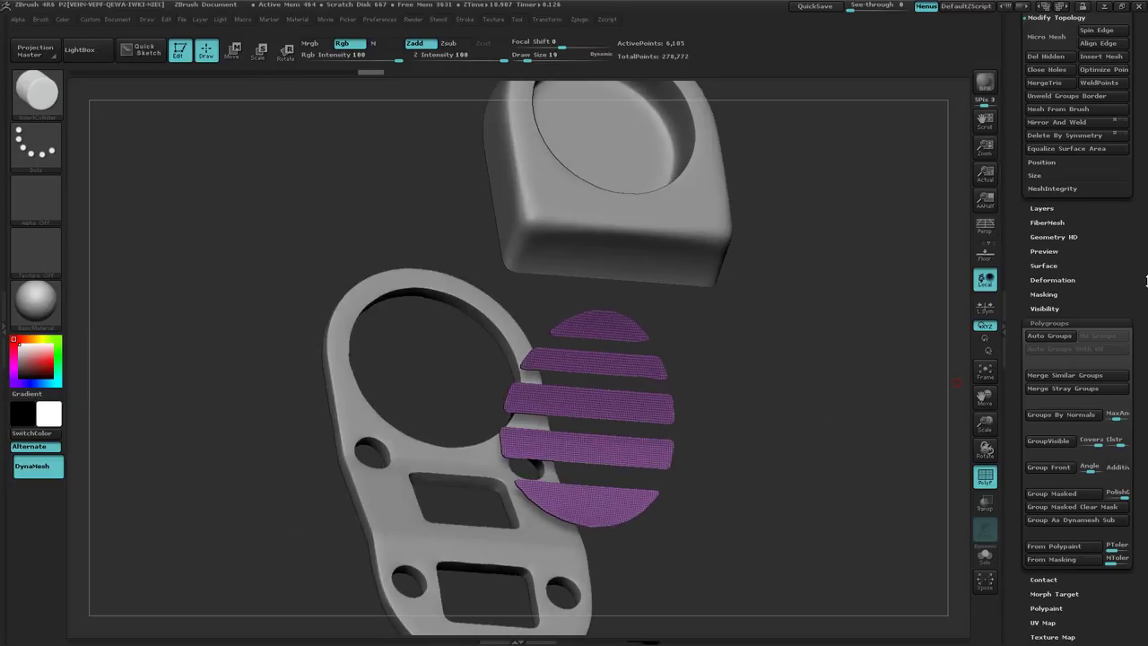
Adjust the panel loop count and apply Panel Loops to the isolated grille bands.
drag(1136, 231, 1142, 180)
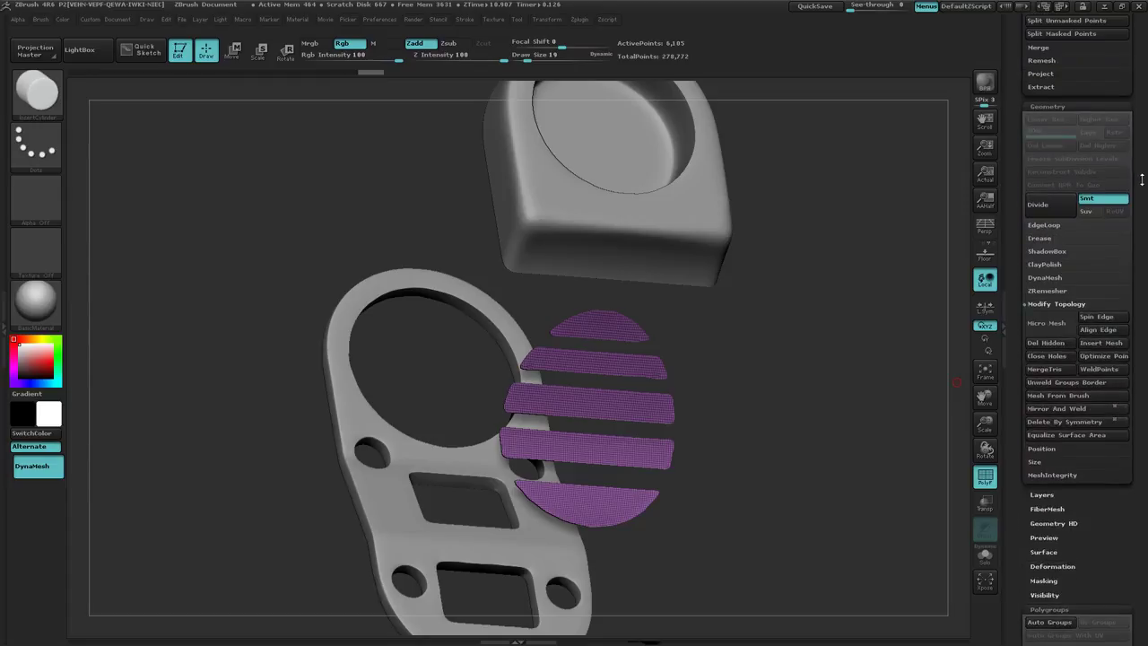
click(1046, 226)
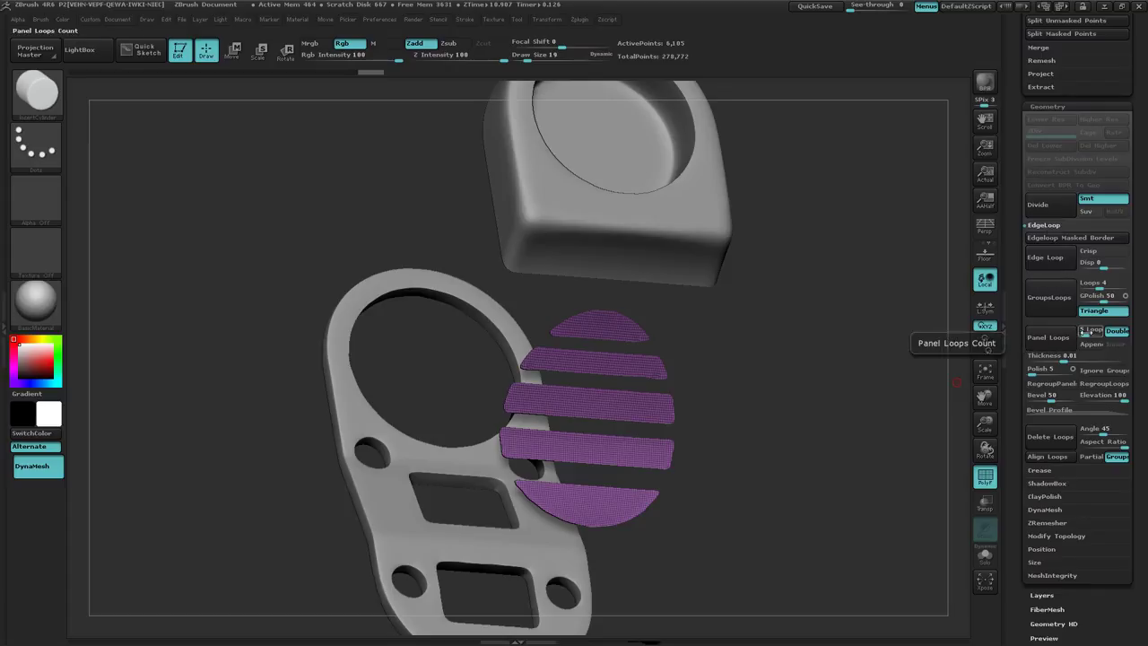
click(1085, 331)
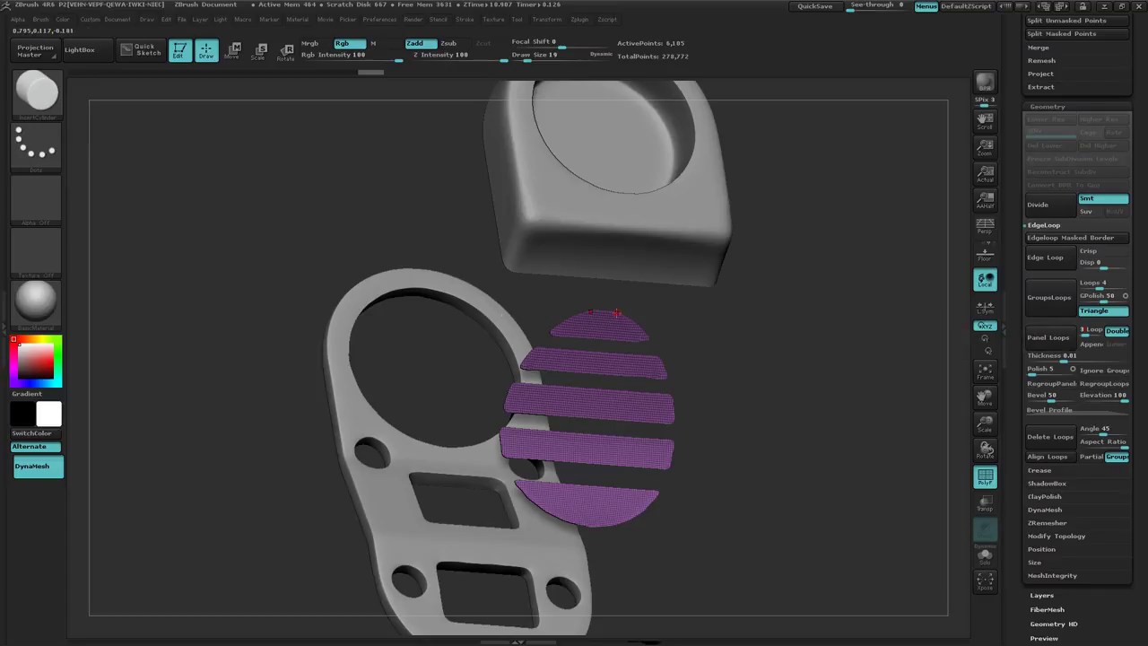
click(1042, 338)
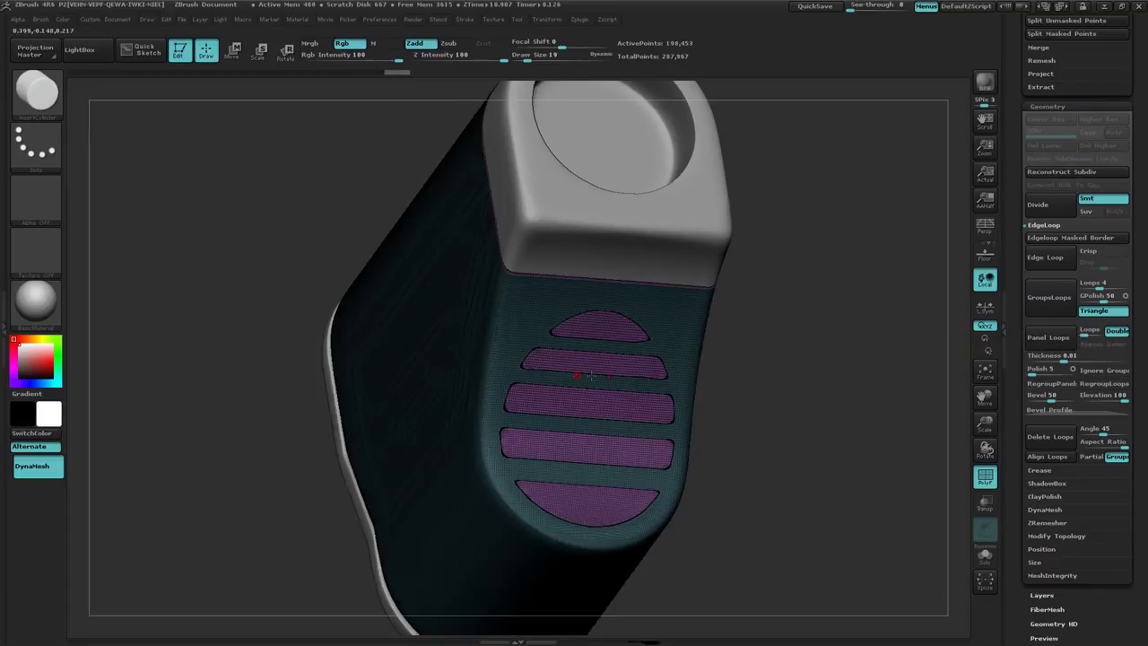
Show only the grille band polygroup again, undoing the mistaken isolation of the surrounding body shell.
mouse_move(570, 390)
ctrl+right_down()
mouse_move(779, 336)
mouse_move(821, 314)
mouse_move(759, 340)
ctrl+right_up()
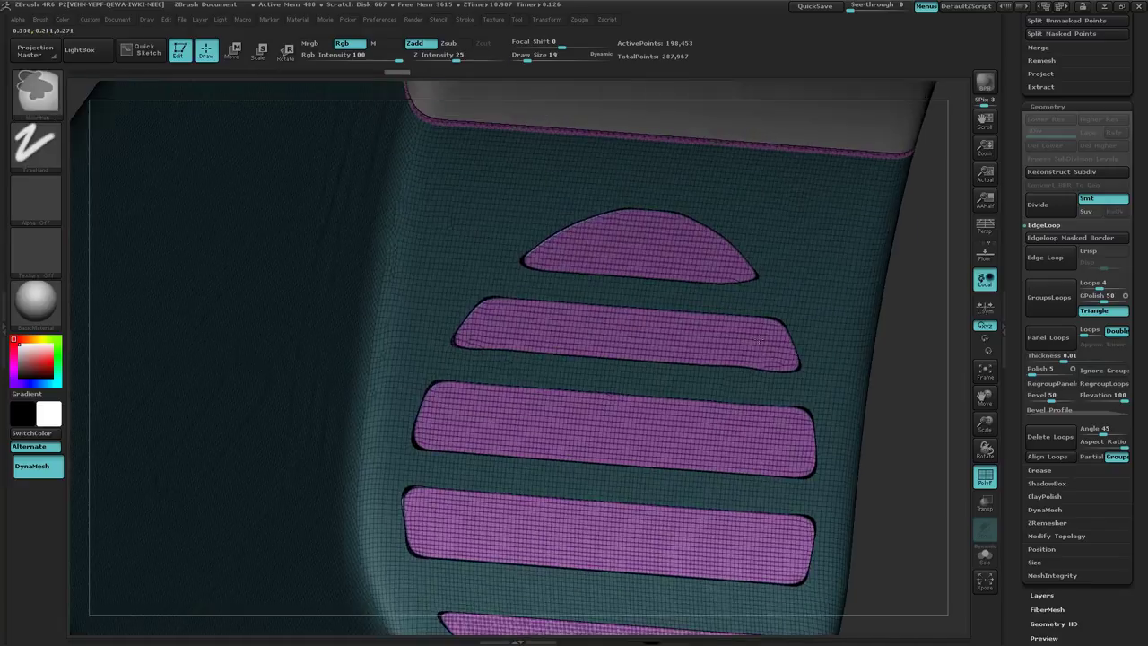
ctrl+shift+click(824, 271)
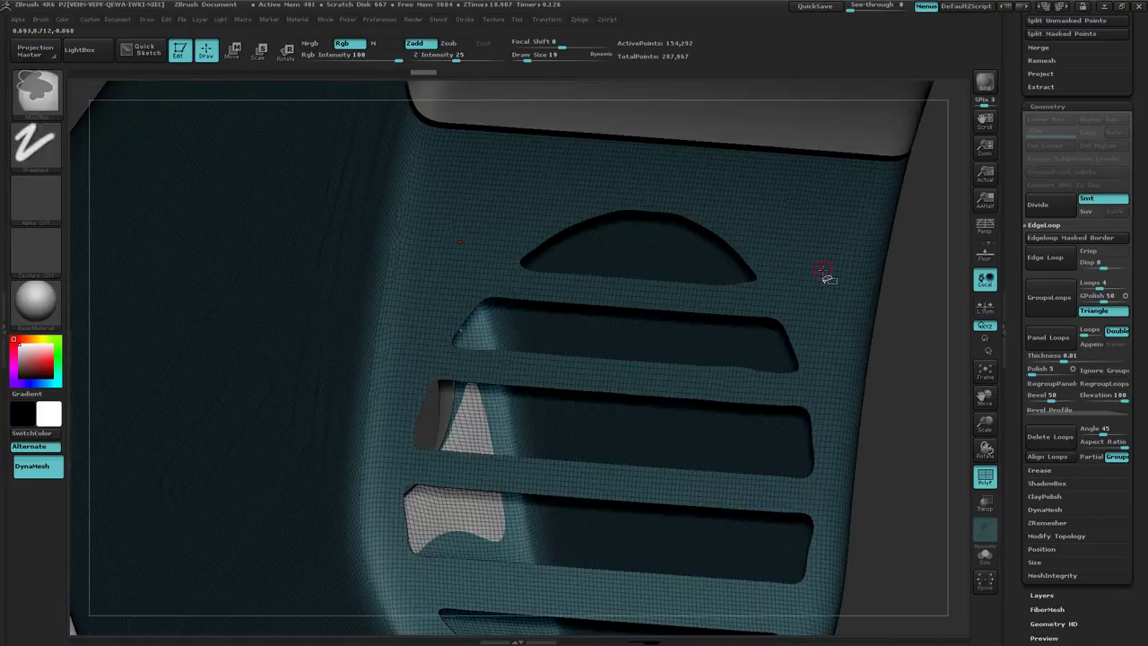
key(ctrl+z)
ctrl+shift+click(660, 249)
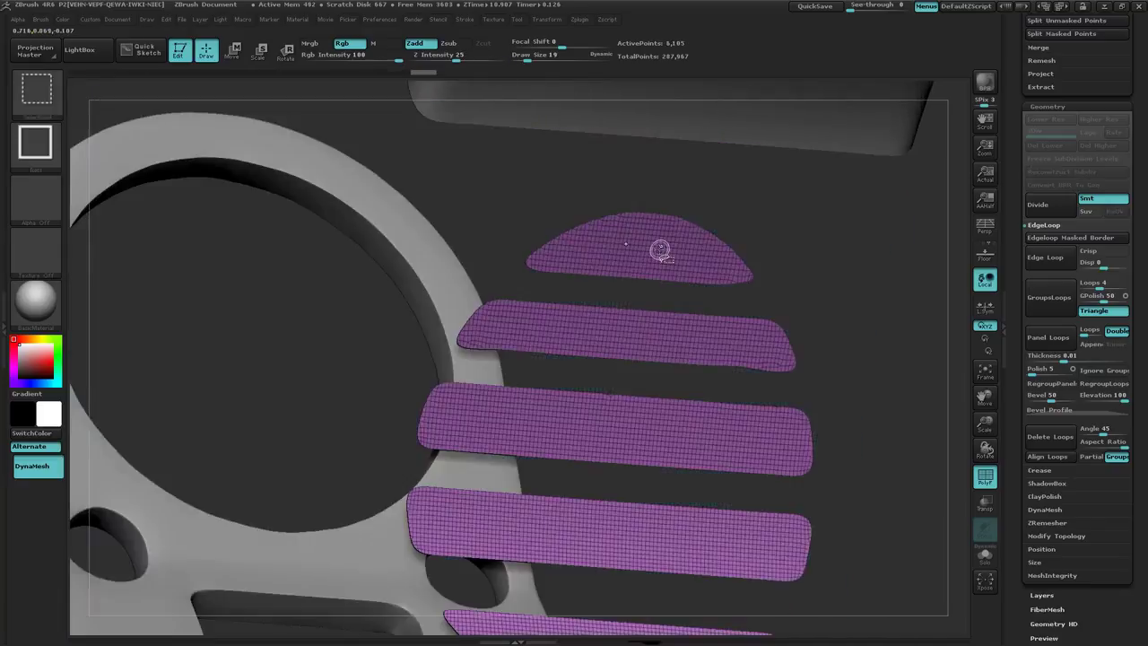
mouse_move(643, 285)
right_down()
mouse_move(674, 305)
mouse_move(667, 299)
right_up()
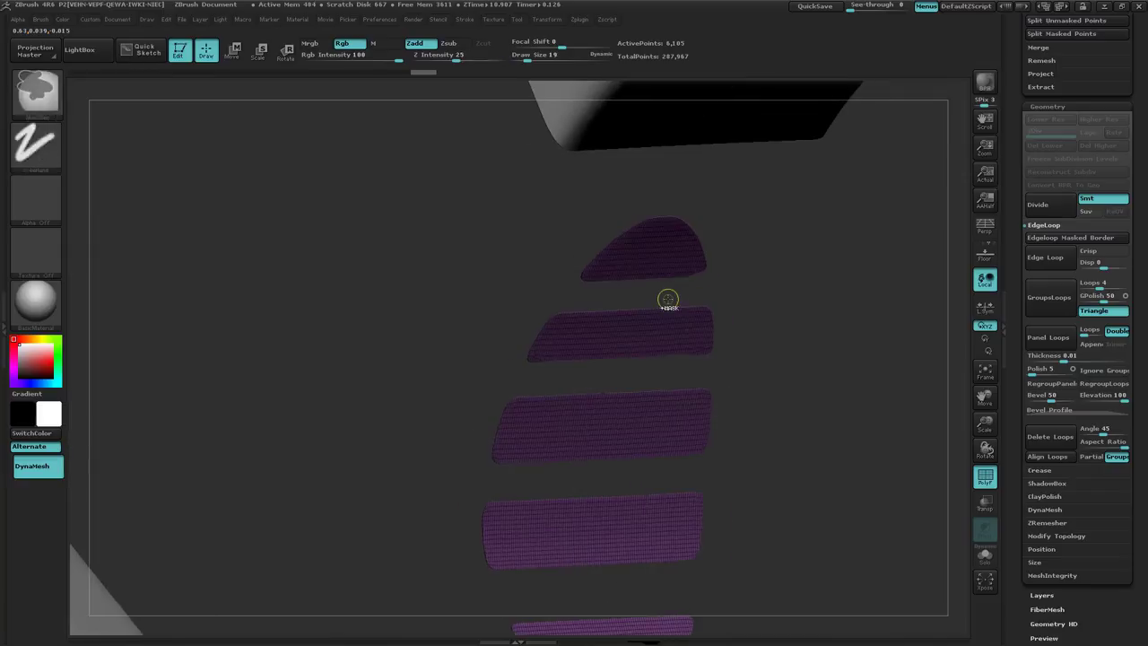
ctrl+right_drag(786, 370, 772, 372)
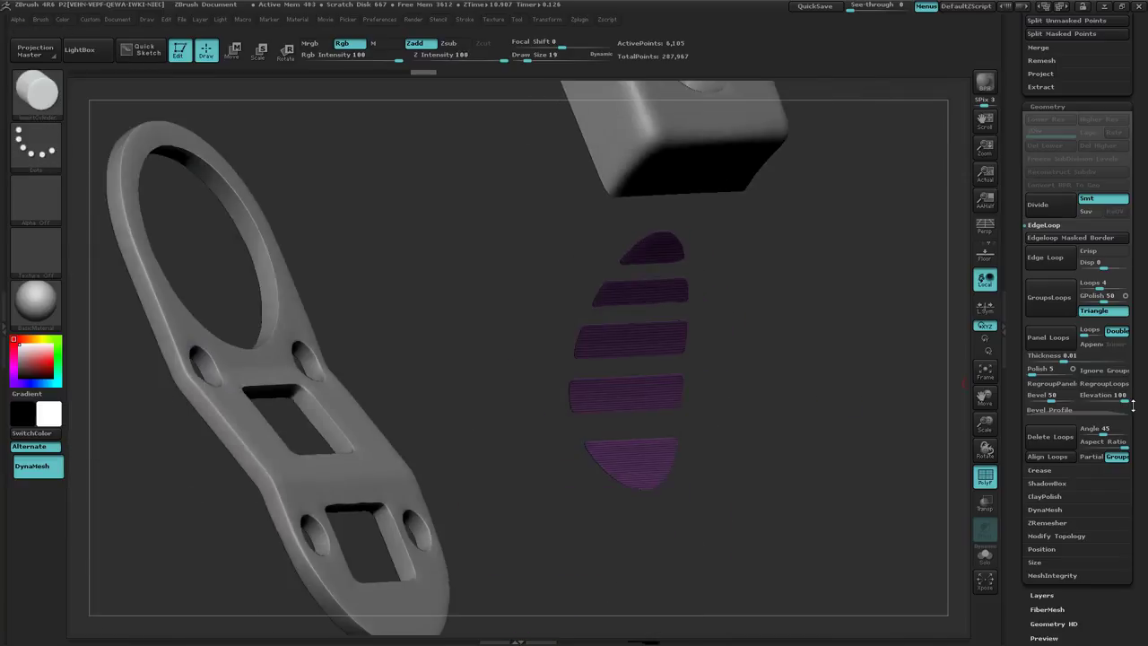
Grow the visibility to all connected parts of the grille bands and turn off the polyframe display.
scroll(1133, 405, down, 10)
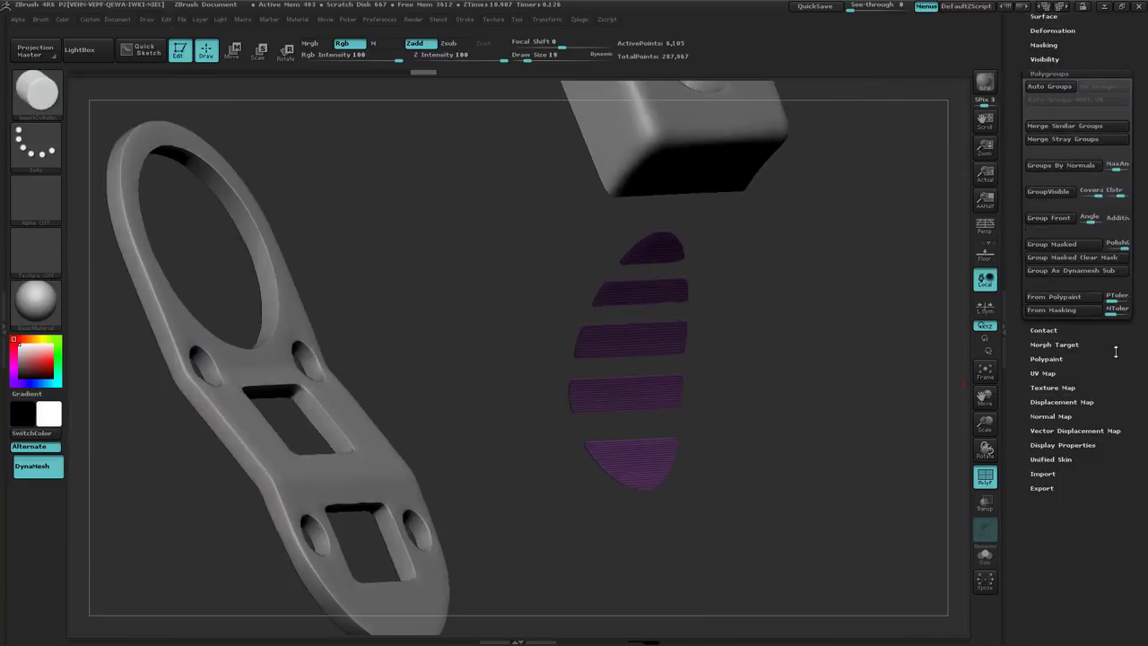
click(1045, 59)
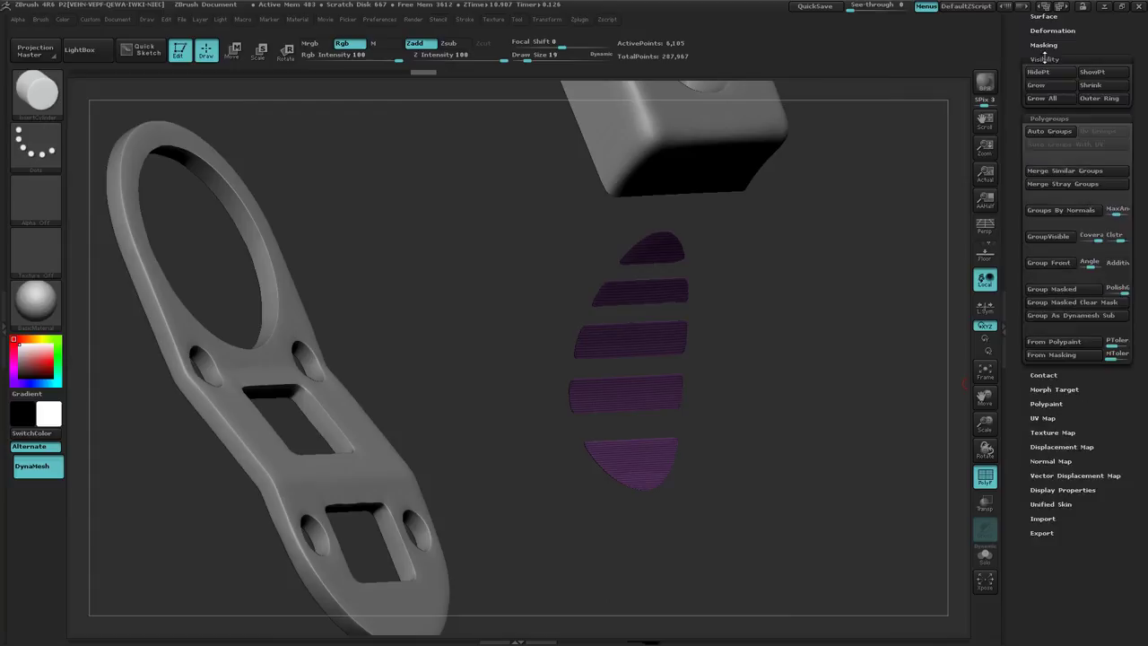
click(1061, 98)
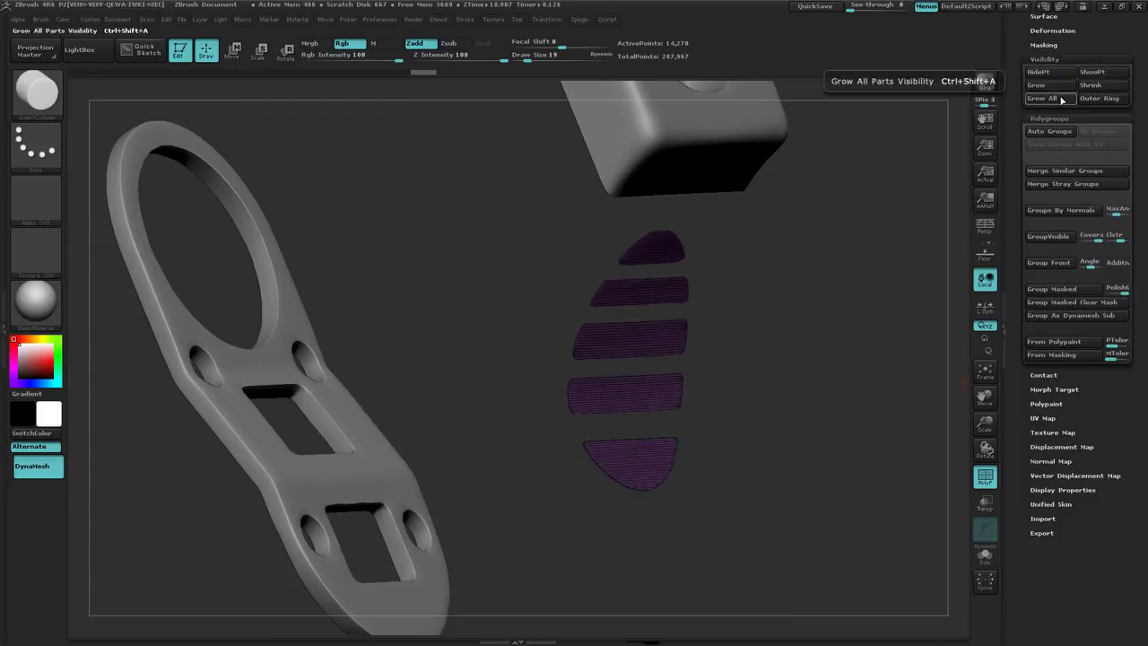
drag(805, 297, 674, 408)
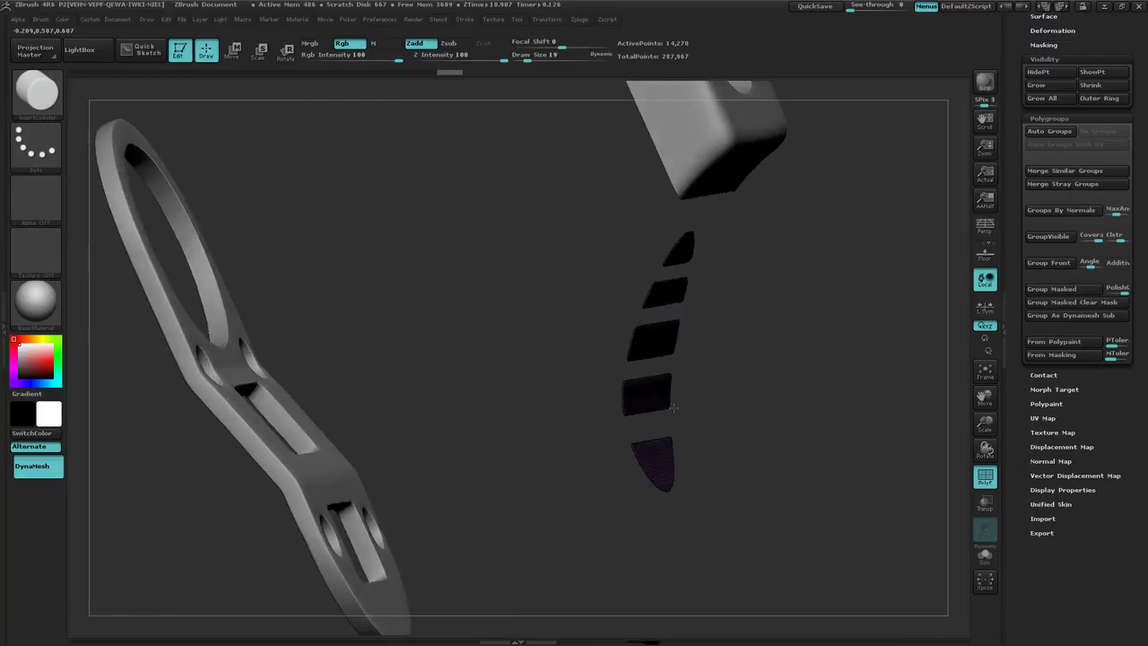
key(shift+f)
mouse_move(747, 386)
alt+mouse_down()
mouse_move(771, 380)
mouse_move(728, 365)
mouse_move(779, 359)
alt+mouse_up()
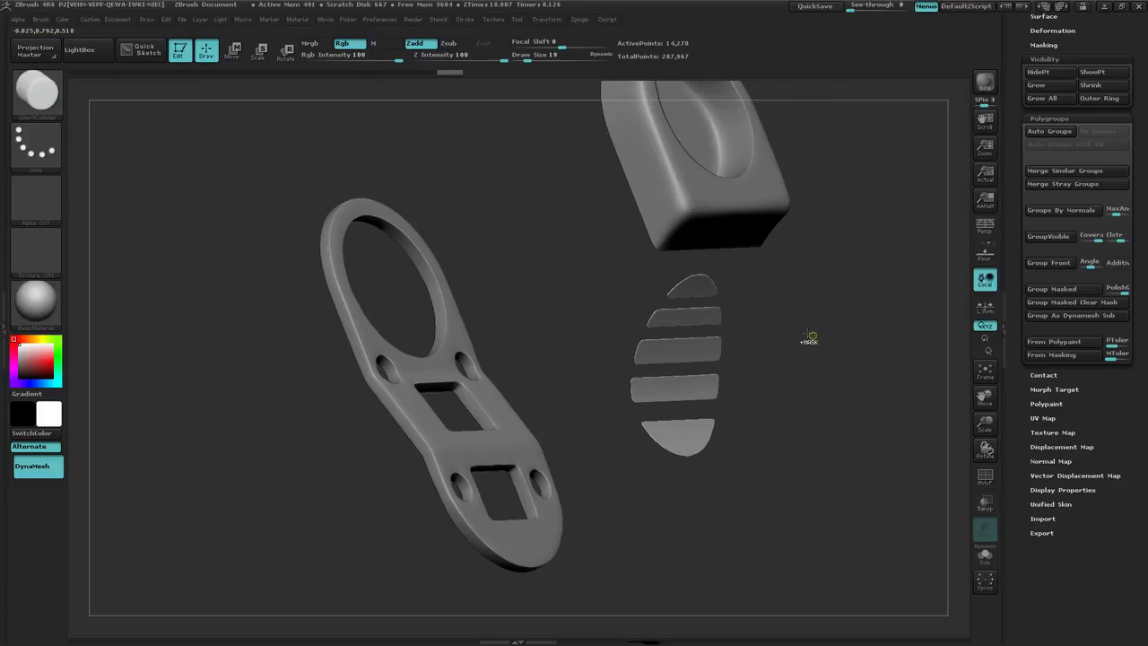
Show the whole rangefinder body again, with the grille bands seated in its lower front.
ctrl+shift+click(857, 331)
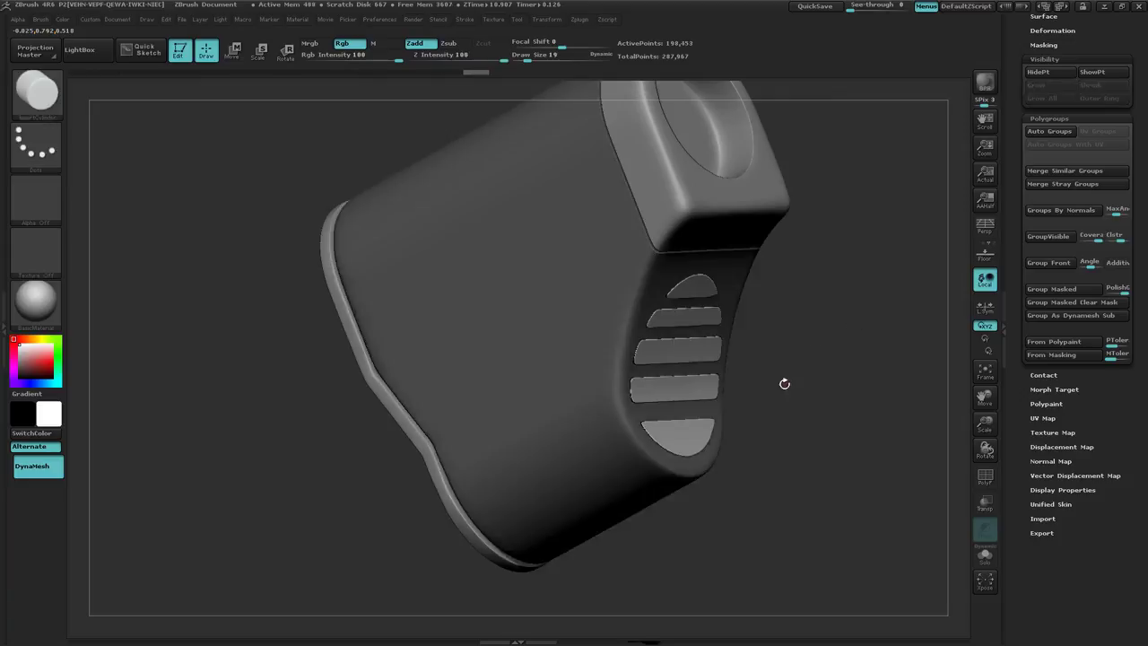
mouse_move(782, 385)
mouse_down()
mouse_move(759, 377)
mouse_move(790, 386)
mouse_move(766, 385)
mouse_move(883, 357)
mouse_up()
key(b)
key(c)
key(b)
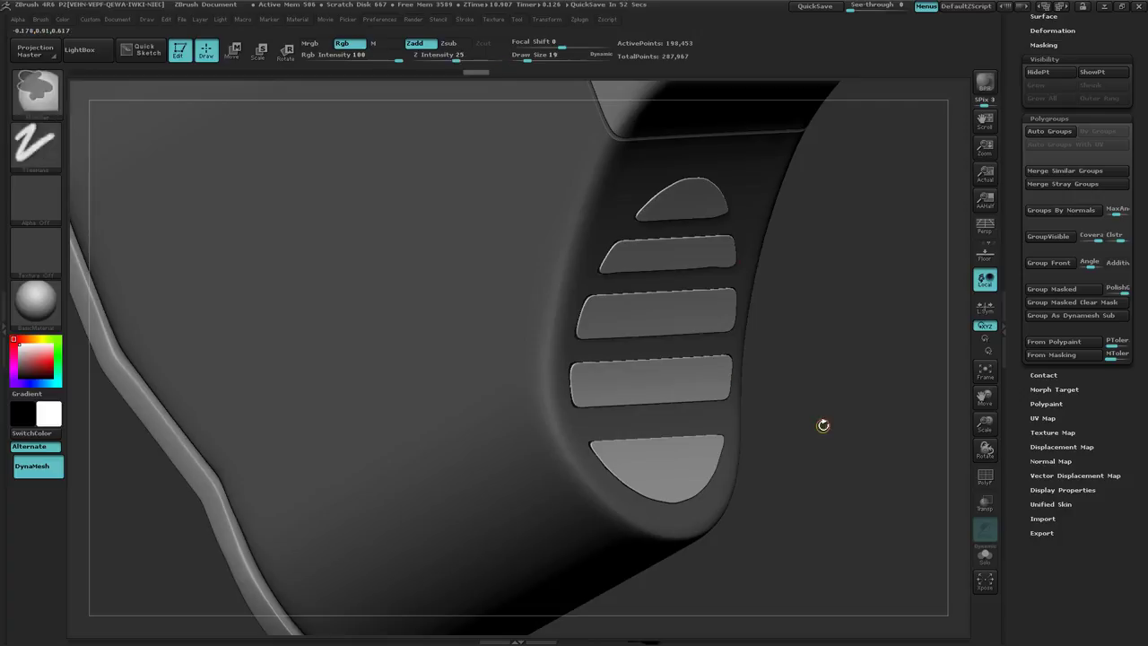
Isolate the body shell without the grille bands to inspect the openings, and restore full visibility.
ctrl+shift+click(541, 317)
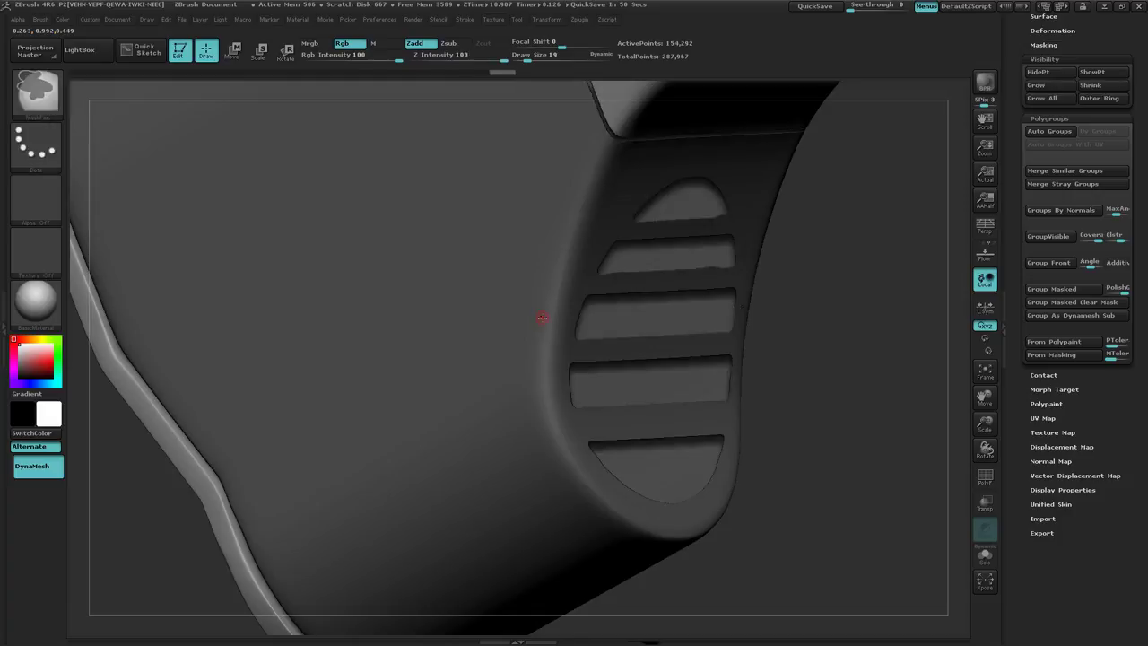
shift+drag(843, 332, 836, 329)
right_drag(837, 328, 602, 312)
mouse_move(601, 311)
mouse_down()
mouse_move(598, 279)
mouse_move(626, 289)
mouse_move(589, 293)
mouse_move(688, 334)
mouse_up()
key(ctrl)
ctrl+shift+click(725, 356)
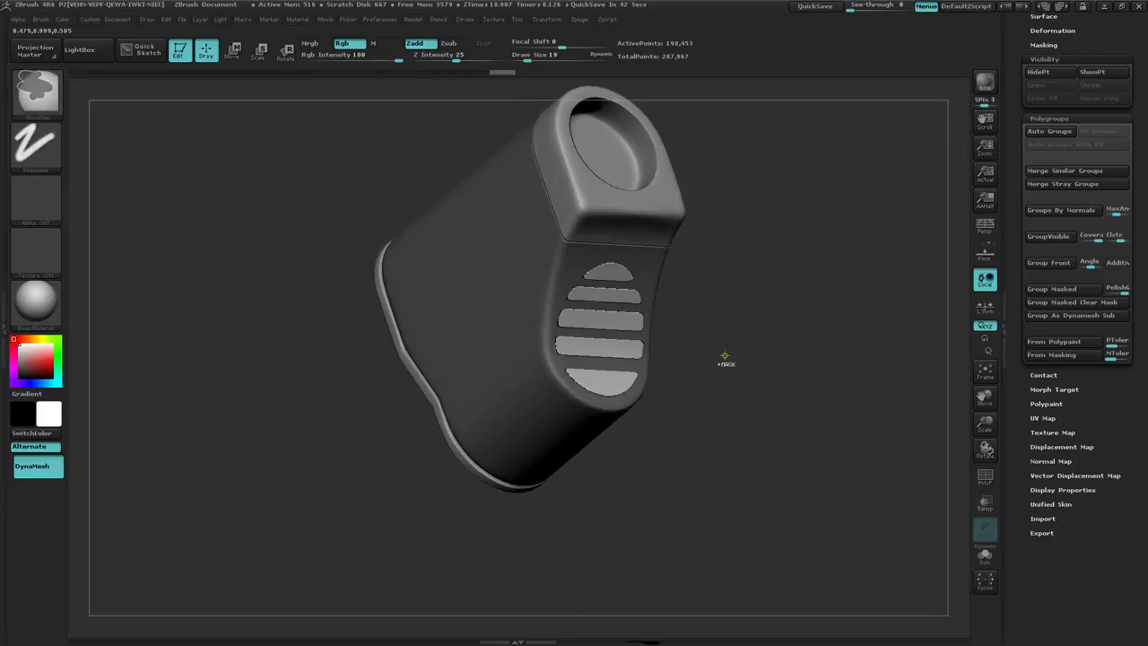
Isolate the grille bands, turn on the polyframe display and combine the visible band faces into a single polygroup.
ctrl+shift+click(725, 356)
drag(725, 356, 693, 349)
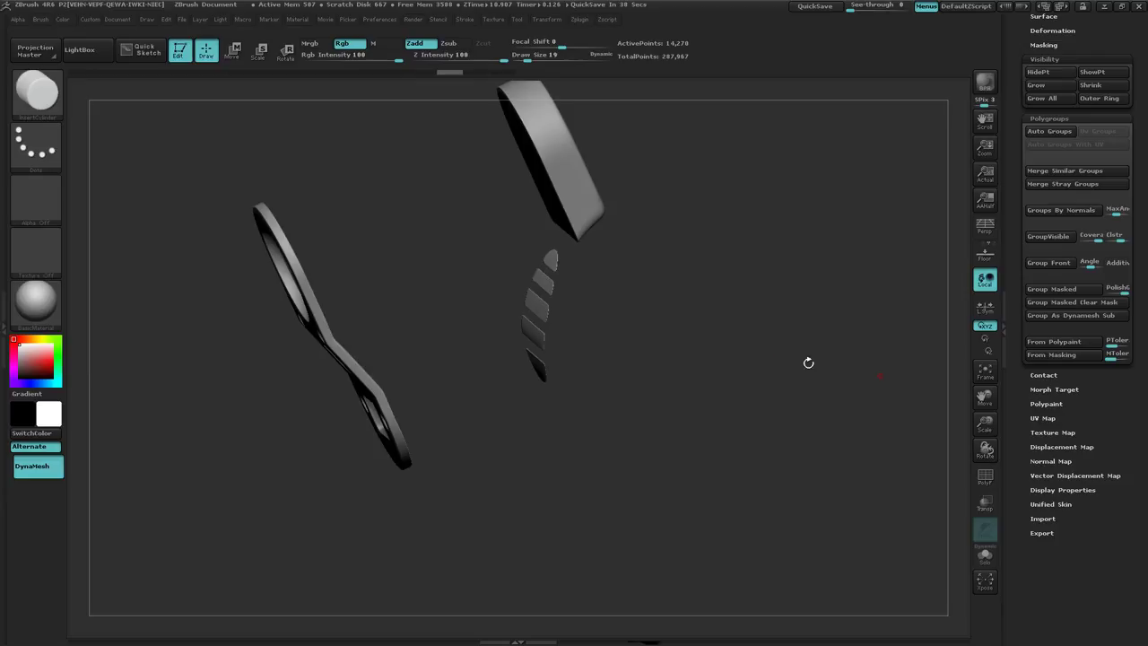
key(shift+f)
mouse_move(680, 333)
ctrl+right_down()
mouse_move(661, 302)
mouse_move(837, 278)
ctrl+right_up()
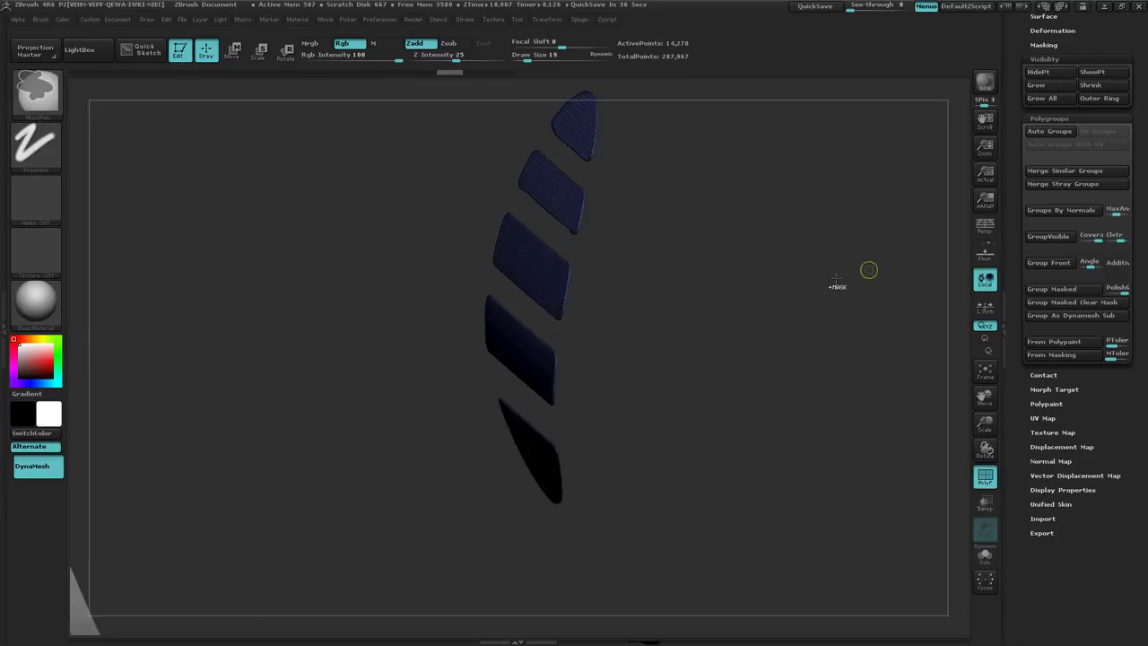
mouse_move(649, 292)
ctrl+right_down()
mouse_move(824, 269)
mouse_move(664, 282)
mouse_move(792, 306)
mouse_move(744, 329)
mouse_move(885, 297)
ctrl+right_up()
ctrl+right_drag(741, 338, 791, 326)
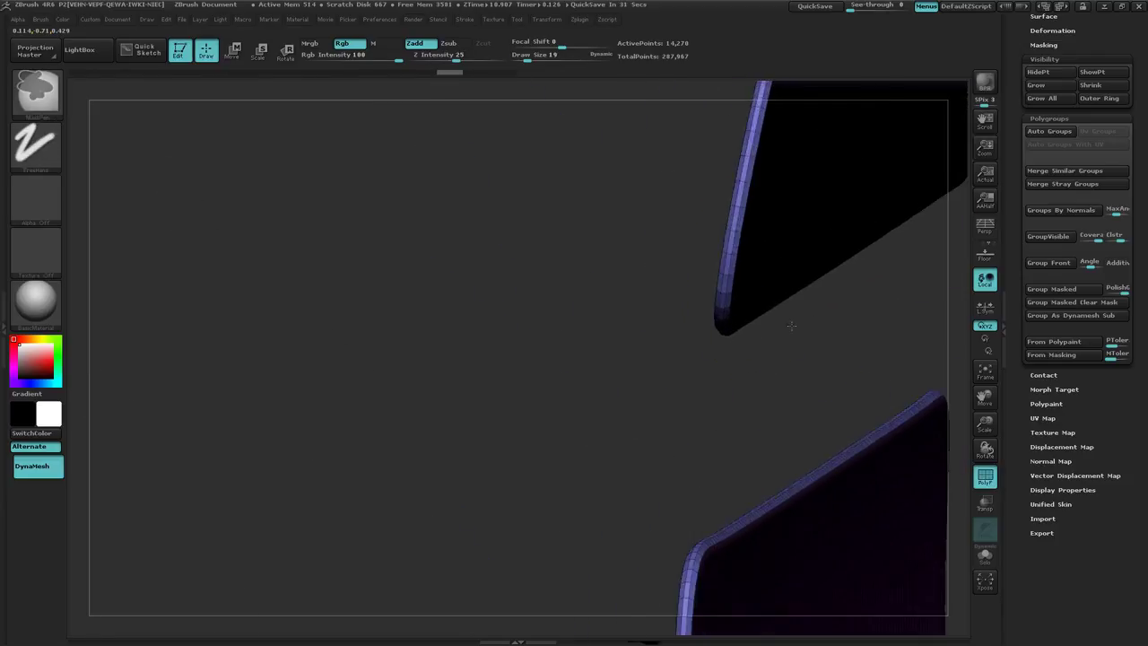
drag(792, 325, 778, 317)
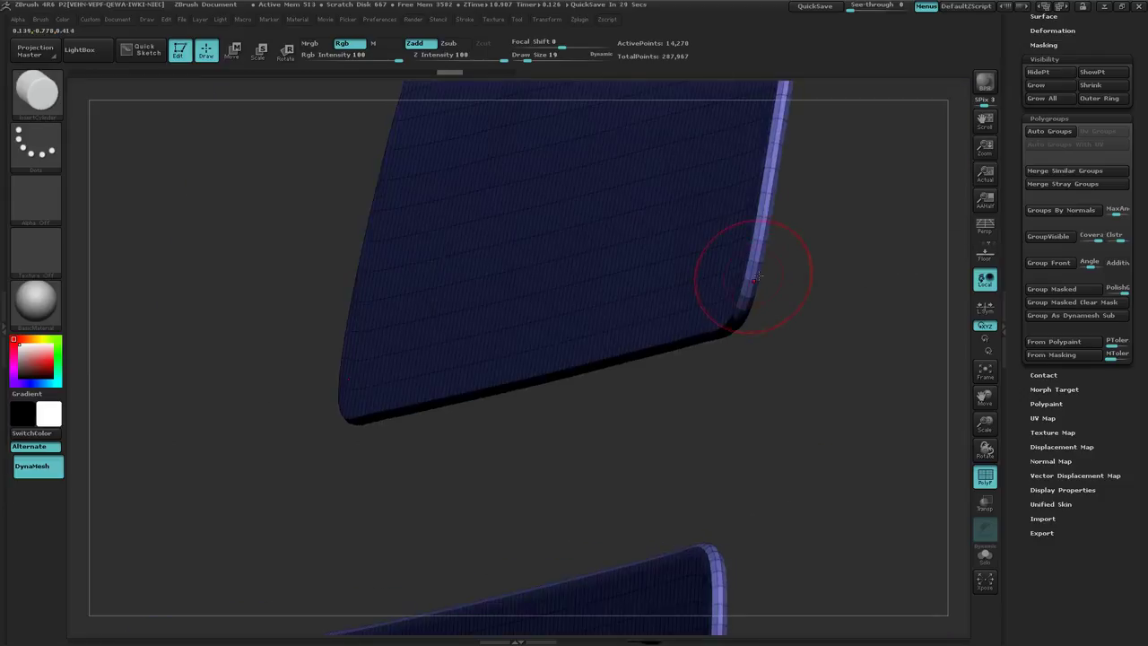
mouse_move(758, 276)
mouse_down()
mouse_move(671, 232)
mouse_move(718, 350)
mouse_move(746, 380)
mouse_up()
ctrl+right_drag(770, 412, 574, 373)
ctrl+right_drag(692, 386, 503, 356)
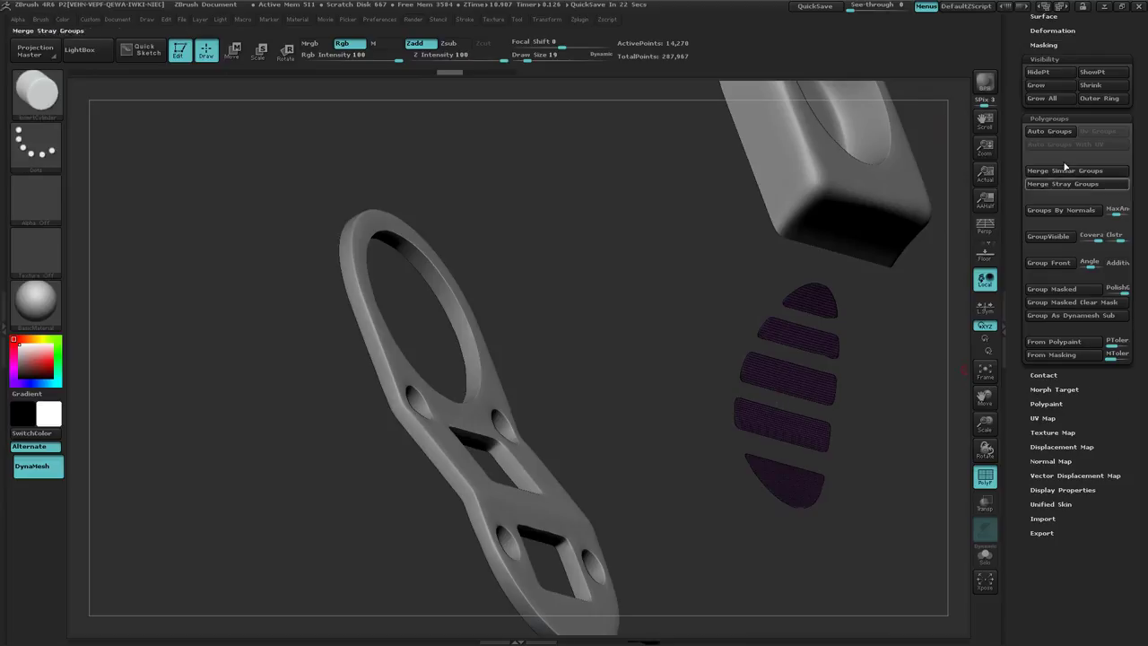
click(1047, 237)
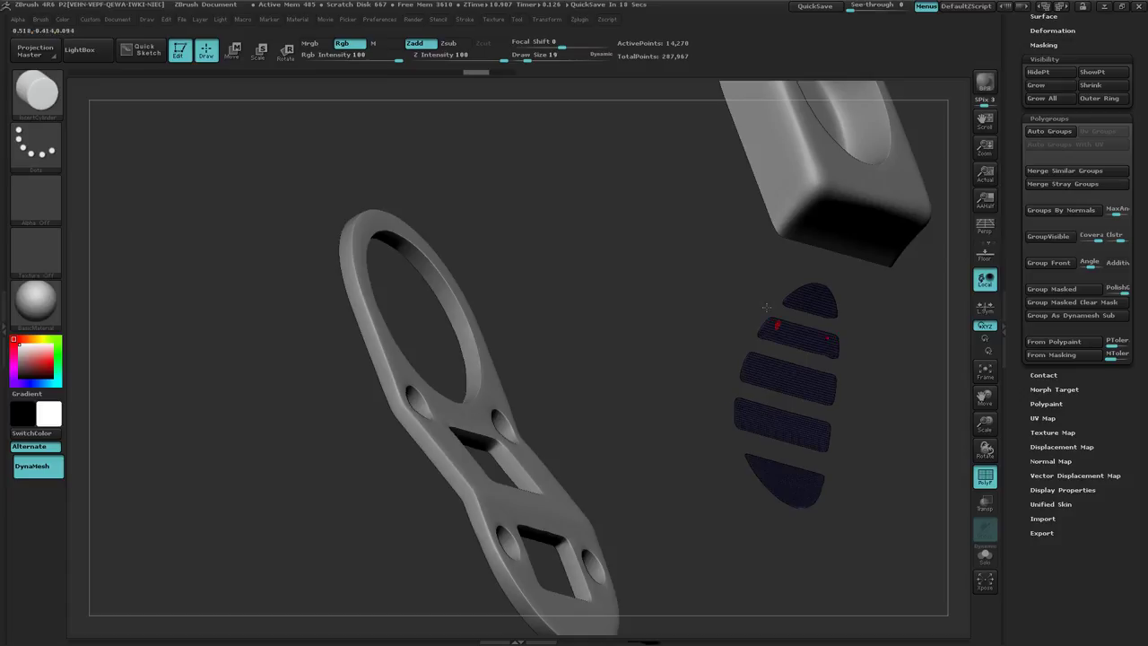
Alternate between the whole body and the isolated grille bands to check the new polygroup.
ctrl+shift+click(885, 449)
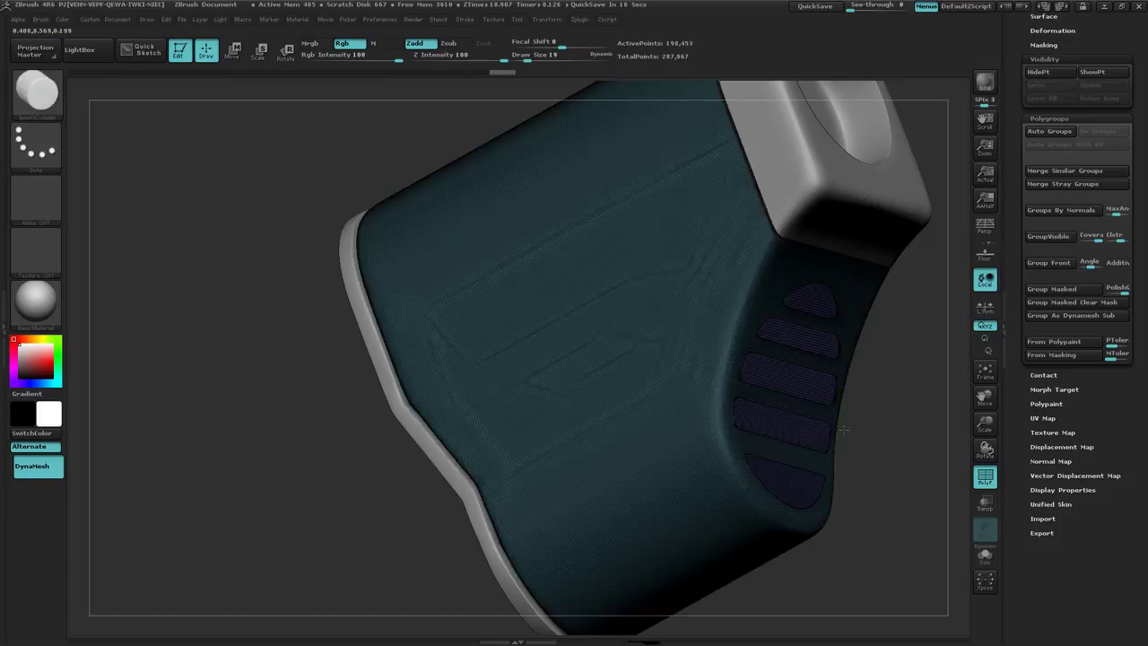
mouse_move(885, 450)
mouse_down()
mouse_move(828, 431)
mouse_move(807, 403)
mouse_move(798, 413)
mouse_move(836, 433)
mouse_move(767, 401)
mouse_up()
ctrl+shift+click(807, 385)
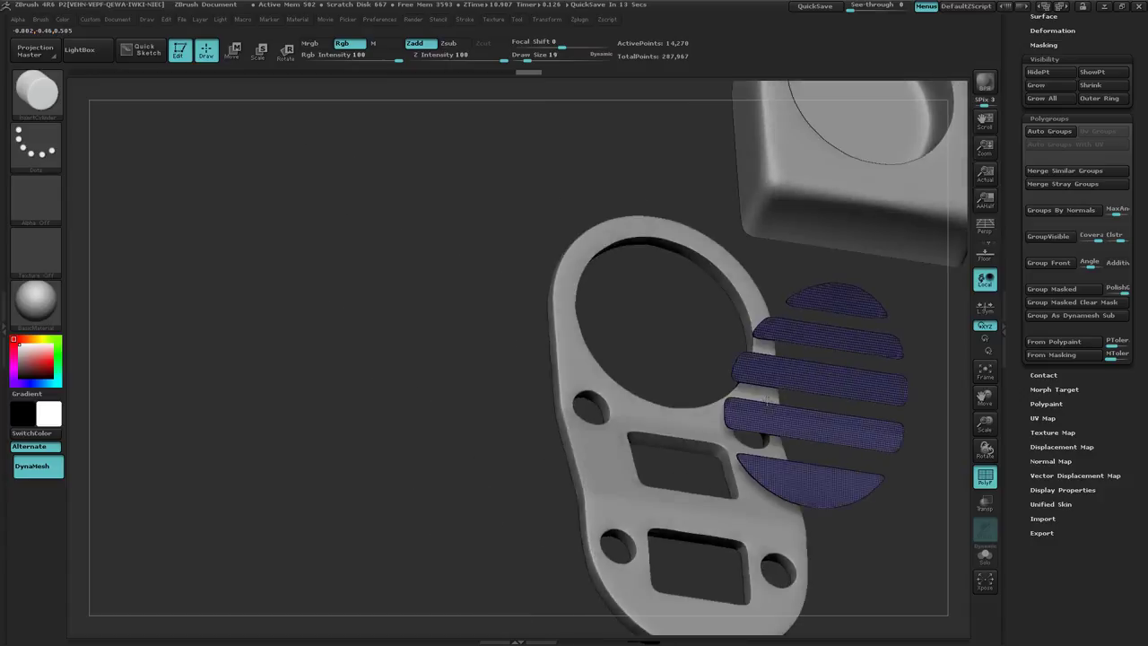
ctrl+shift+click(875, 548)
drag(834, 518, 618, 369)
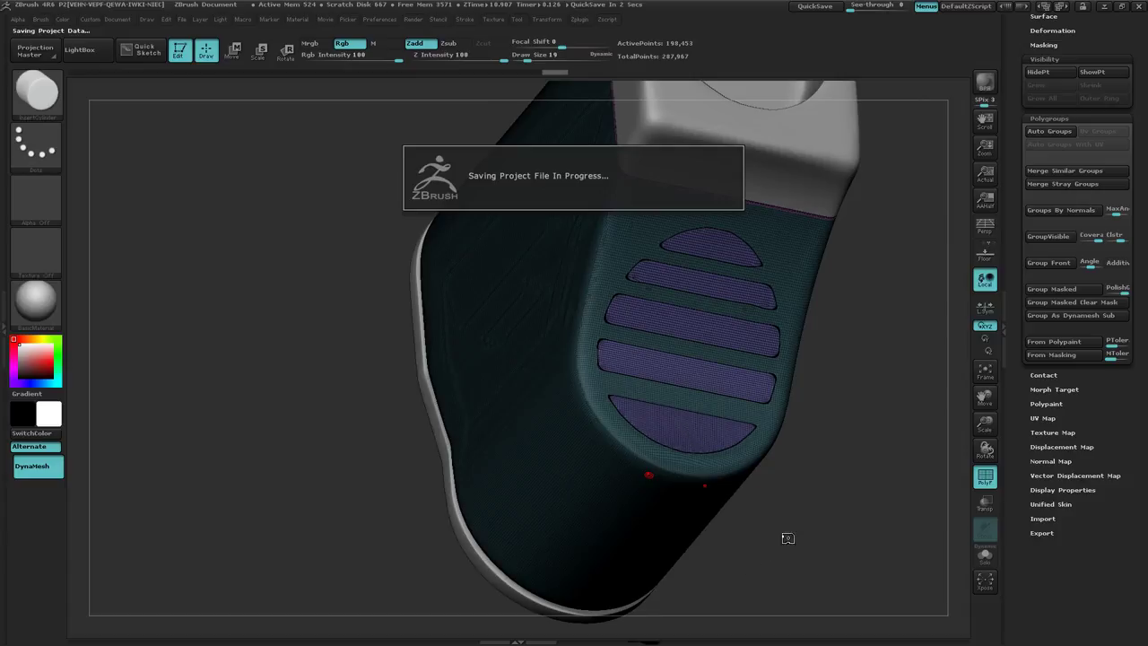
drag(787, 538, 787, 536)
Isolate the grille bands and invert the visibility so only the body shell with its openings is shown.
ctrl+shift+click(688, 437)
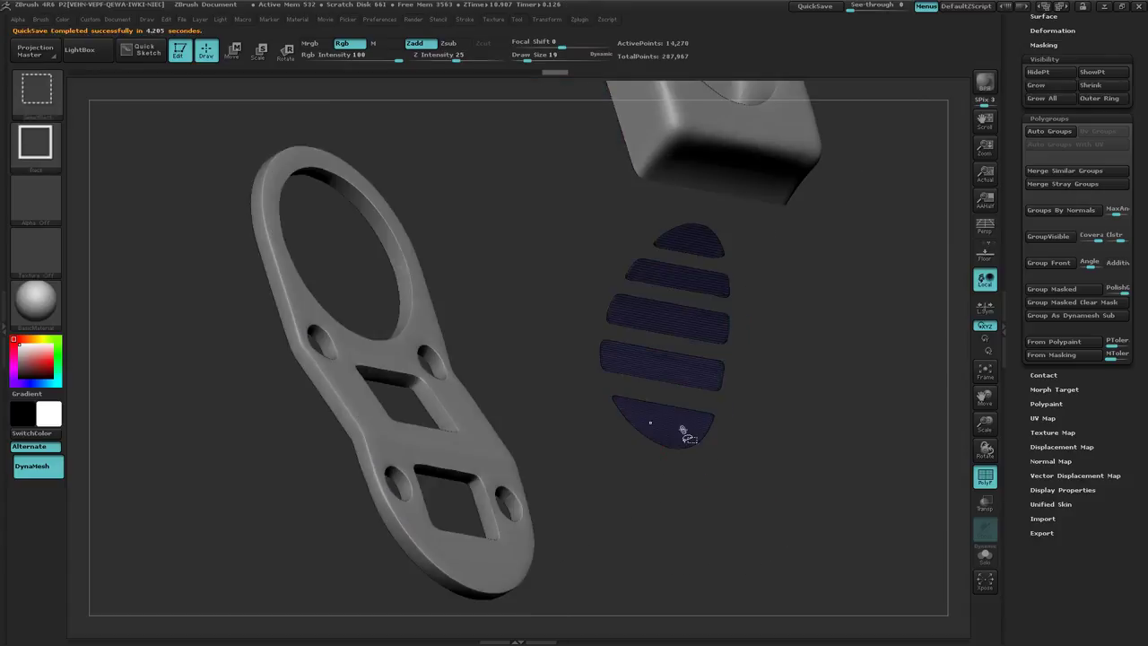
key(ctrl+shift)
ctrl+shift+click(855, 525)
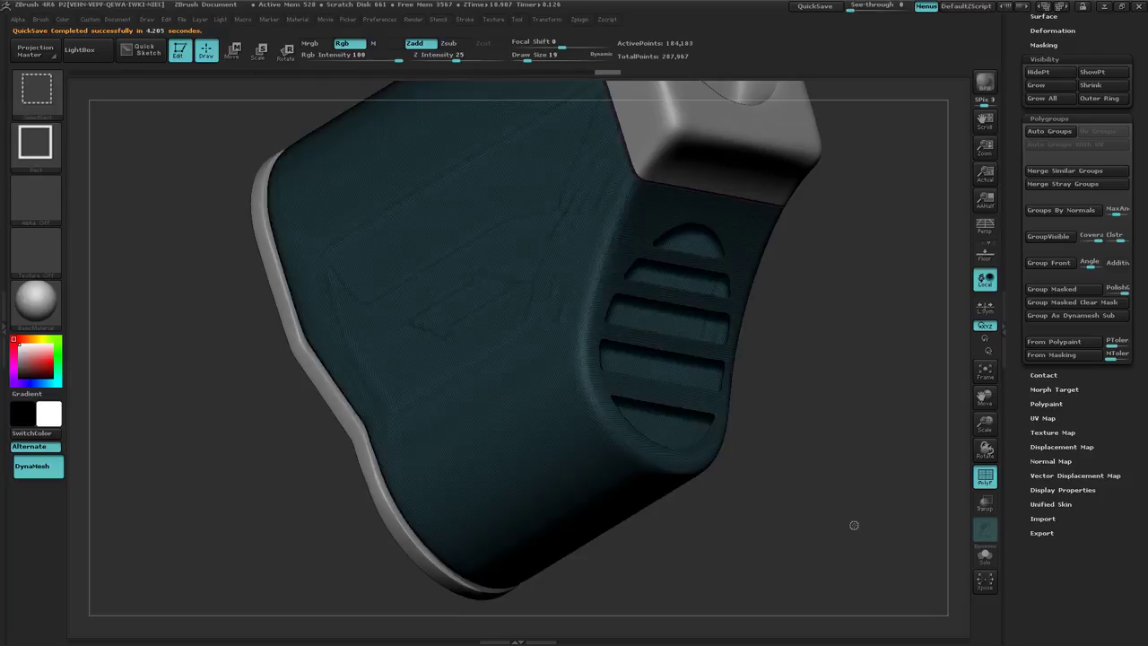
mouse_move(764, 554)
mouse_down()
mouse_move(698, 559)
mouse_move(752, 528)
mouse_move(733, 358)
mouse_up()
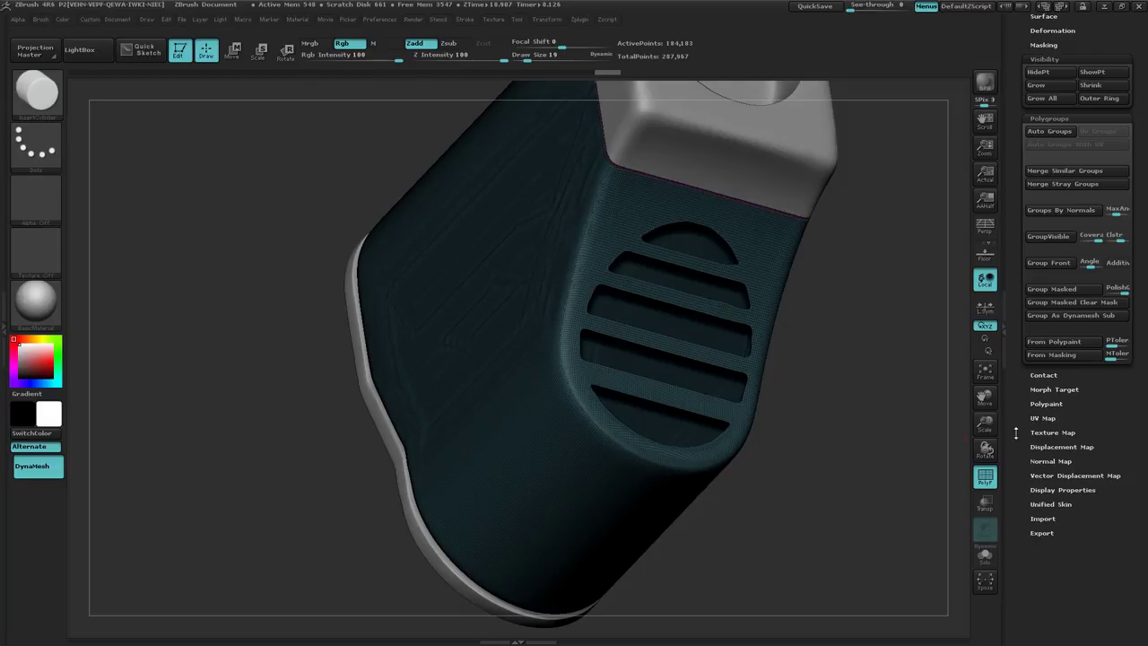
Apply Close Holes from Modify Topology to fill the grille openings in the visible body shell.
scroll(1142, 265, up, 1)
scroll(1137, 323, up, 5)
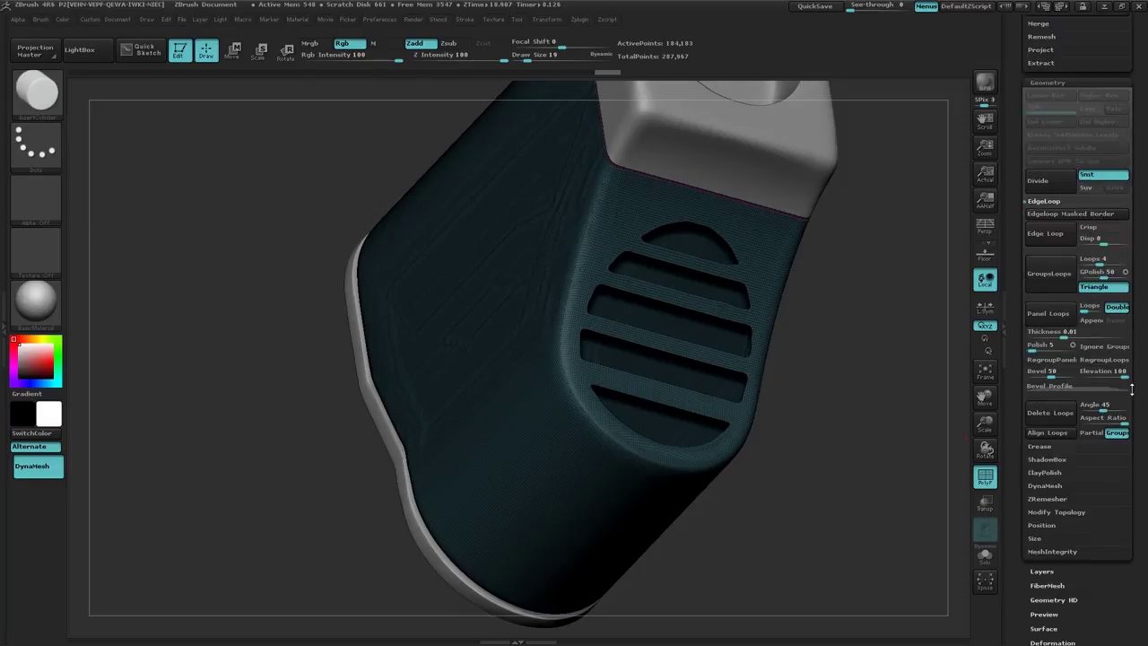
scroll(1133, 389, up, 3)
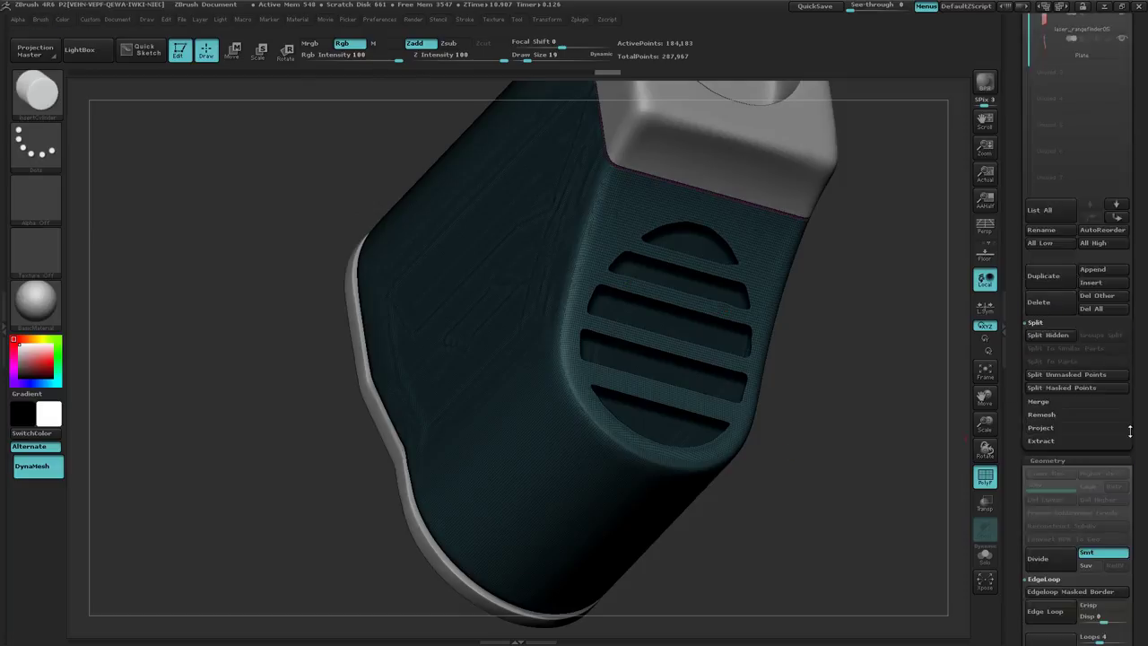
scroll(1130, 427, down, 3)
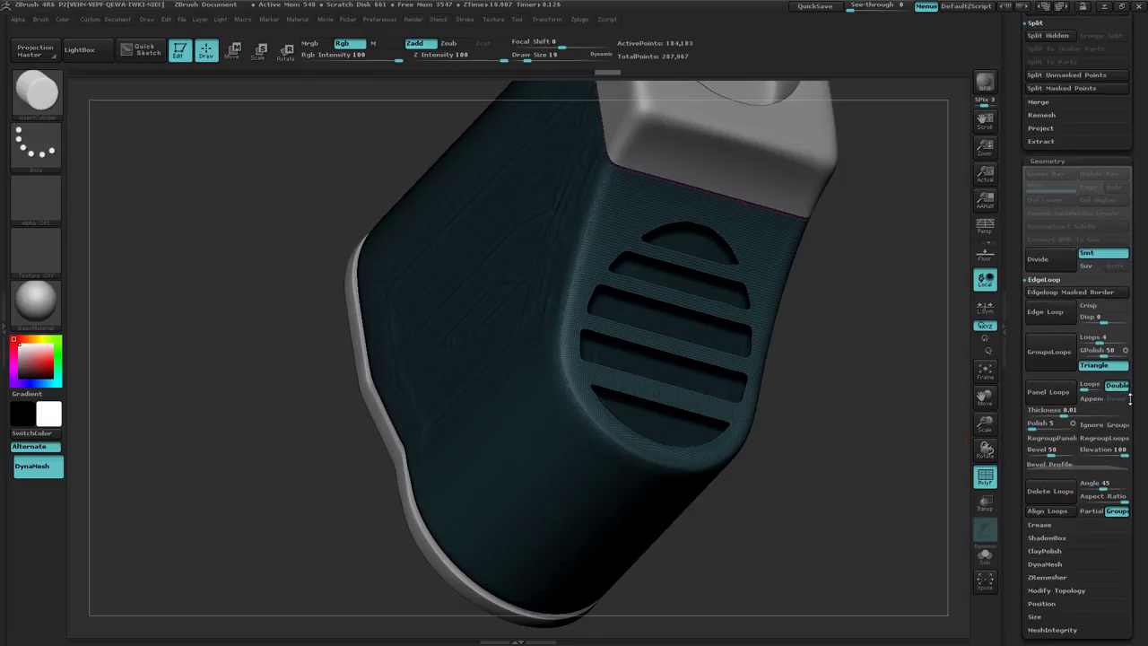
scroll(1130, 400, down, 3)
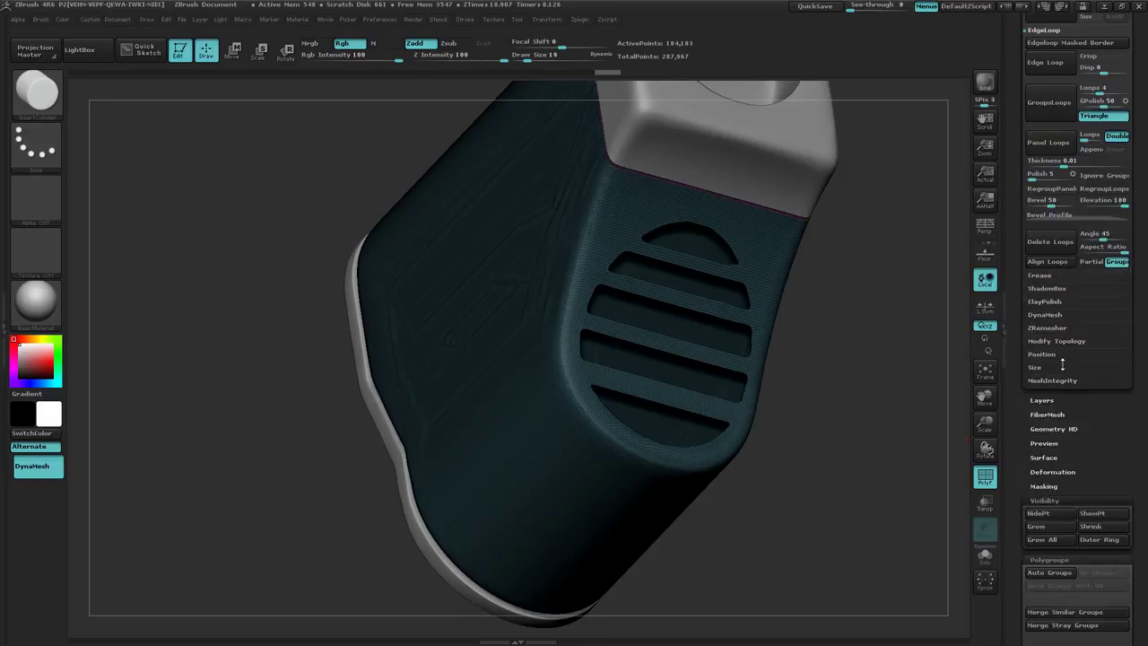
click(1057, 340)
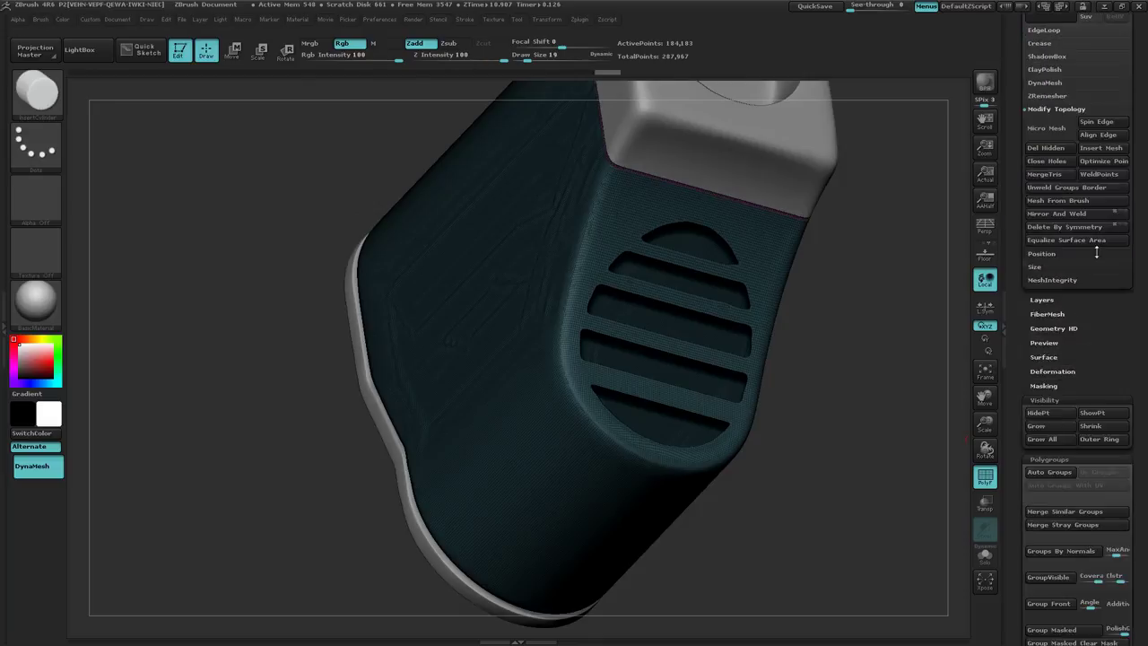
click(1043, 161)
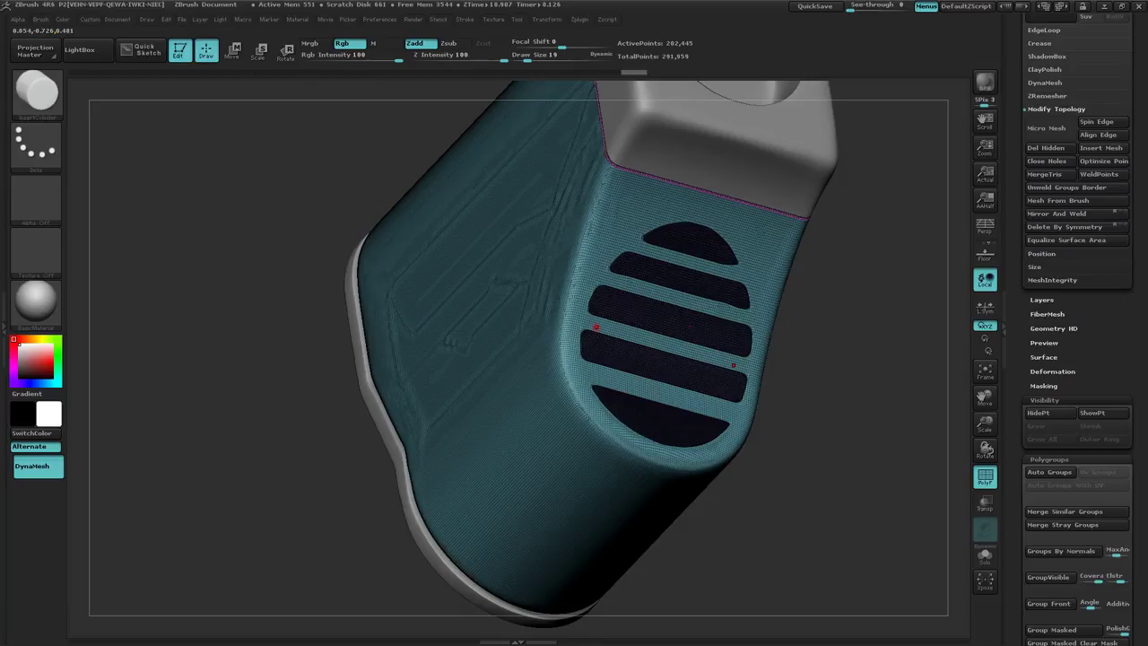
Isolate the grille bands and invert the visibility to examine the filled faces in the shell behind them.
right_drag(665, 376, 669, 345)
right_drag(601, 390, 611, 391)
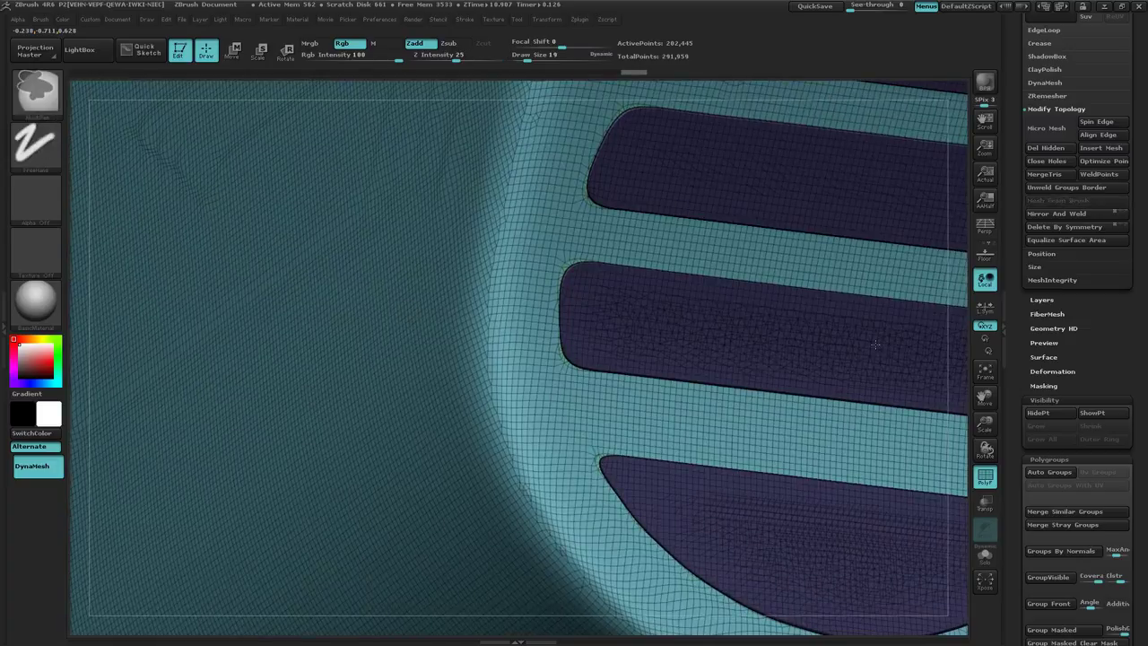
ctrl+shift+click(641, 330)
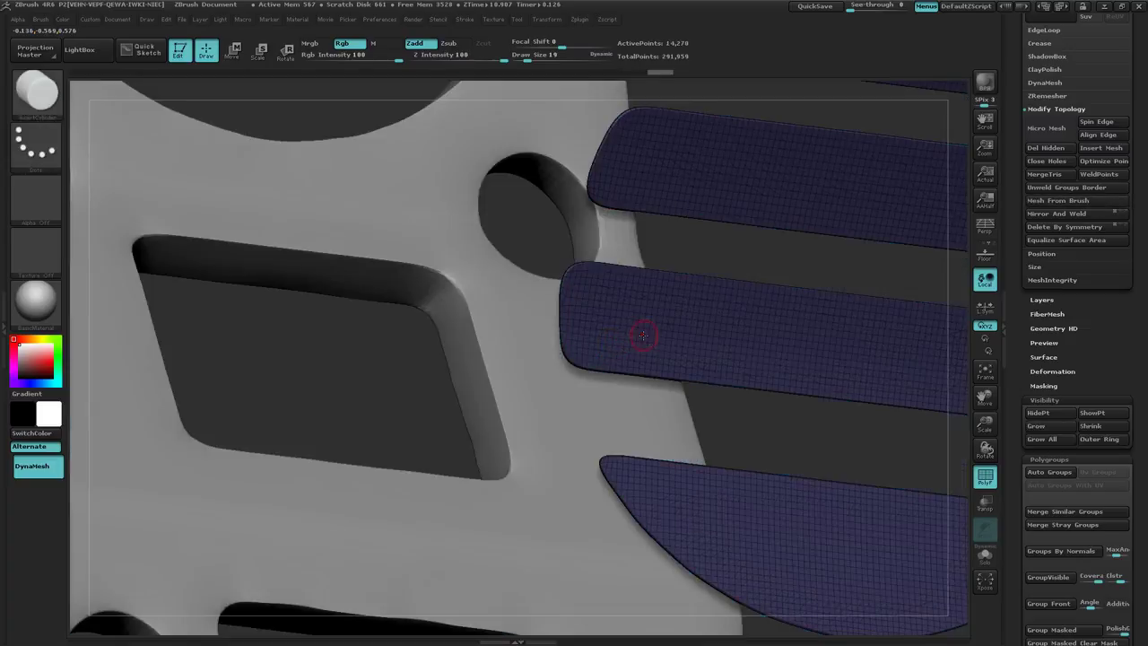
ctrl+shift+drag(741, 422, 777, 445)
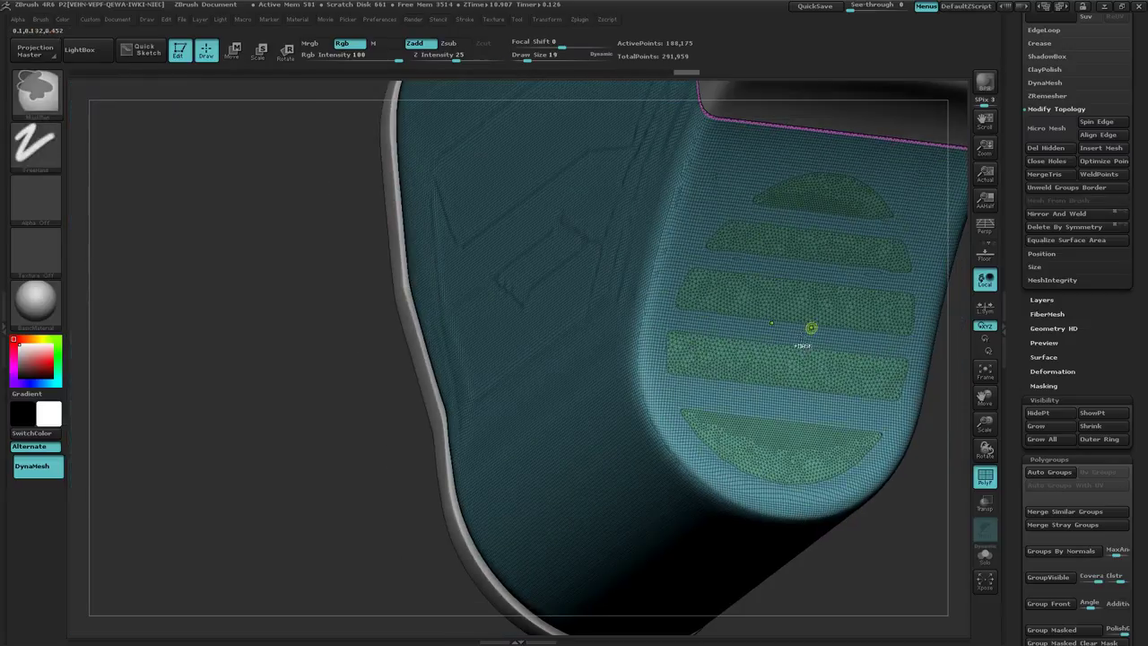
key(ctrl)
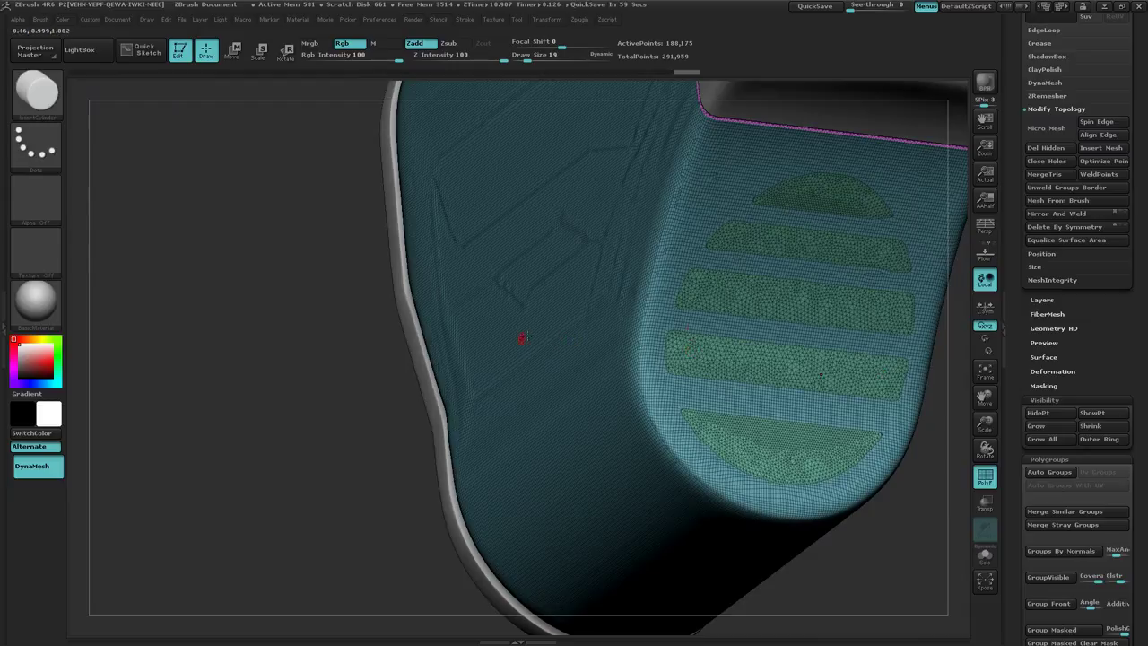
Show all parts of the rangefinder body again and clear the mask.
ctrl+shift+click(888, 571)
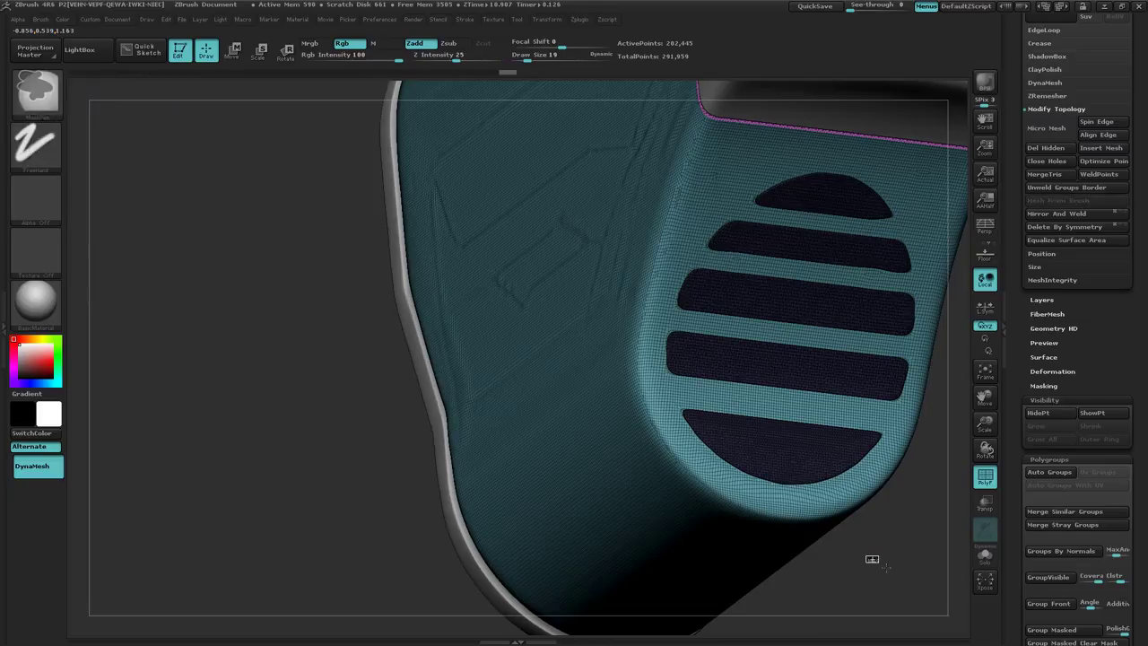
ctrl+drag(887, 567, 909, 582)
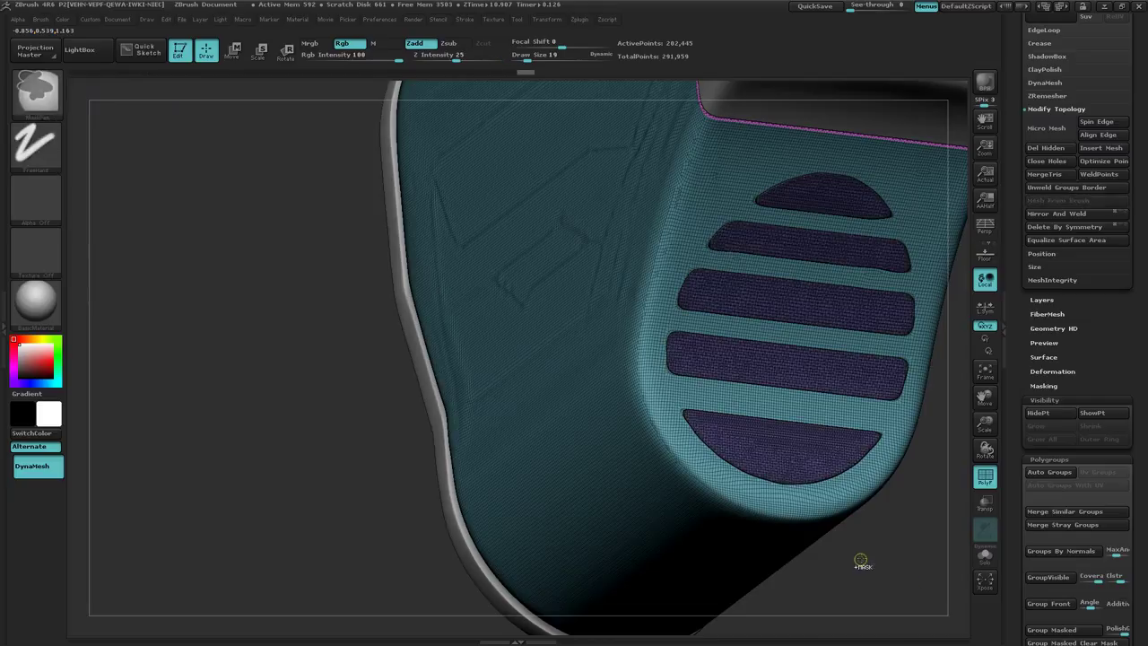
ctrl+right_drag(861, 559, 761, 538)
right_drag(679, 413, 732, 452)
drag(732, 451, 677, 413)
mouse_move(677, 412)
right_down()
mouse_move(621, 400)
mouse_move(771, 396)
mouse_move(773, 426)
mouse_move(794, 444)
mouse_move(686, 445)
right_up()
Choose the InsertCylinder brush and centre the rangefinder body in a side view.
key(b)
key(i)
key(c)
key(b)
key(i)
key(c)
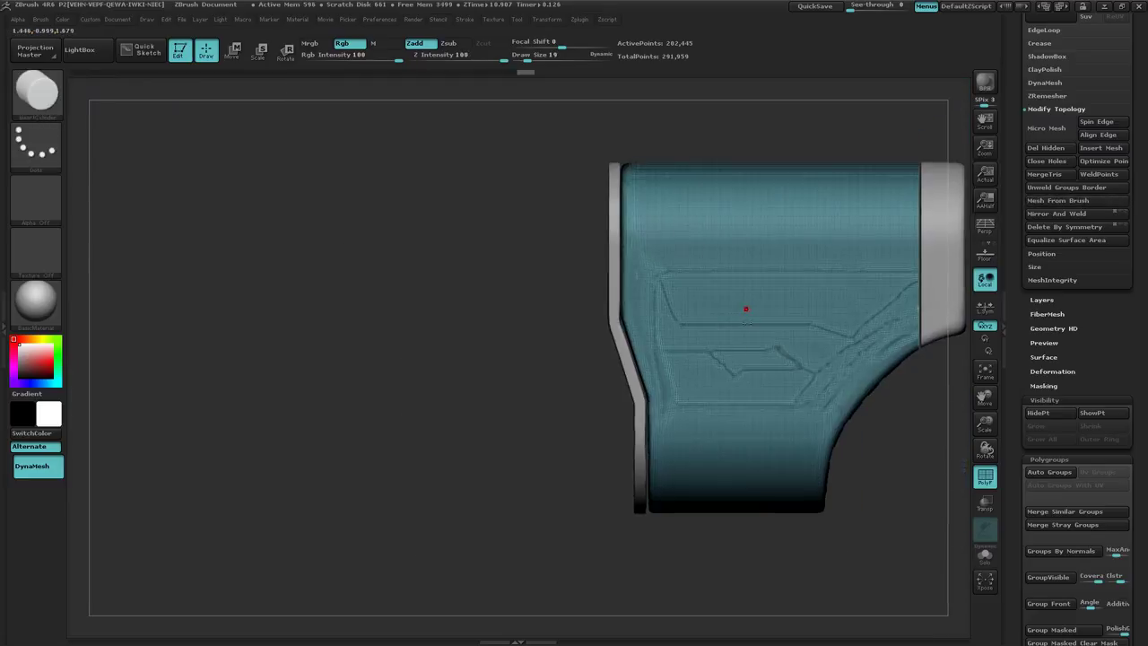
alt+drag(744, 345, 553, 345)
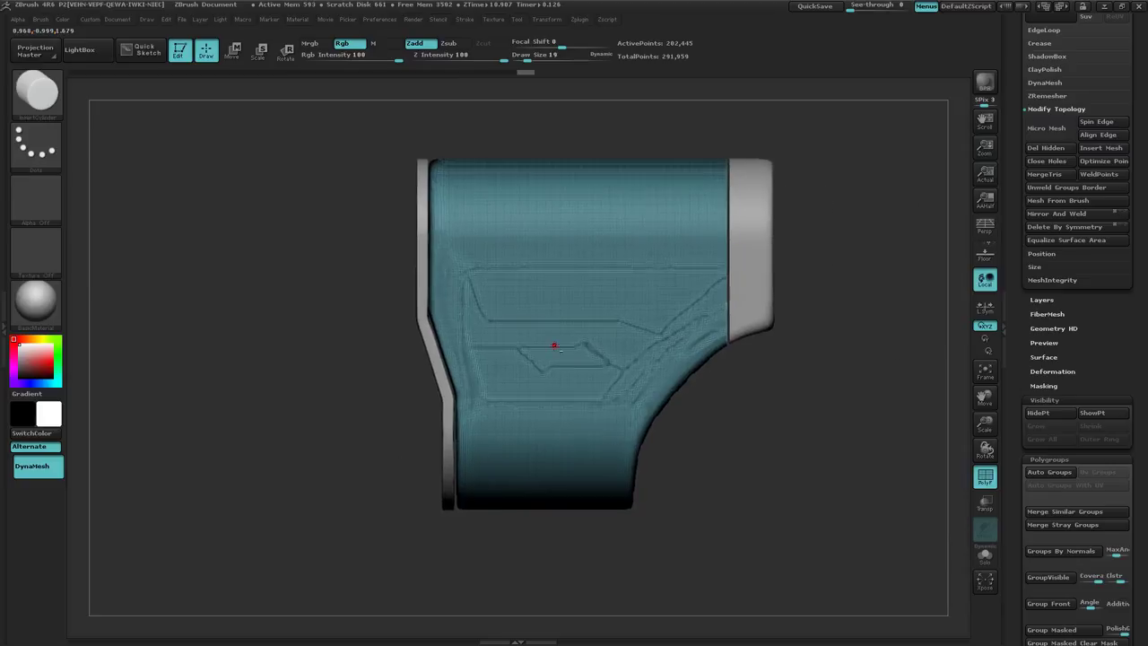
Switch to the countdown timer window to check the remaining time, and minimize it.
key(alt+Tab)
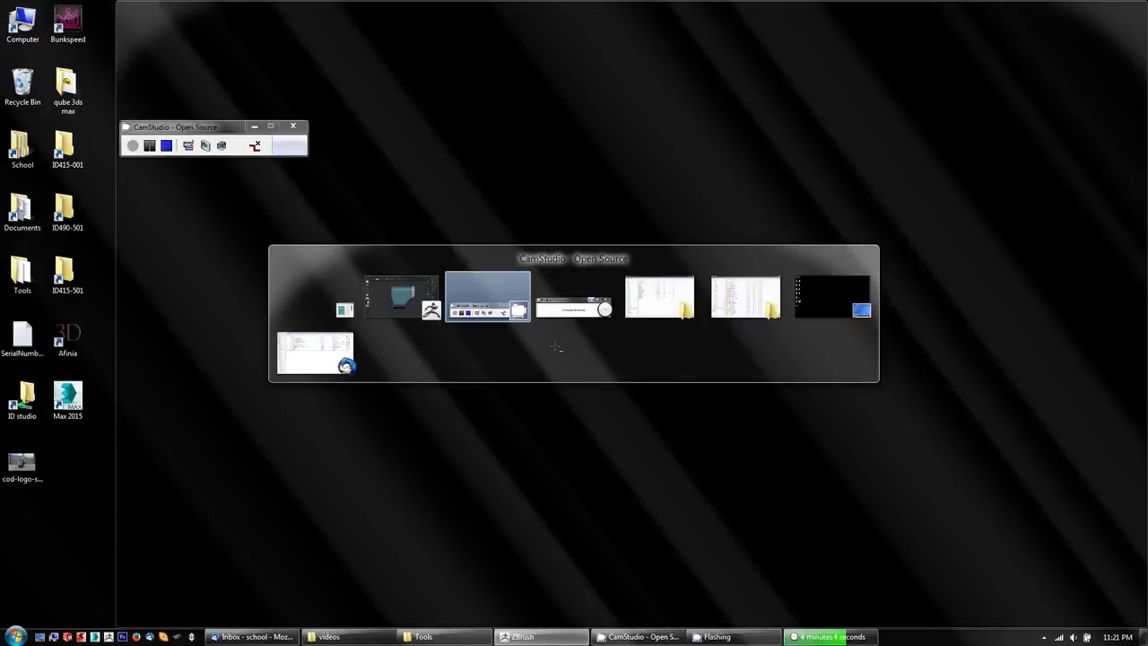
key(alt+Tab)
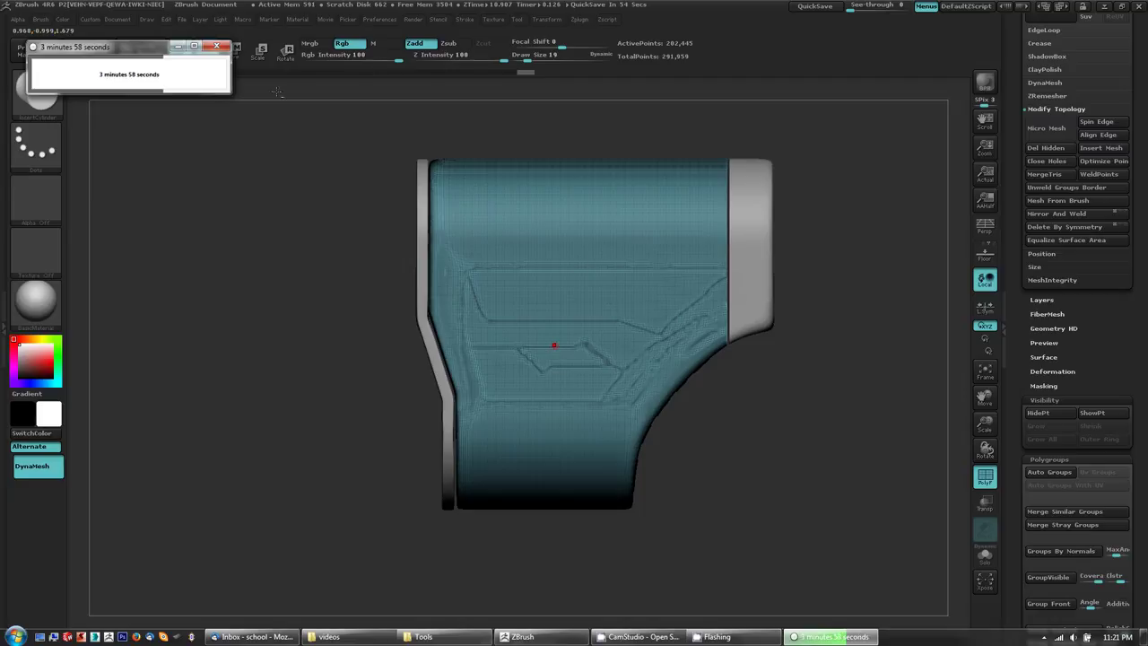
click(178, 50)
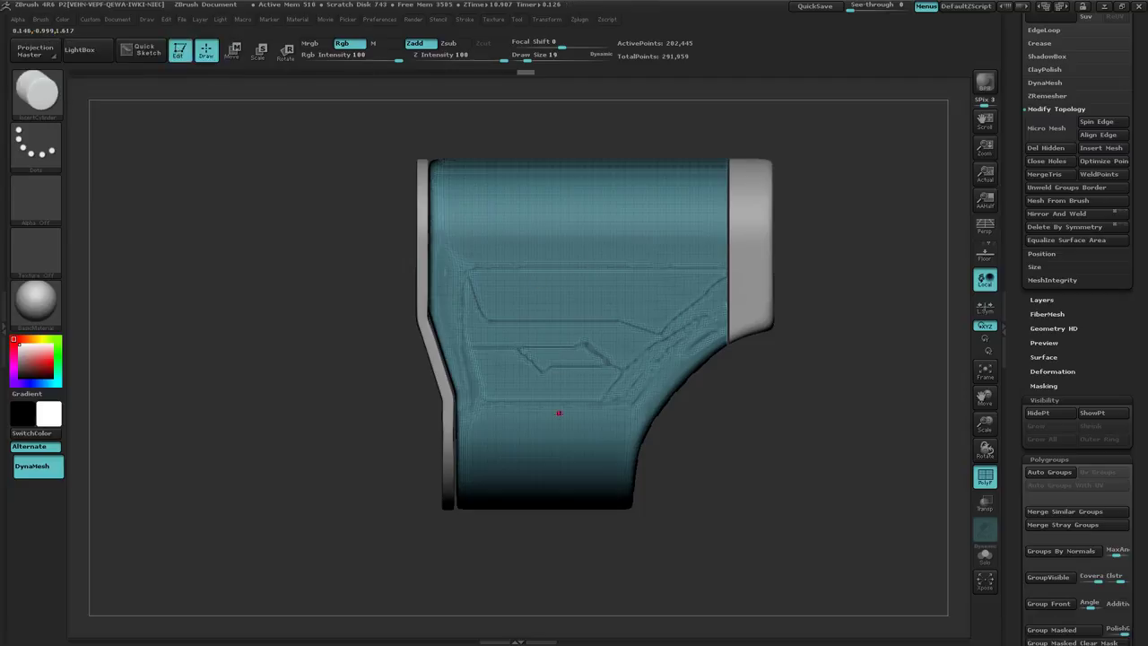
Turn off the polyframe display on the rangefinder body.
key(shift)
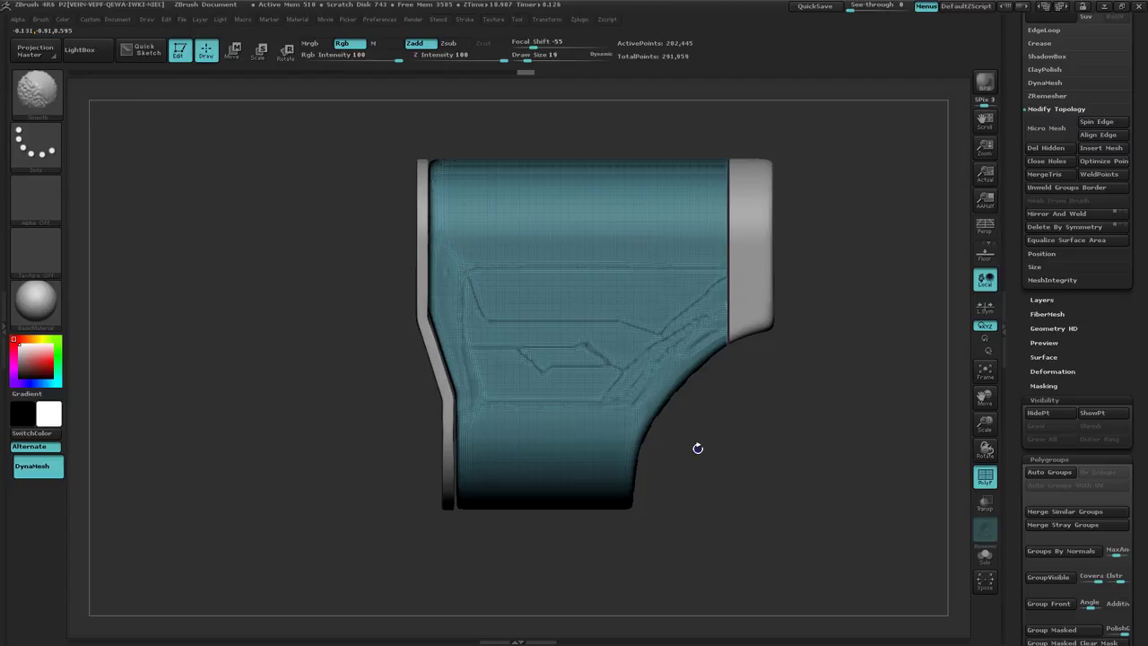
key(shift+f)
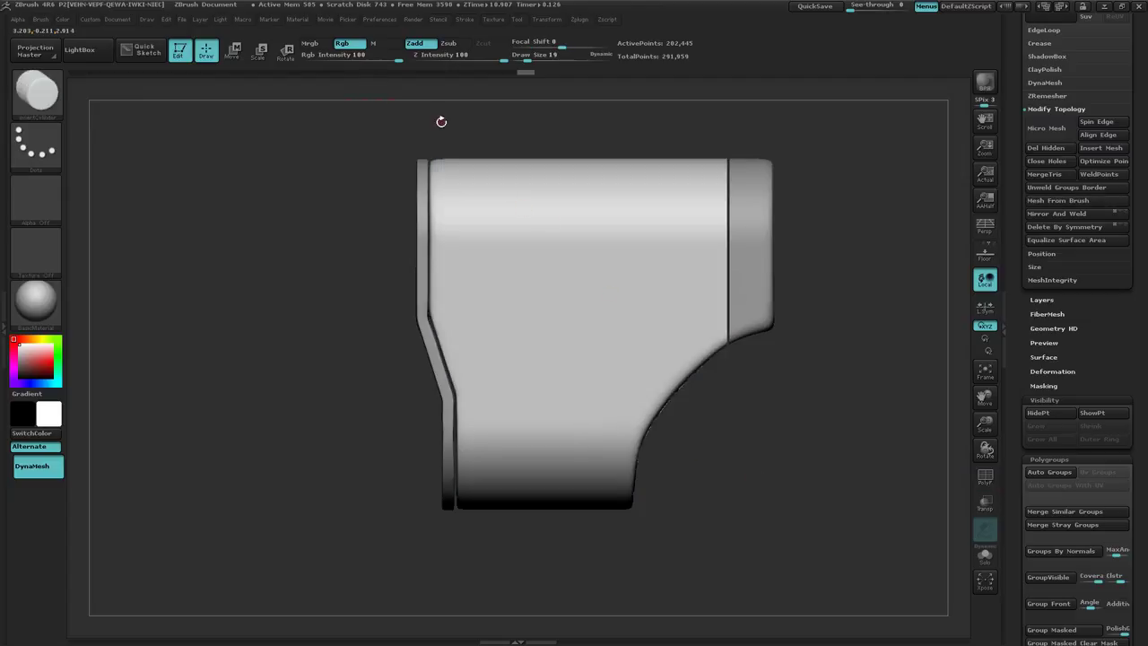
Choose MaskCurve as the masking brush for the rangefinder body.
key(b)
key(s)
key(t)
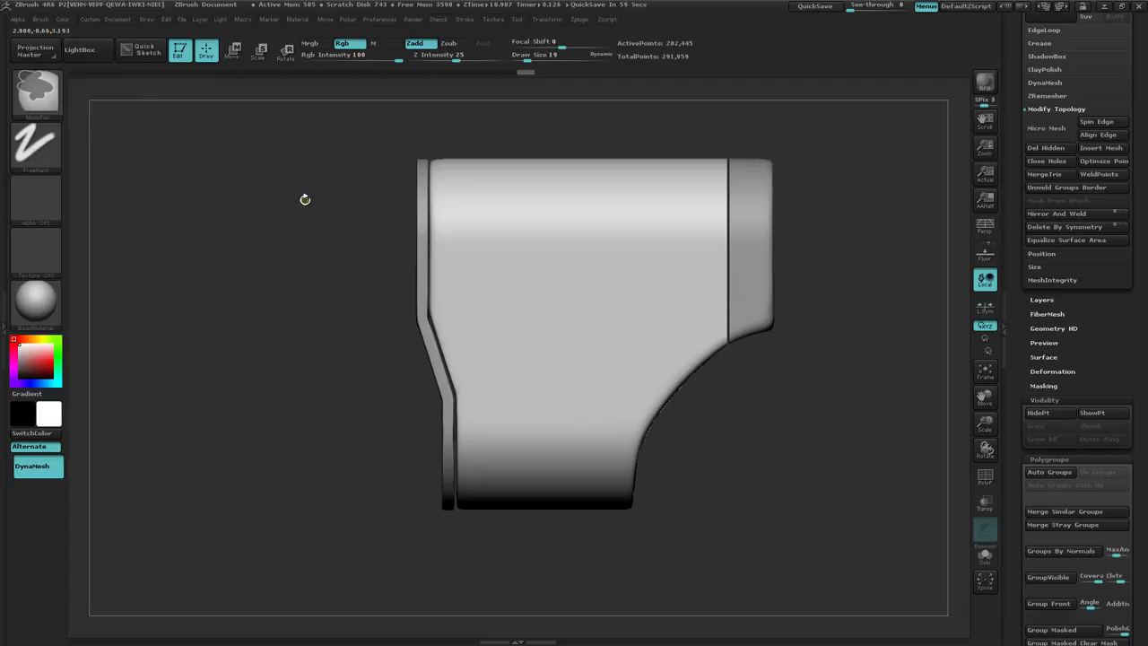
click(39, 83)
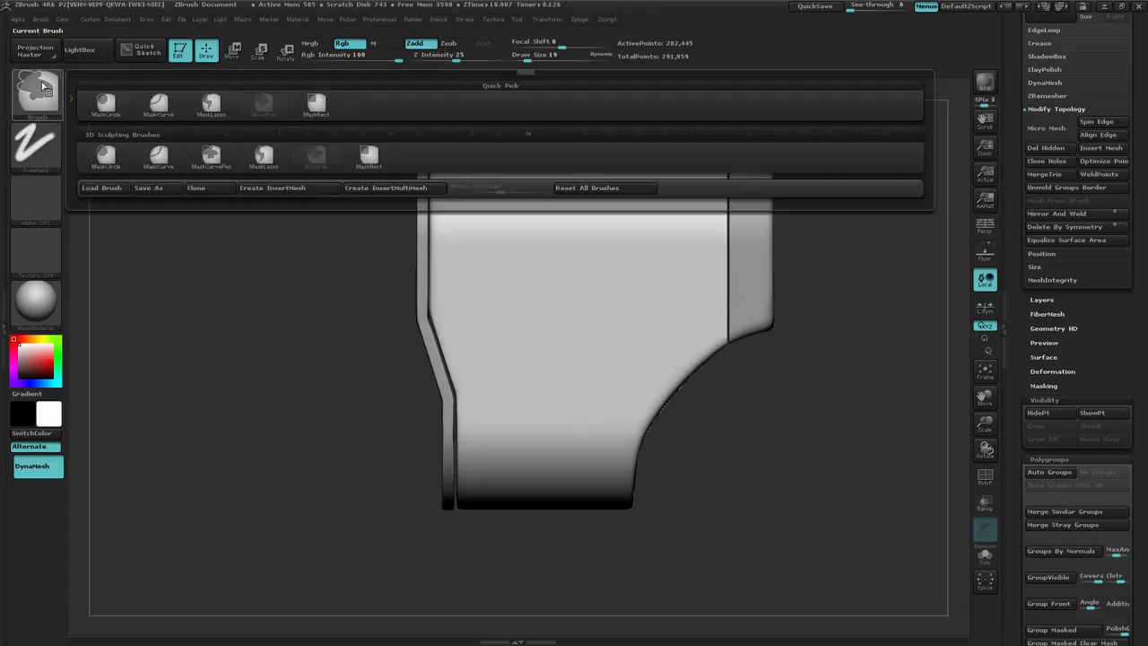
click(159, 109)
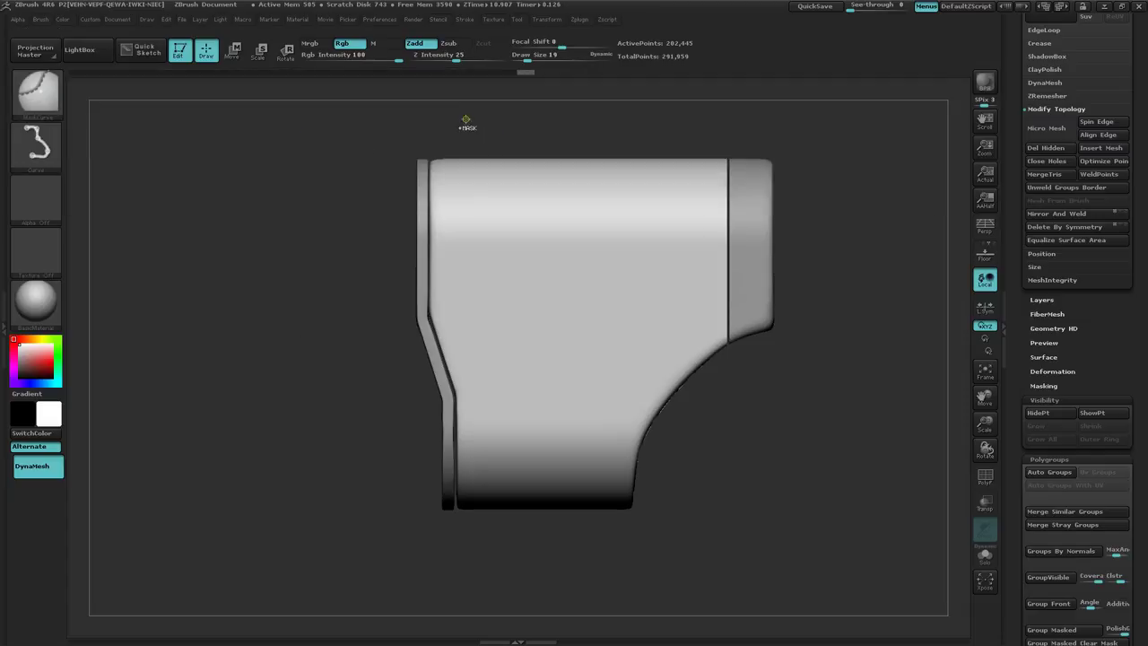
drag(464, 116, 461, 313)
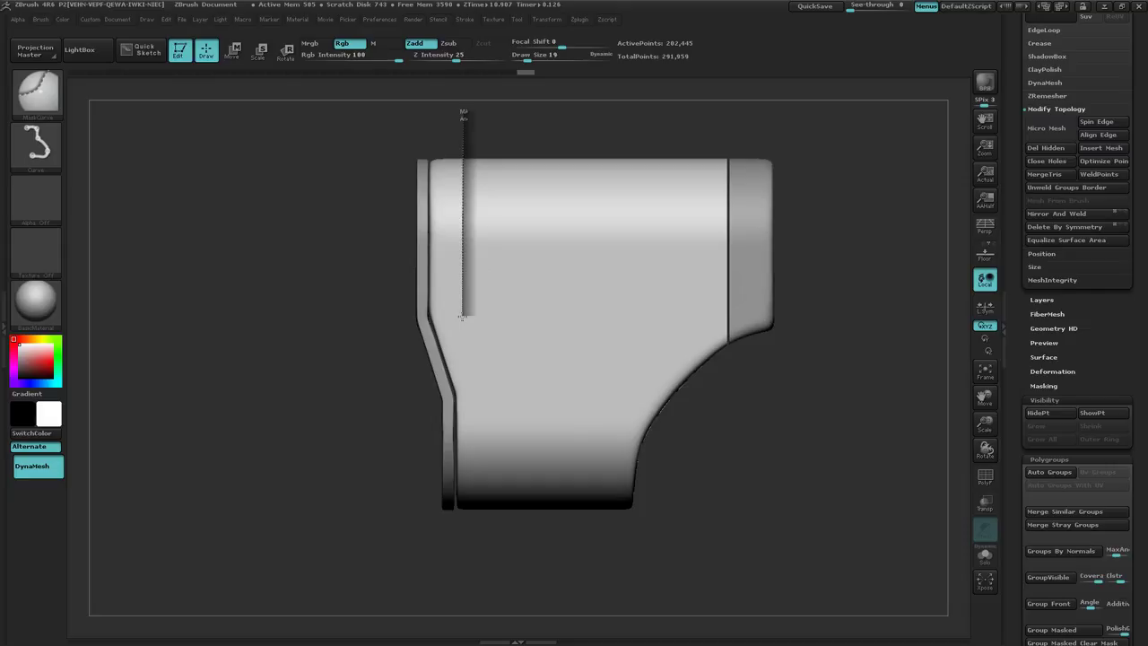
drag(462, 316, 473, 341)
key(ctrl+z)
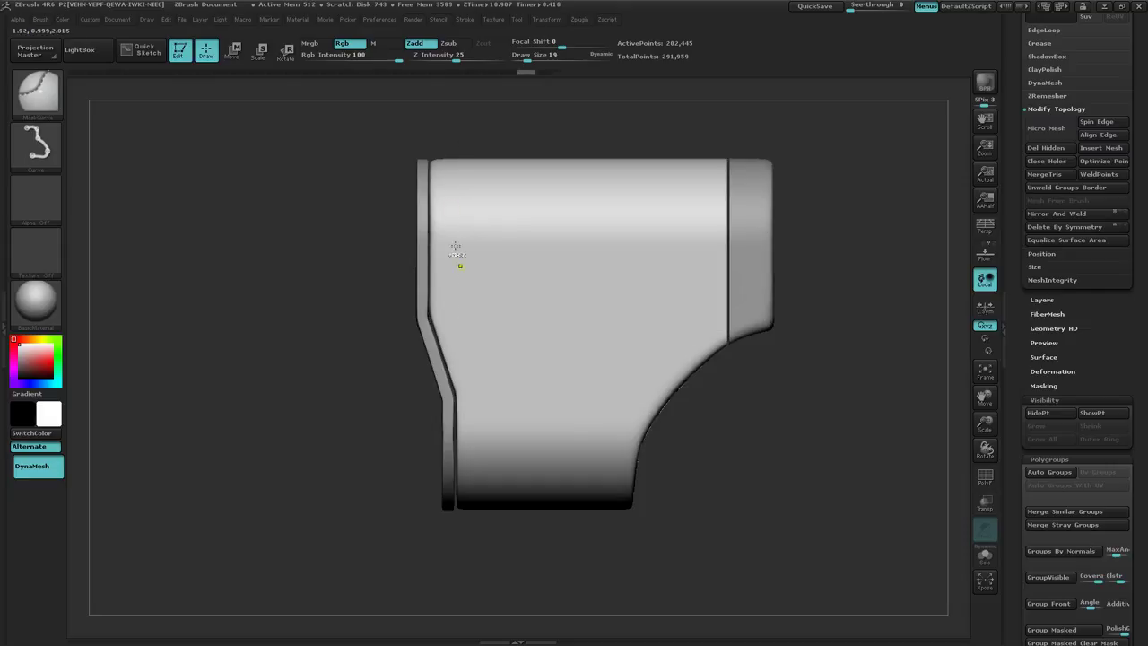
Mask the body behind a bent curve that follows its front contour, and unmask a straight strip beside the rear seam.
drag(462, 119, 462, 314)
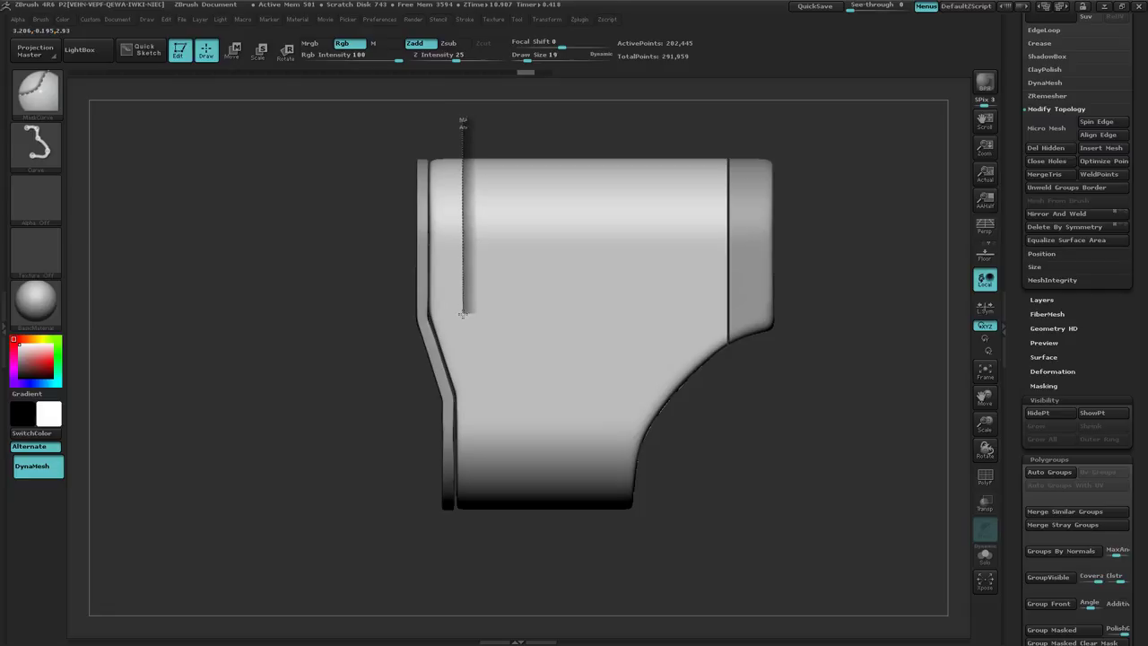
drag(462, 314, 487, 387)
drag(495, 429, 489, 566)
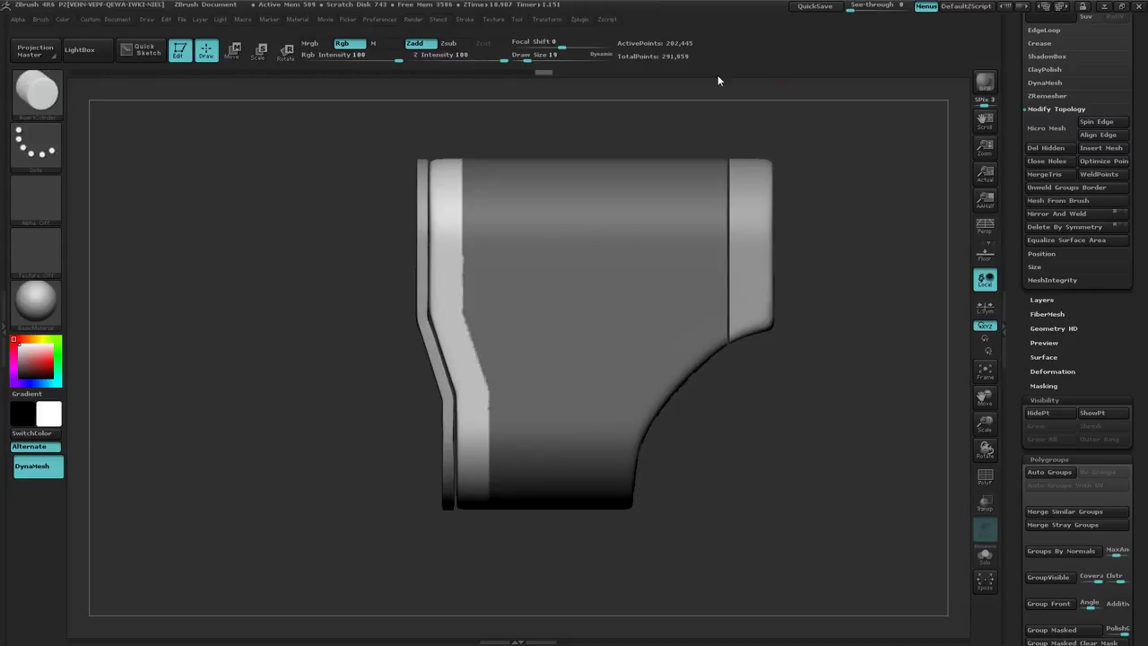
drag(692, 109, 693, 425)
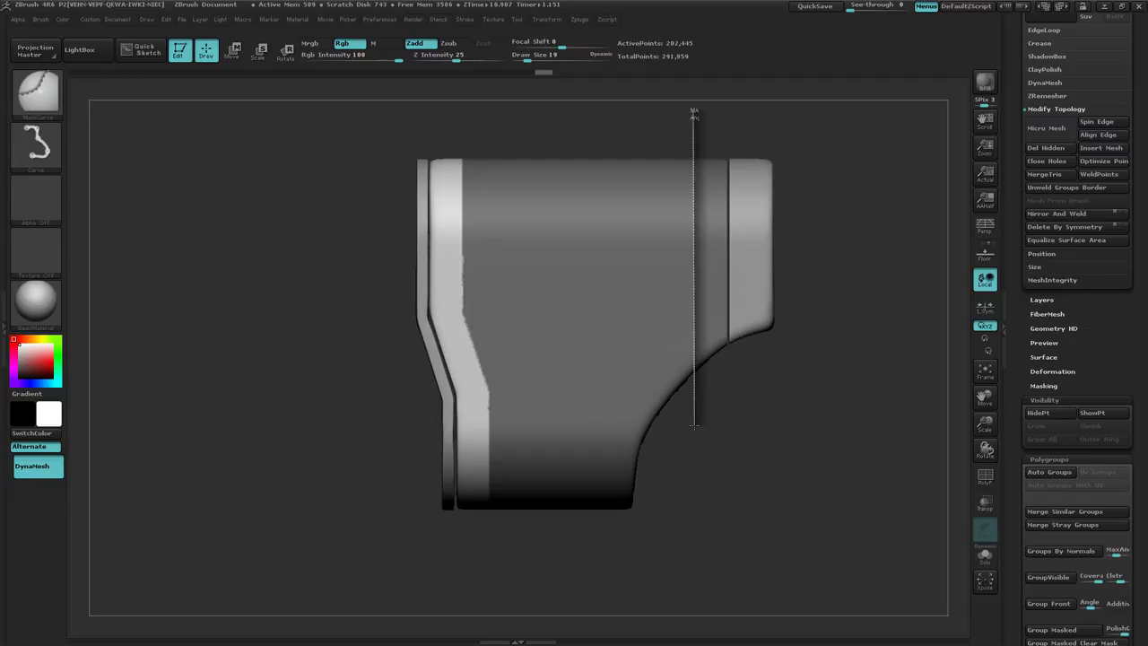
drag(694, 425, 693, 425)
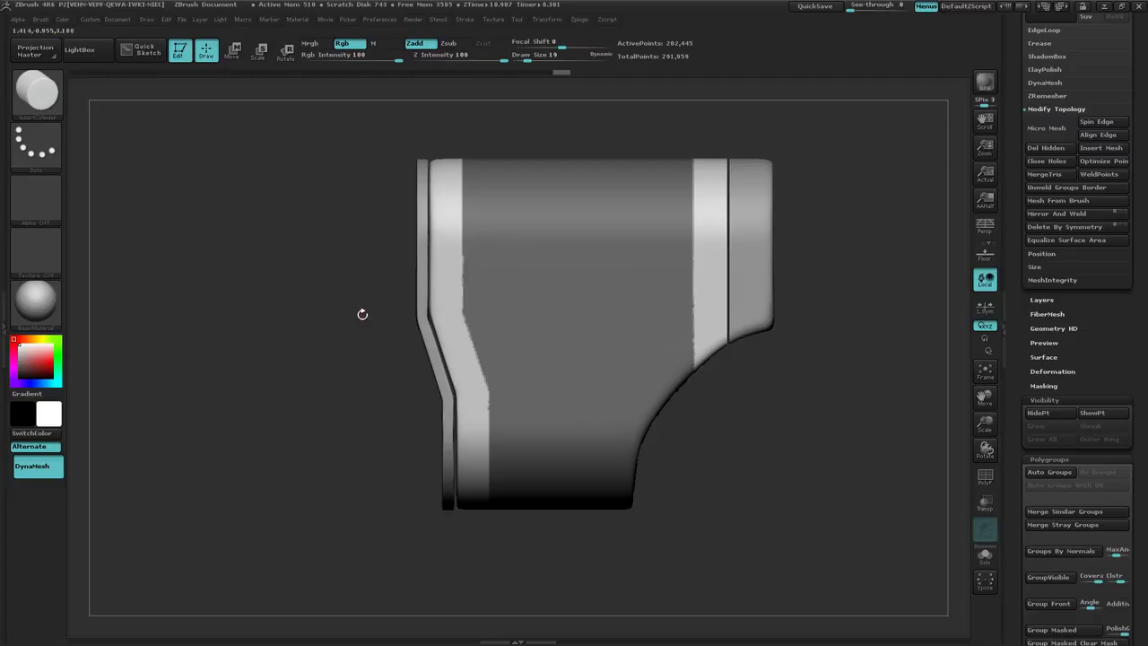
Unmask a strip along the body's concave lower edge using a large circle from the MaskCircle brush.
mouse_move(849, 485)
ctrl+right_down()
mouse_move(789, 469)
mouse_move(830, 468)
mouse_move(797, 467)
mouse_move(625, 395)
ctrl+right_up()
ctrl+right_drag(703, 417, 689, 409)
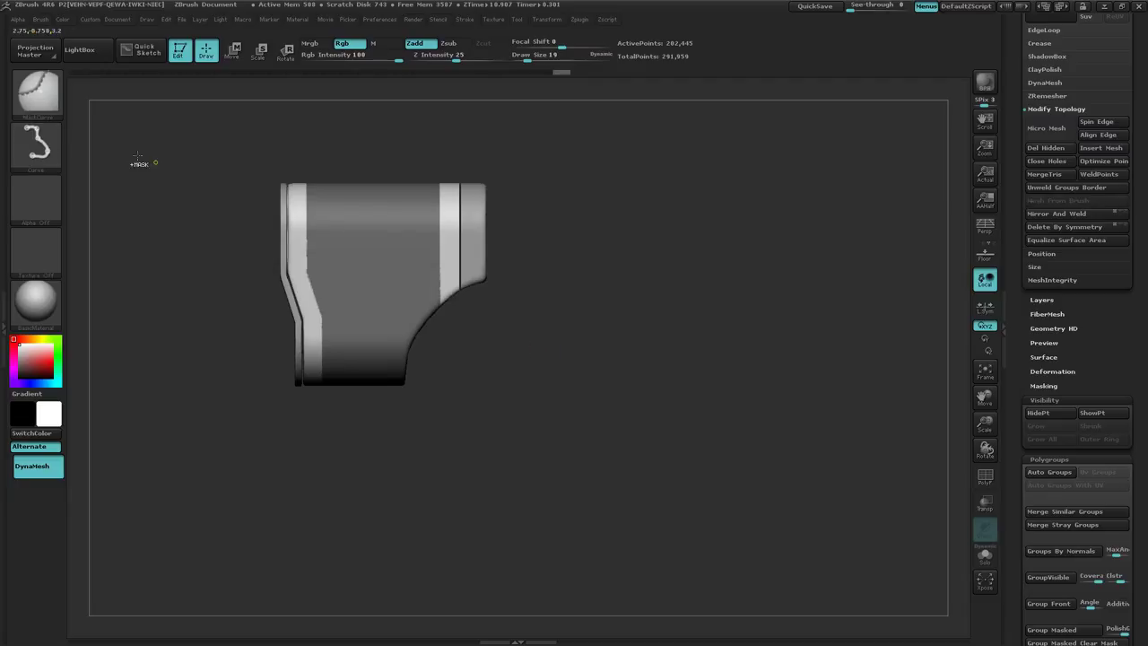
click(34, 89)
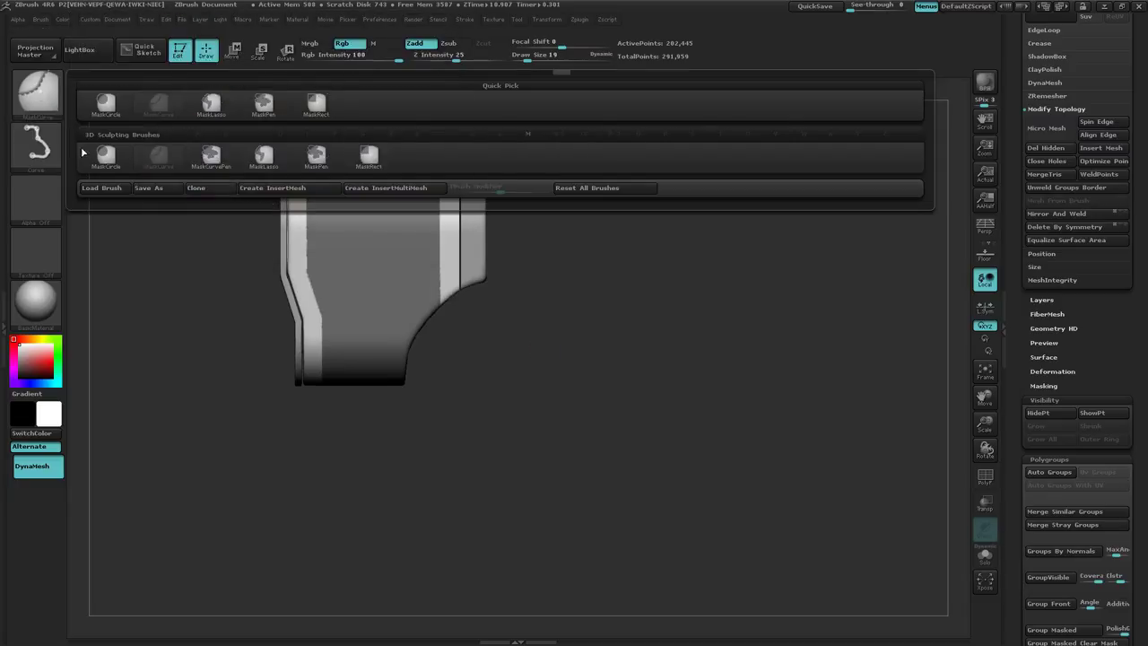
click(108, 159)
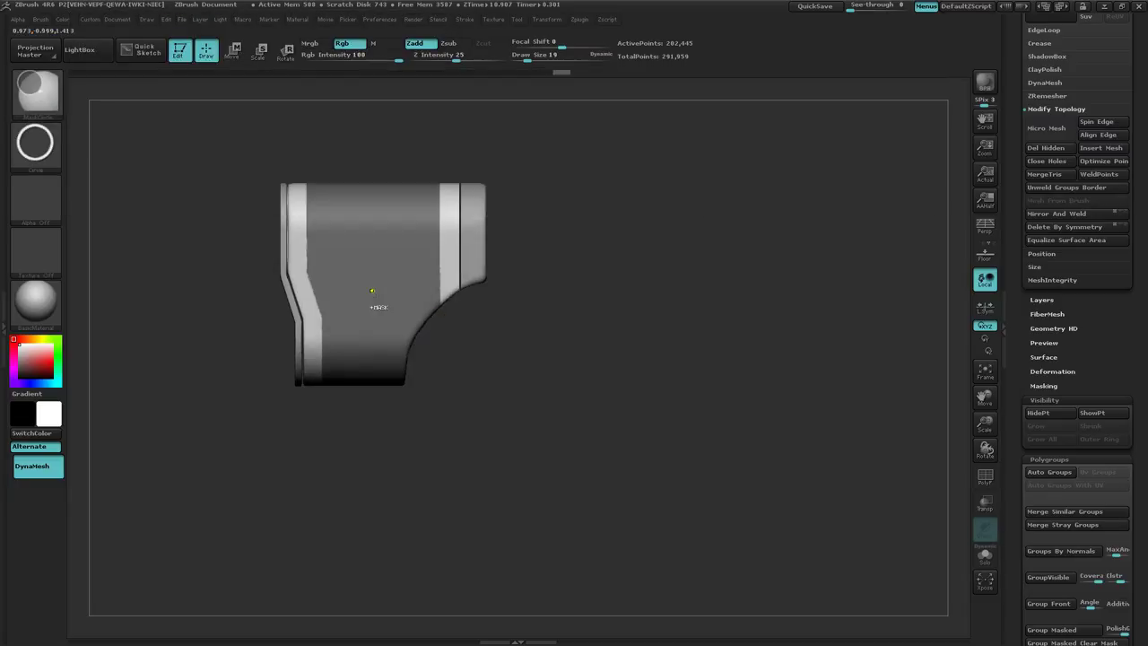
ctrl+drag(470, 360, 609, 420)
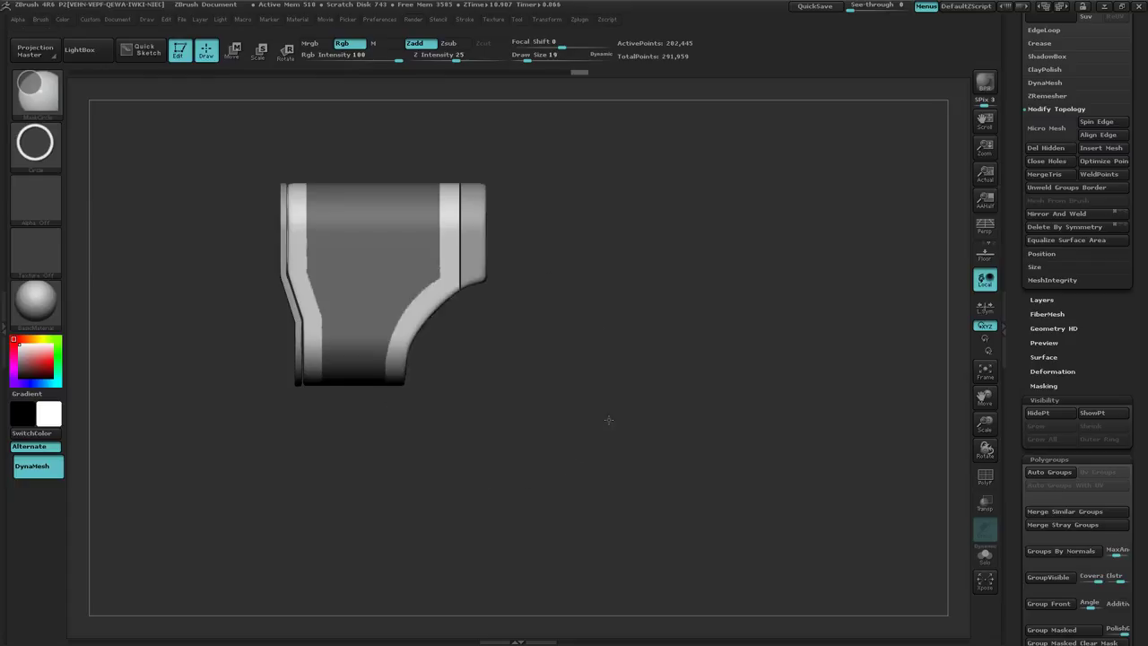
Switch to the MaskPen brush and straighten the ragged mask edge along the strip beside the rear seam.
mouse_move(554, 374)
mouse_down()
mouse_move(541, 356)
mouse_move(556, 376)
mouse_up()
mouse_move(556, 376)
ctrl+right_down()
mouse_move(549, 336)
mouse_move(677, 323)
ctrl+right_up()
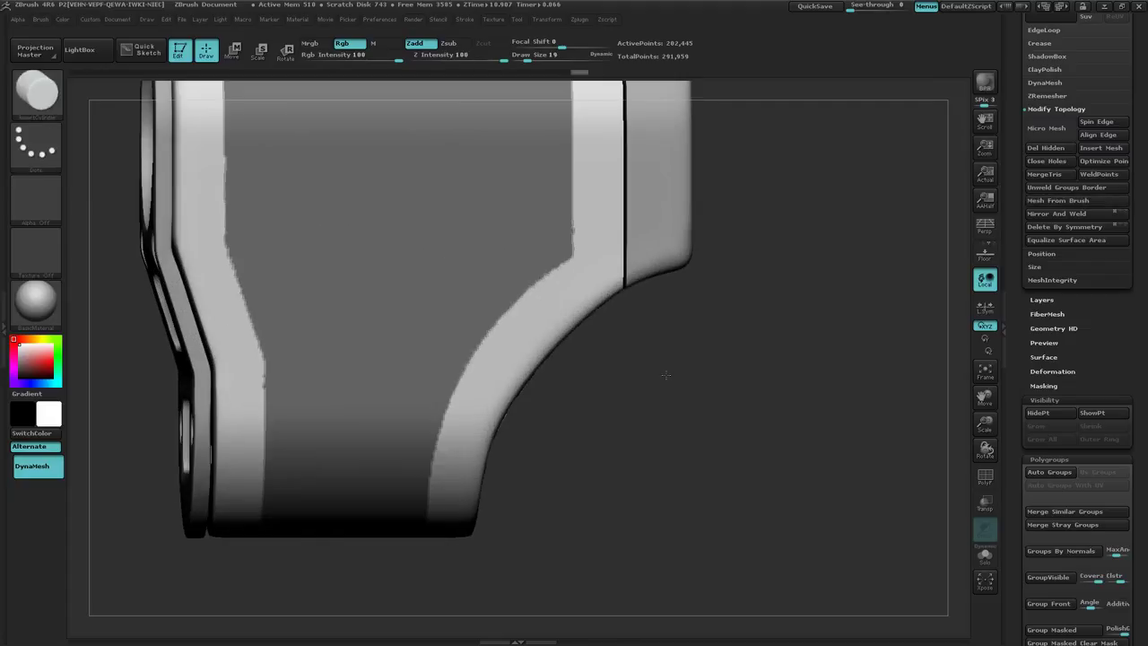
drag(667, 375, 641, 376)
alt+right_drag(621, 368, 605, 516)
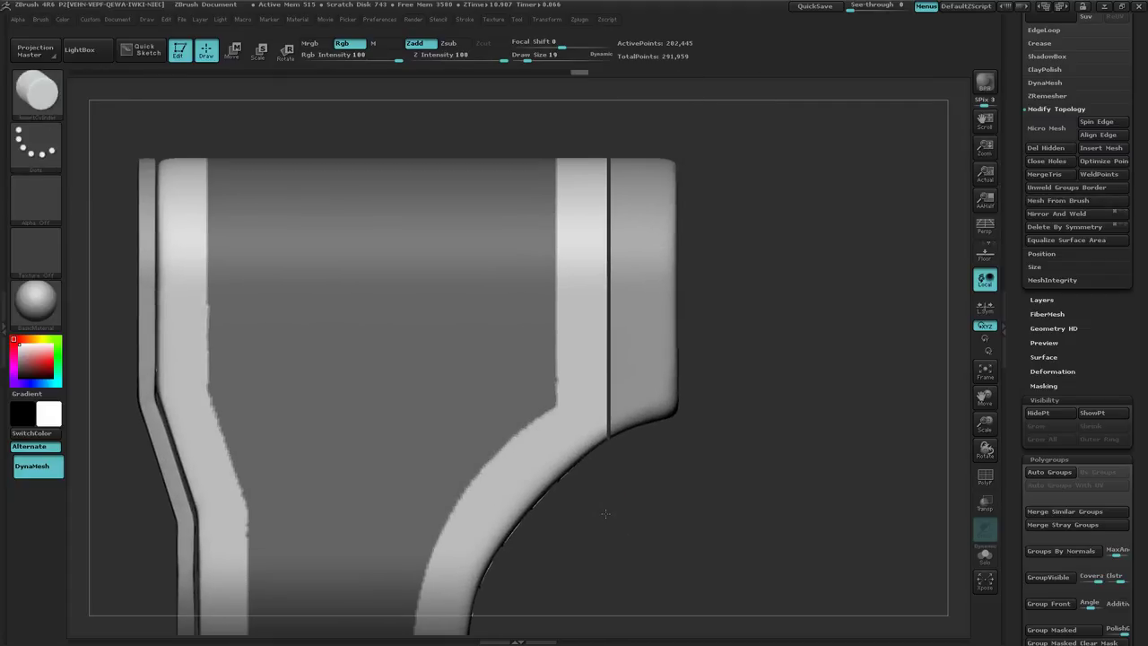
ctrl+click(36, 91)
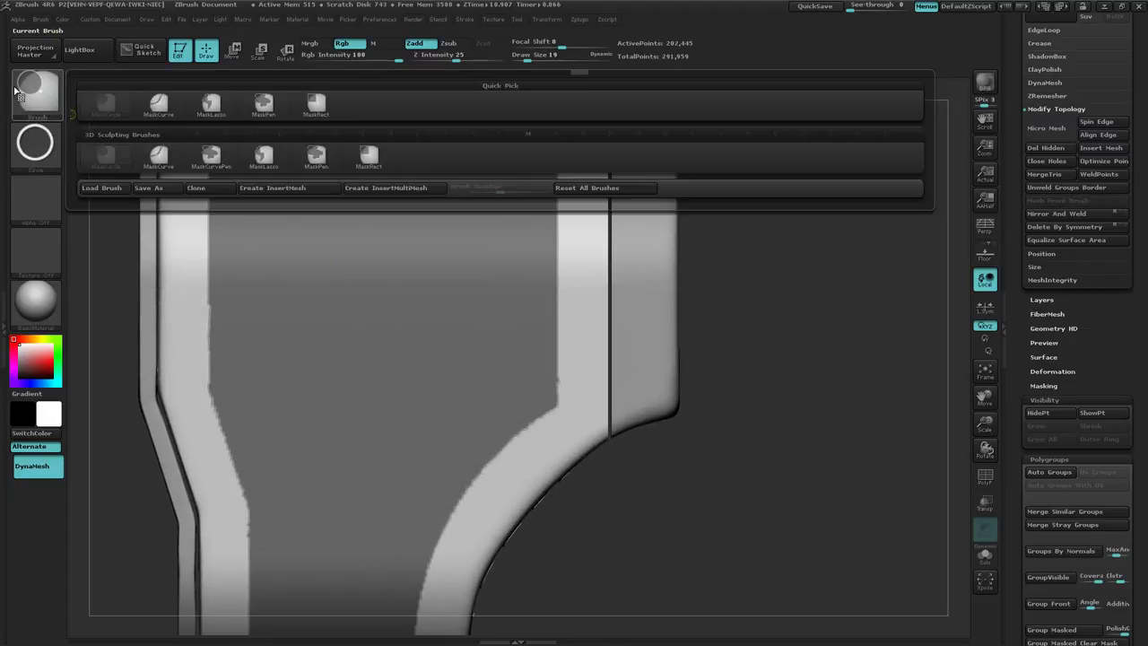
click(263, 104)
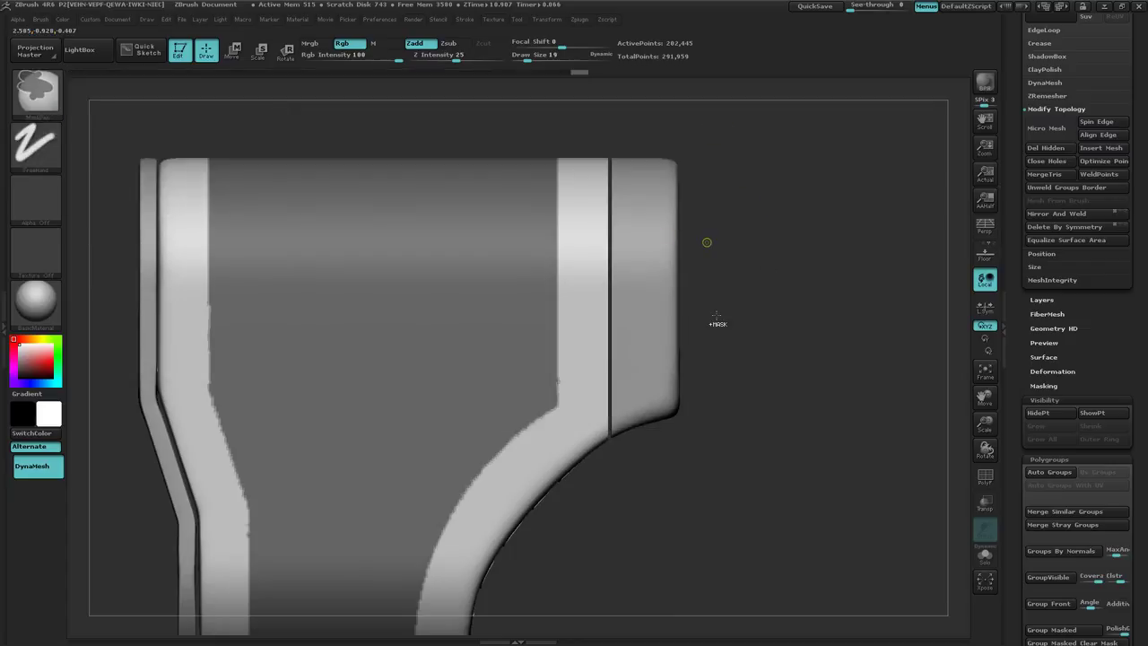
ctrl+drag(736, 324, 590, 411)
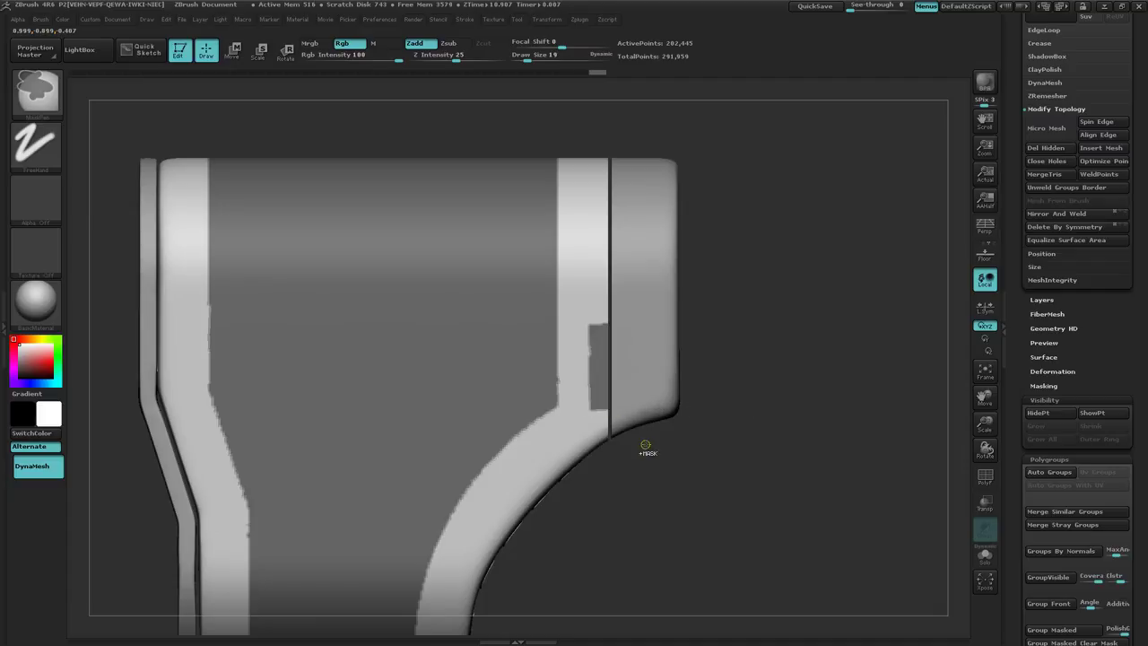
ctrl+right_drag(602, 448, 666, 442)
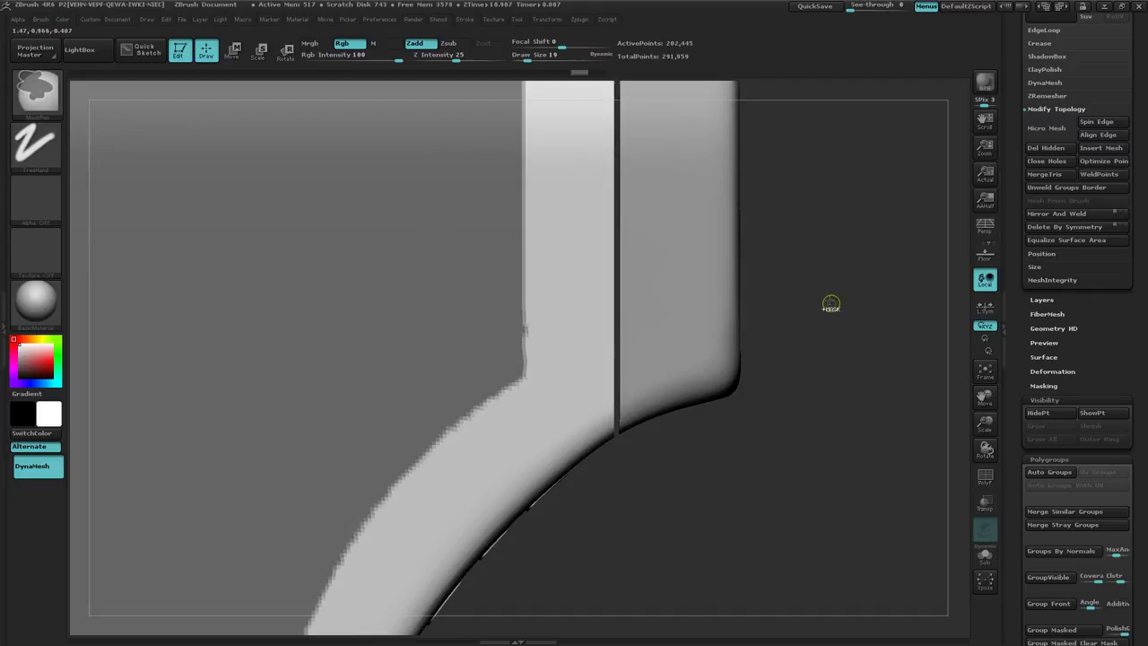
ctrl+drag(804, 303, 526, 337)
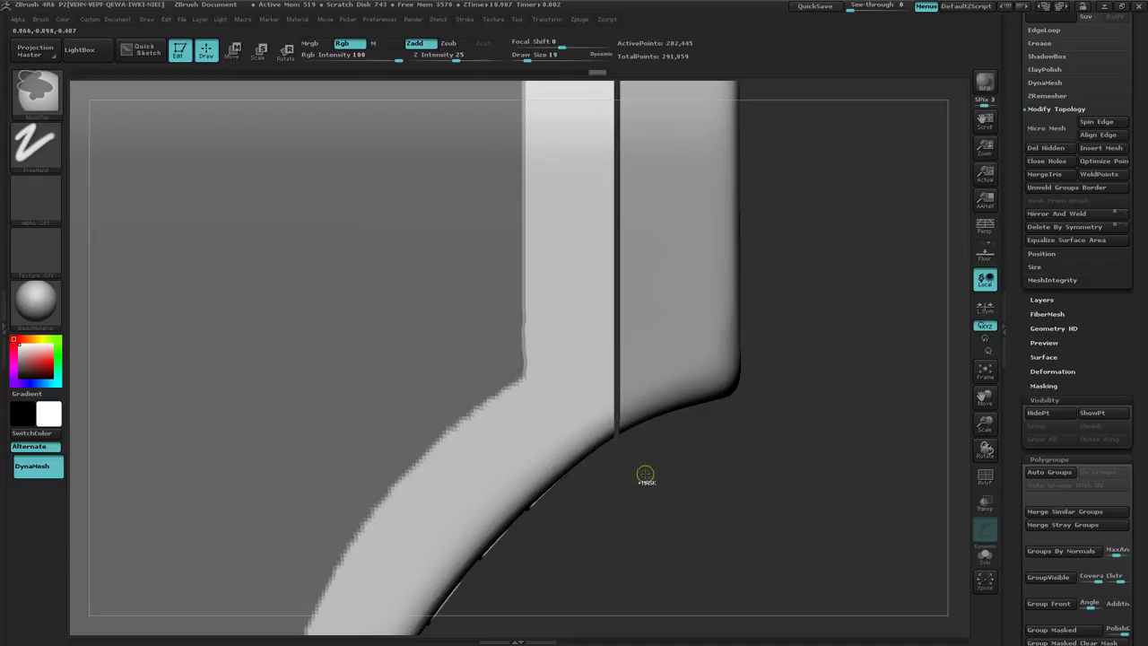
Straighten the upper part of the mask edge along the front strip with a rectangular unmask.
key(f)
ctrl+right_drag(316, 374, 442, 349)
ctrl+drag(187, 100, 351, 460)
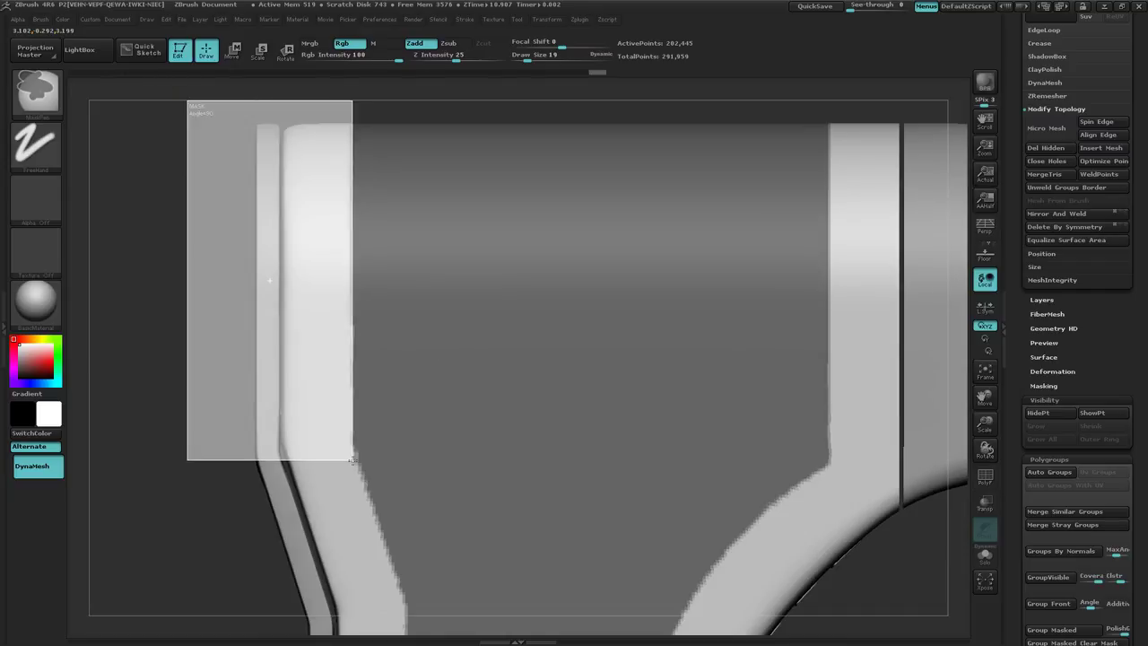
ctrl+drag(352, 460, 353, 460)
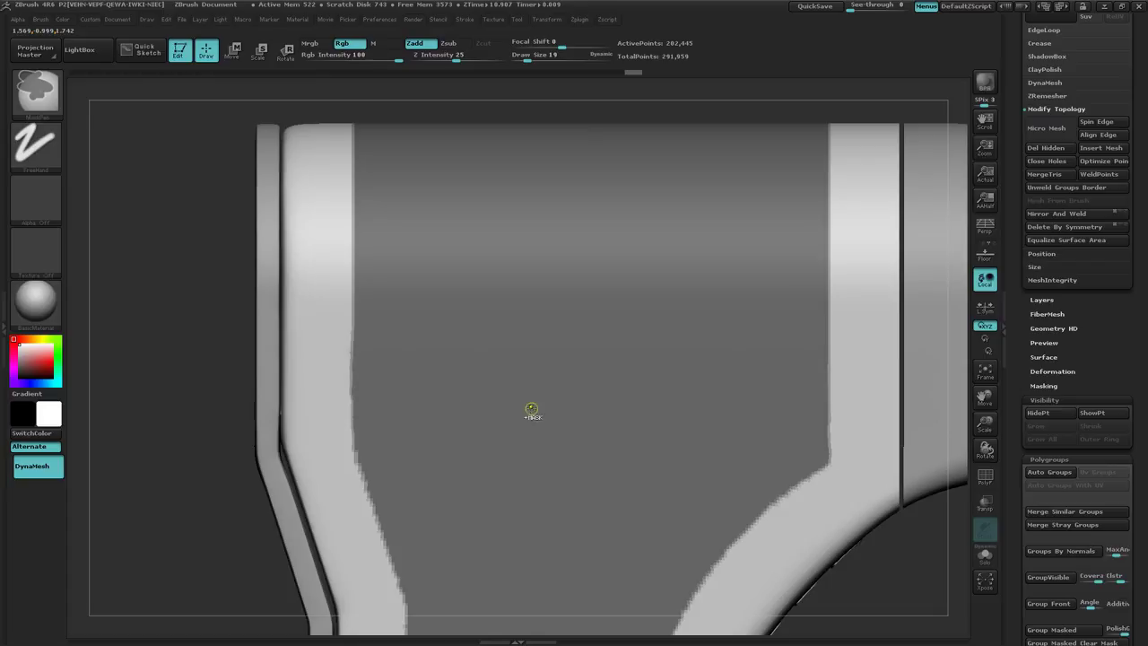
Straighten the lower part of the front strip's mask edge, just below the slanted section.
ctrl+right_drag(546, 413, 485, 423)
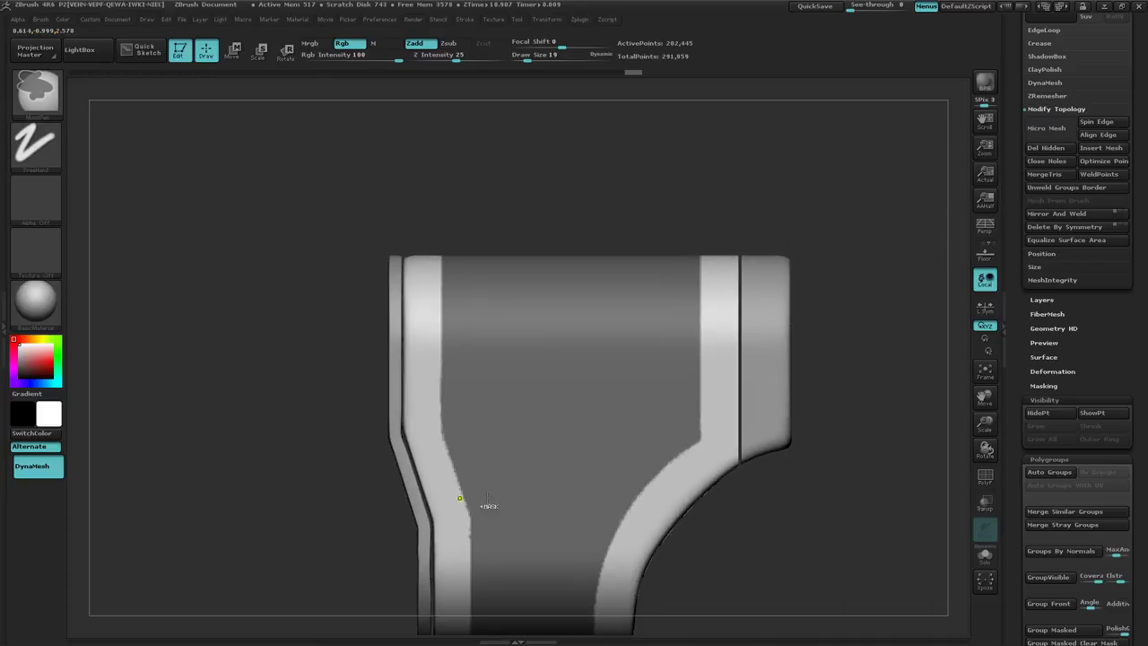
alt+right_drag(541, 508, 662, 264)
ctrl+drag(205, 326, 403, 371)
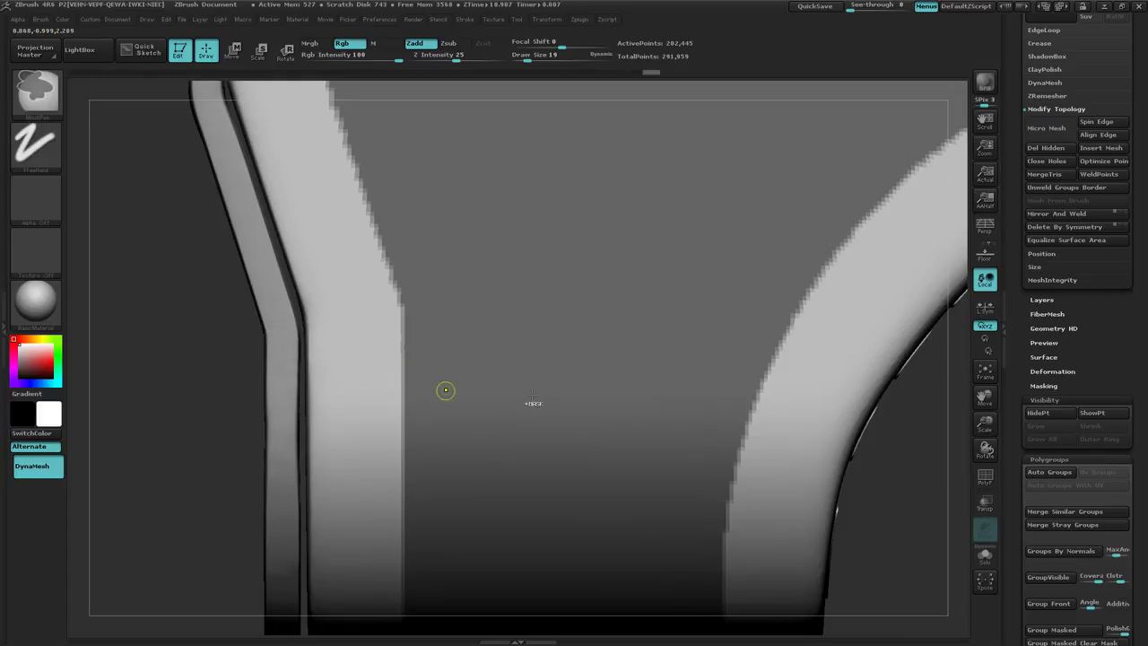
Examine the mask edges on the opposite side of the body, especially along the front strip's bend.
ctrl+right_drag(619, 399, 455, 356)
mouse_move(539, 265)
right_down()
mouse_move(555, 253)
mouse_move(580, 294)
right_up()
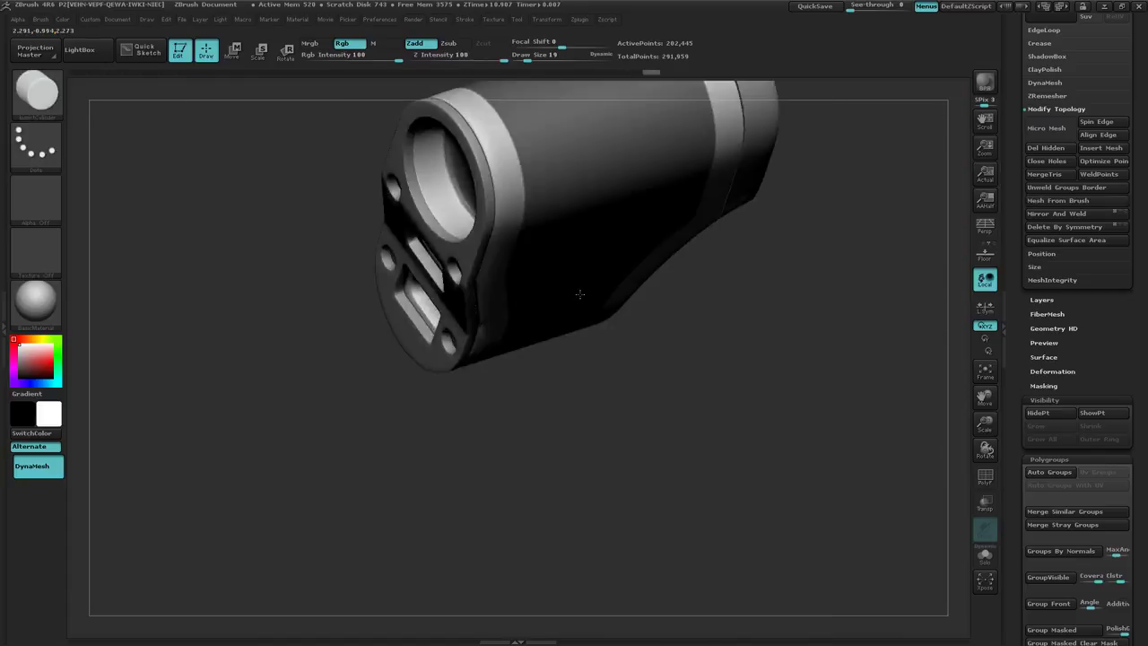
drag(579, 294, 689, 265)
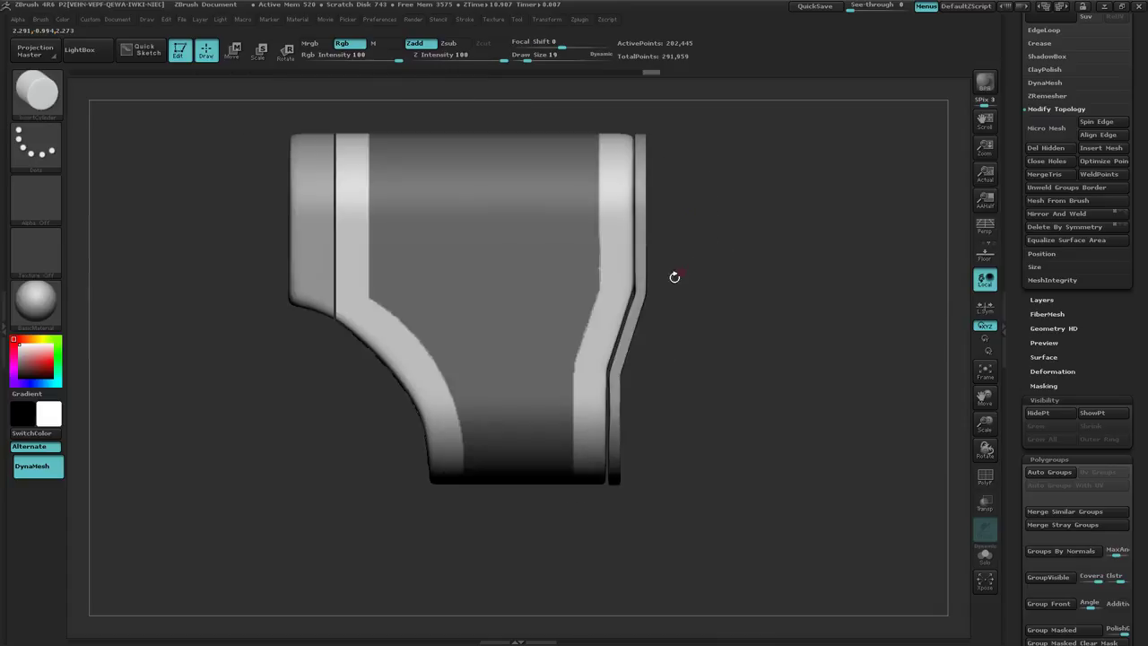
ctrl+right_drag(590, 301, 718, 280)
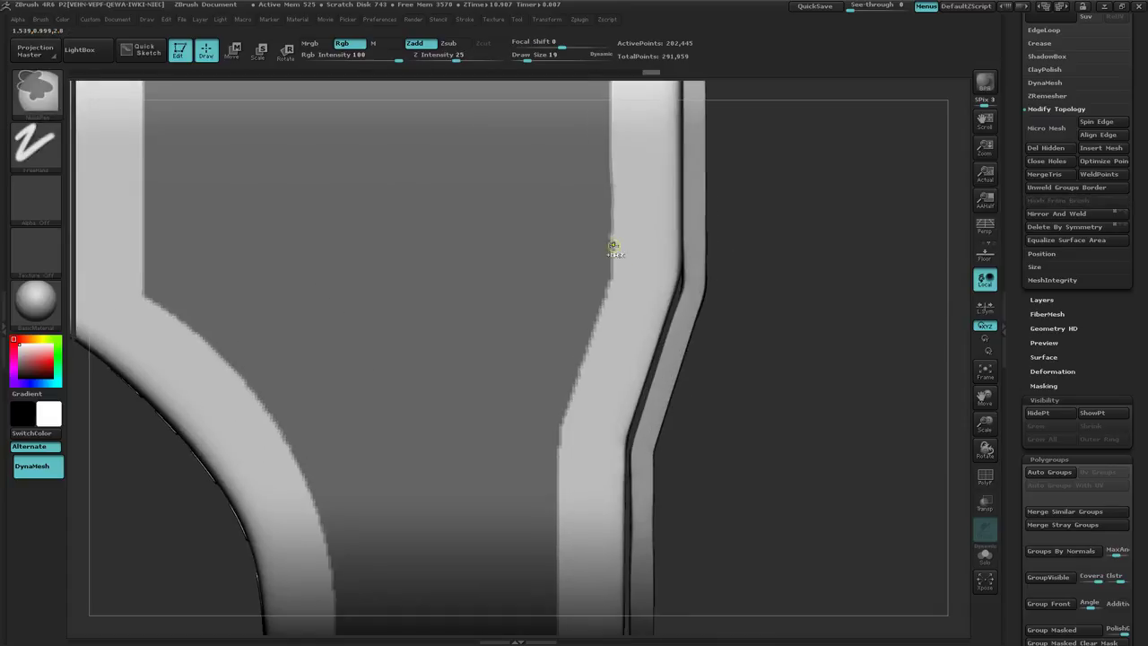
ctrl+right_drag(564, 237, 607, 248)
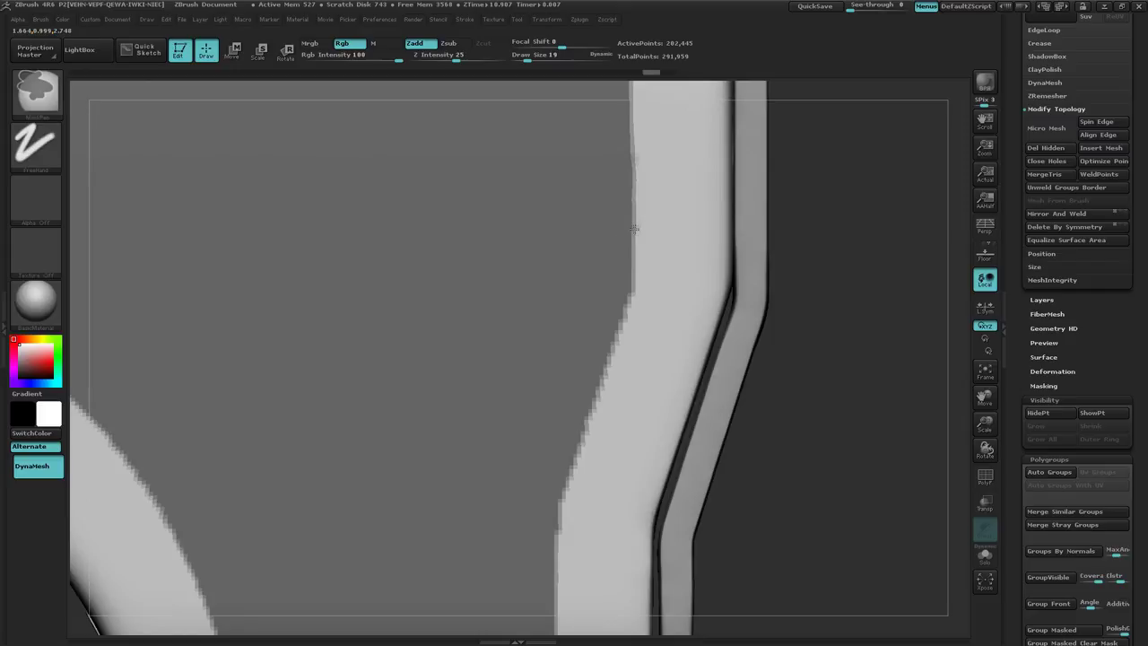
ctrl+right_drag(568, 238, 612, 230)
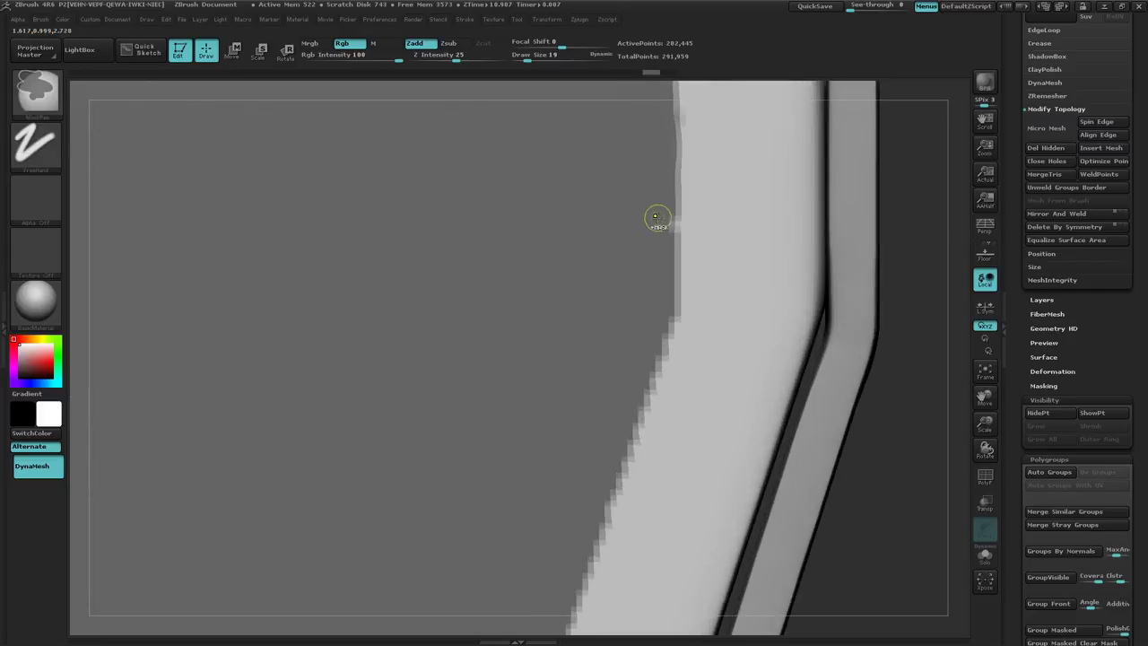
ctrl+right_drag(657, 303, 554, 304)
Try unmasking a narrow lengthwise strip through the body's middle from the underside view, and undo it after checking the top.
right_drag(835, 354, 663, 372)
drag(662, 371, 776, 257)
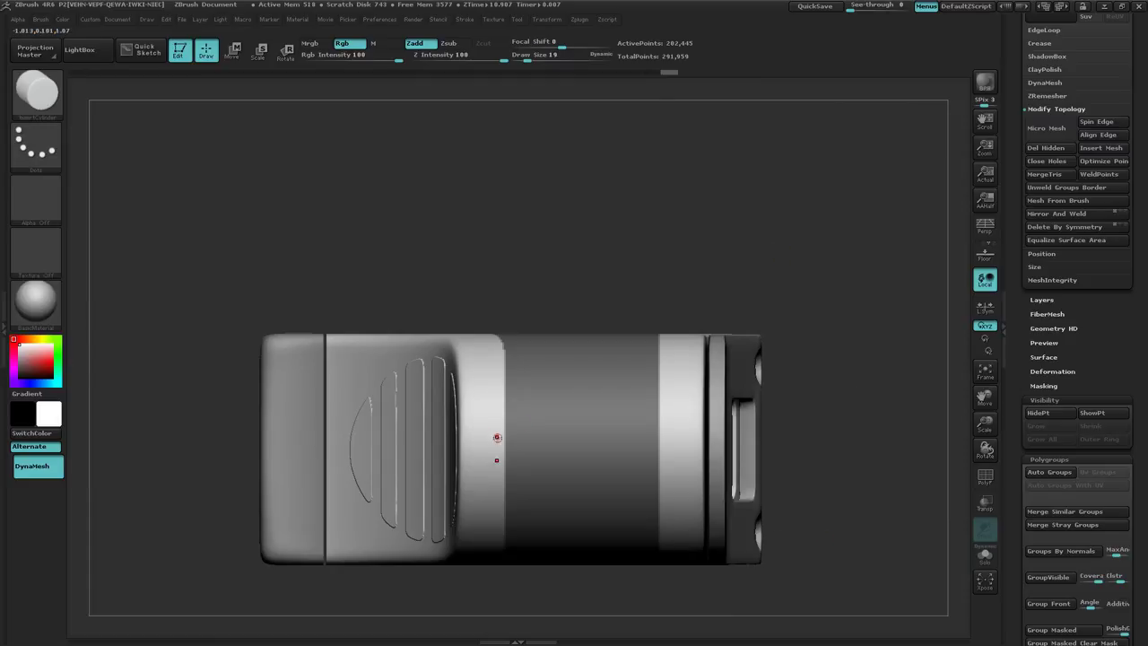
key(ctrl)
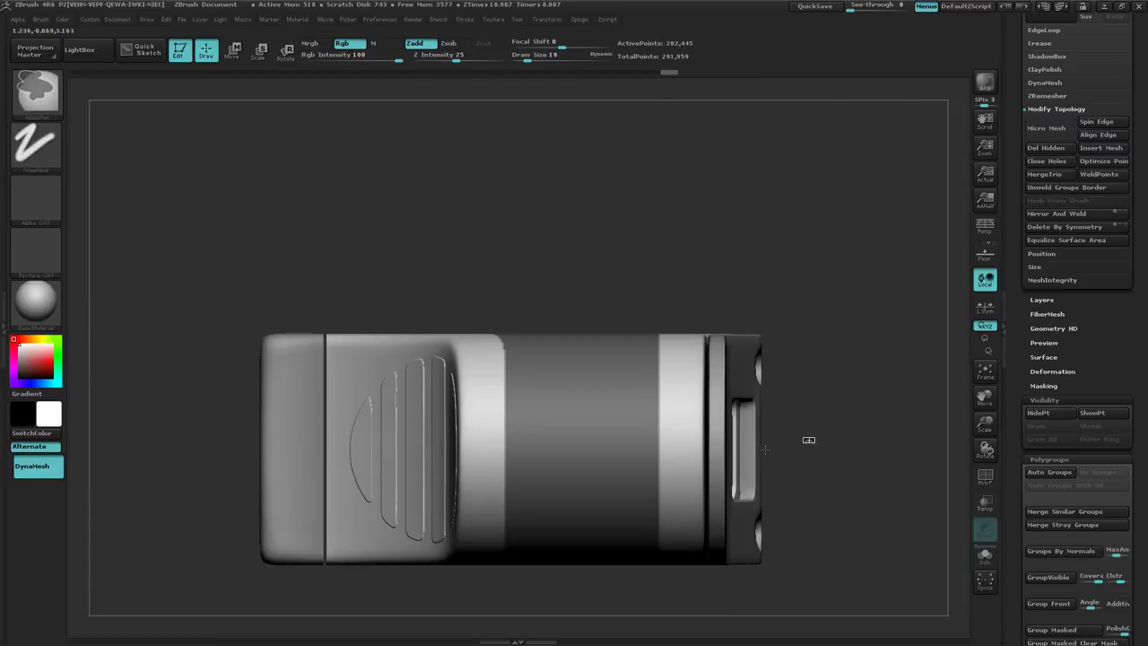
ctrl+drag(809, 434, 440, 462)
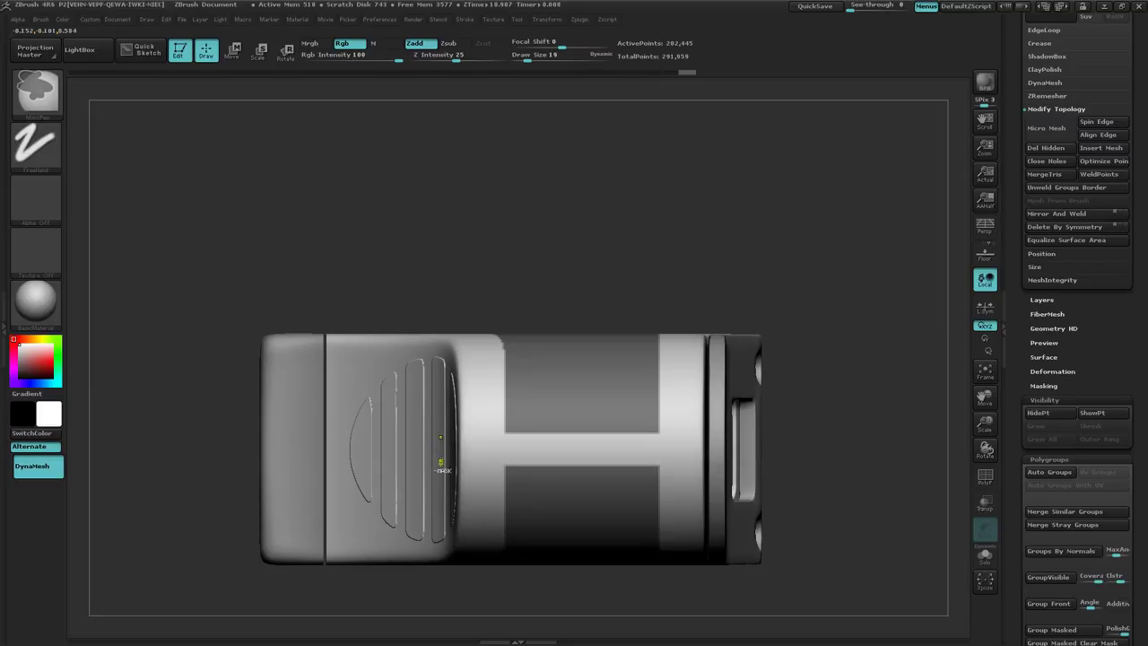
mouse_move(575, 425)
right_down()
mouse_move(516, 467)
mouse_move(603, 420)
mouse_move(663, 432)
mouse_move(729, 415)
right_up()
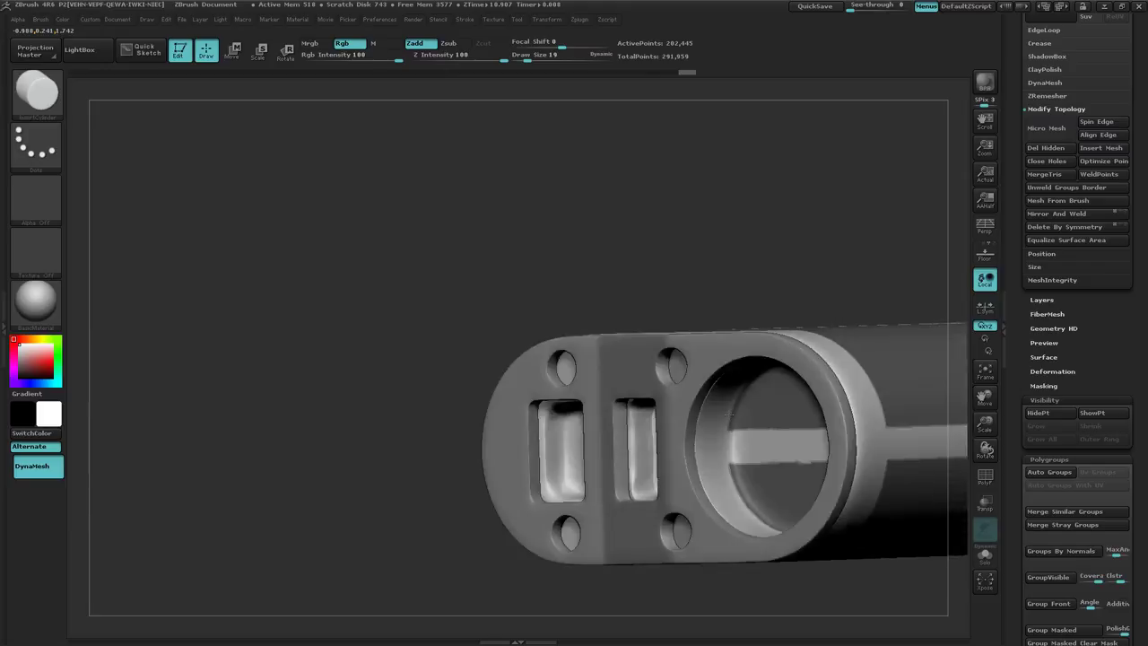
drag(728, 414, 685, 416)
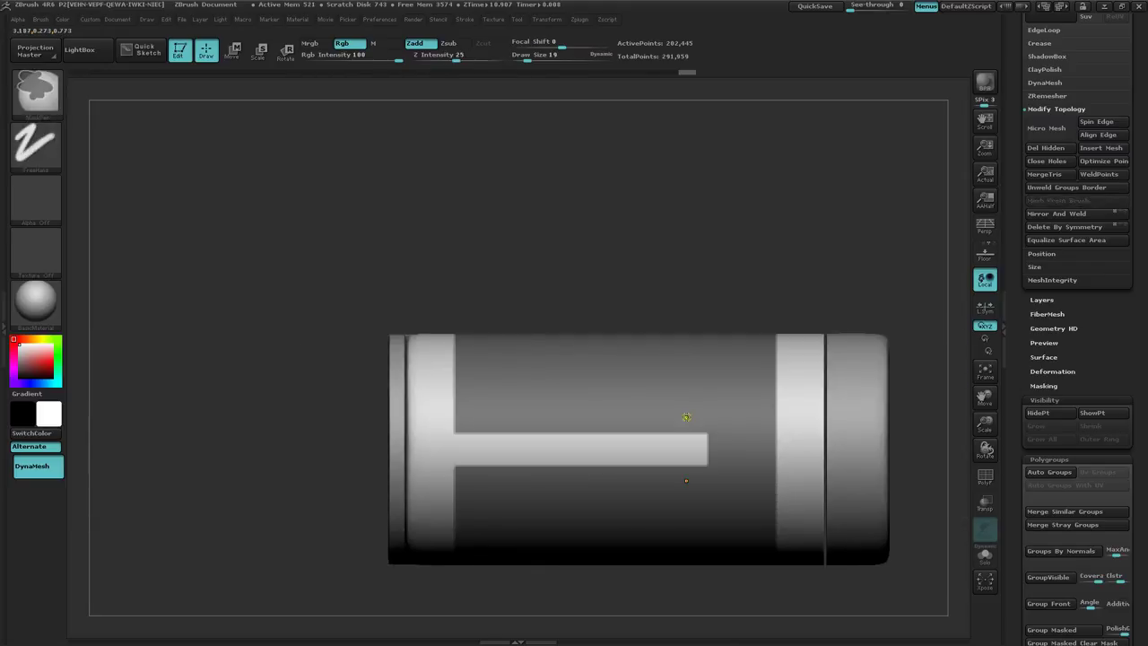
key(ctrl+z)
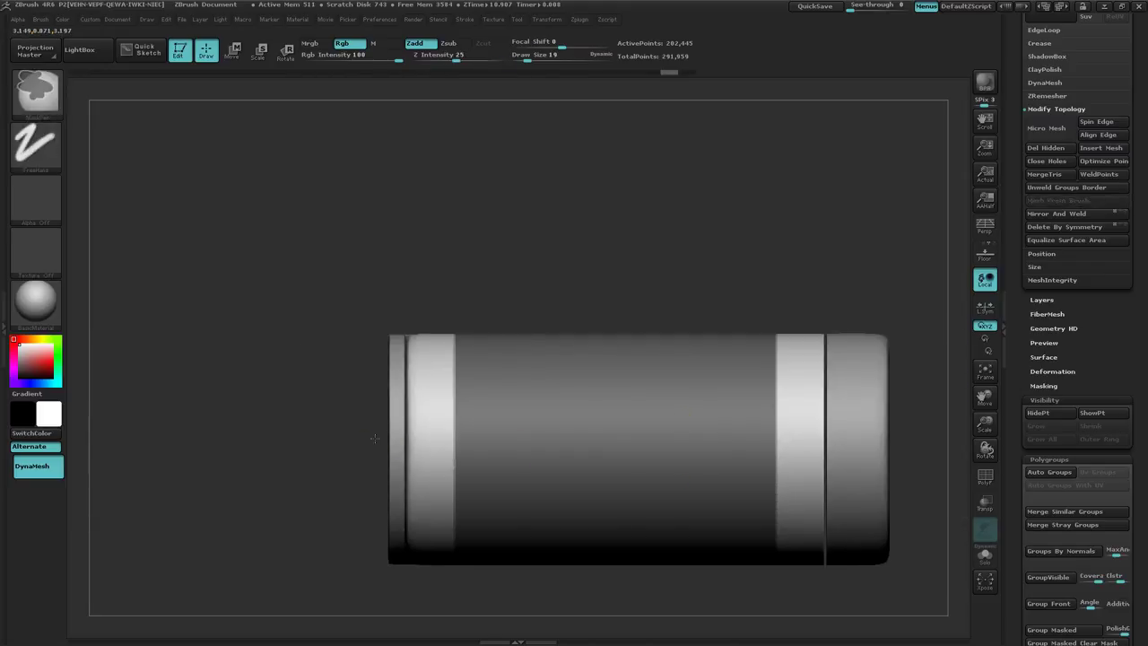
Unmask a narrow lengthwise strip along the middle of the body's top and underside.
mouse_move(364, 437)
ctrl+mouse_down()
mouse_move(587, 464)
mouse_move(810, 462)
ctrl+mouse_up()
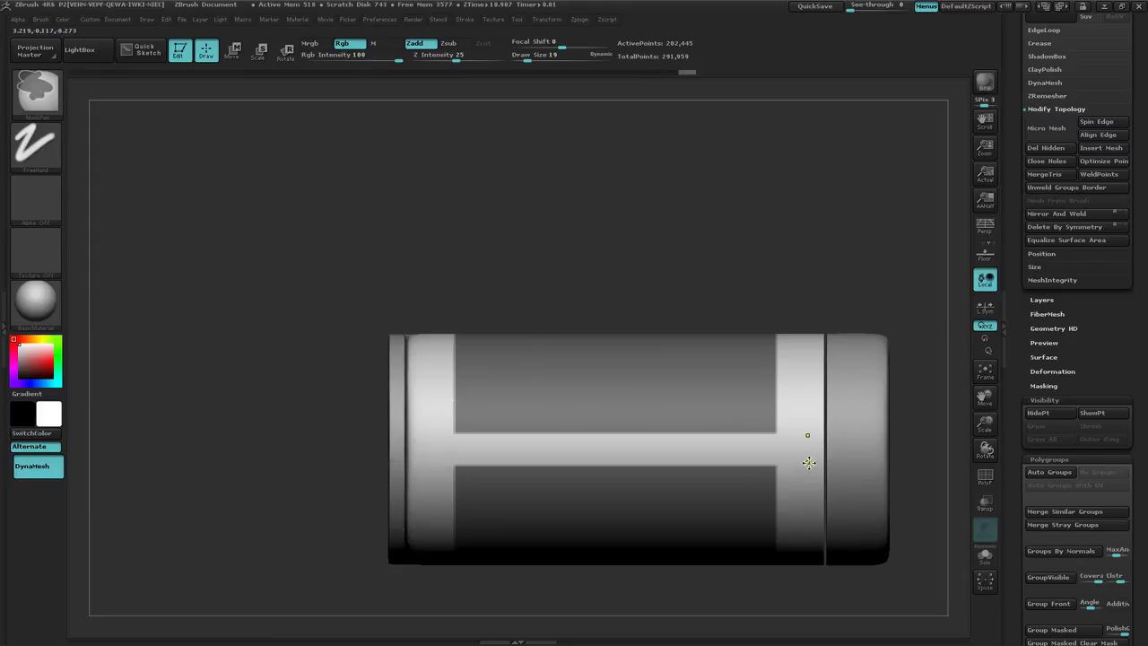
mouse_move(489, 543)
right_down()
mouse_move(517, 520)
mouse_move(628, 487)
right_up()
drag(628, 487, 539, 535)
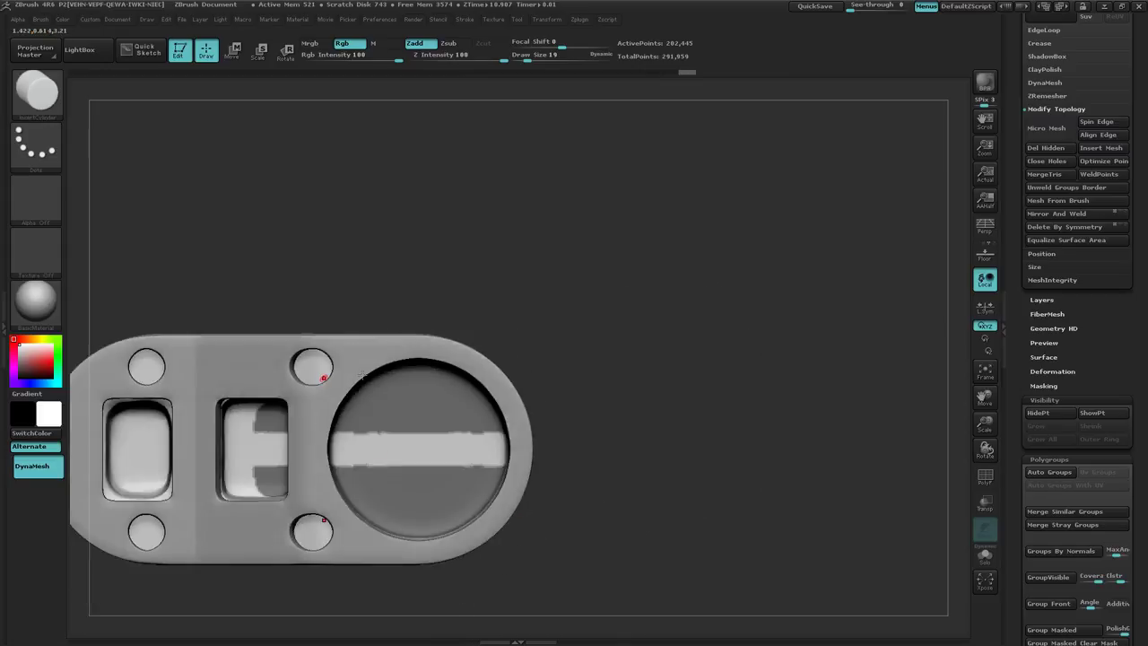
right_drag(318, 418, 360, 506)
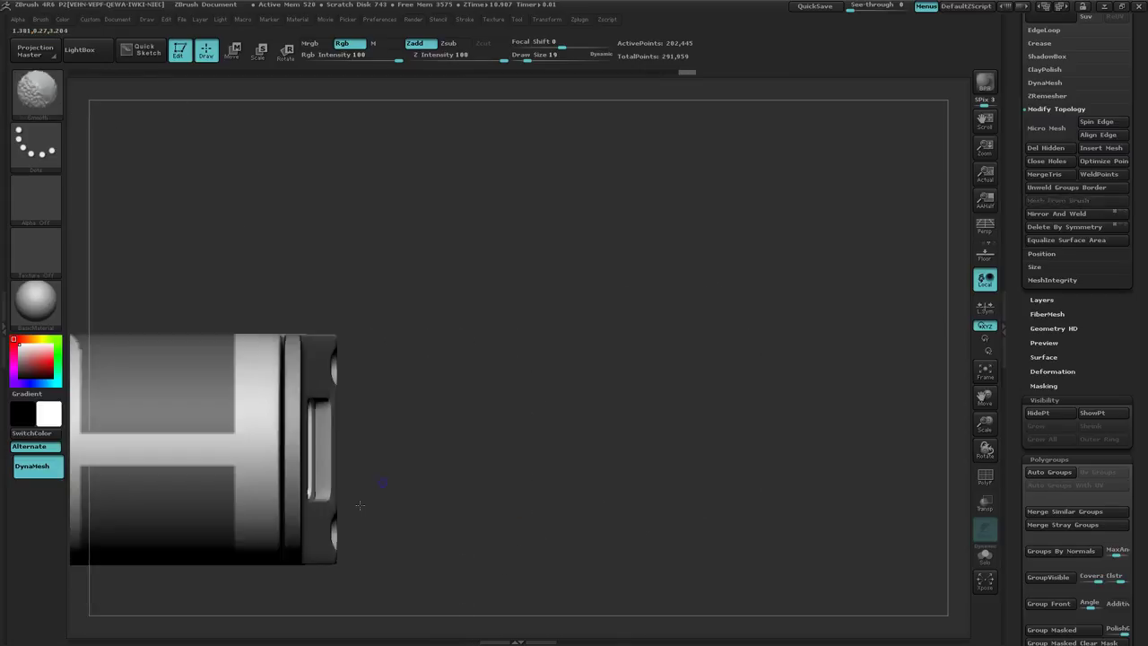
Set the masking brush's draw size to 175 and adjust its auto masking options for the front recesses.
right_drag(302, 384, 358, 351)
drag(358, 352, 376, 214)
ctrl+right_drag(468, 229, 491, 239)
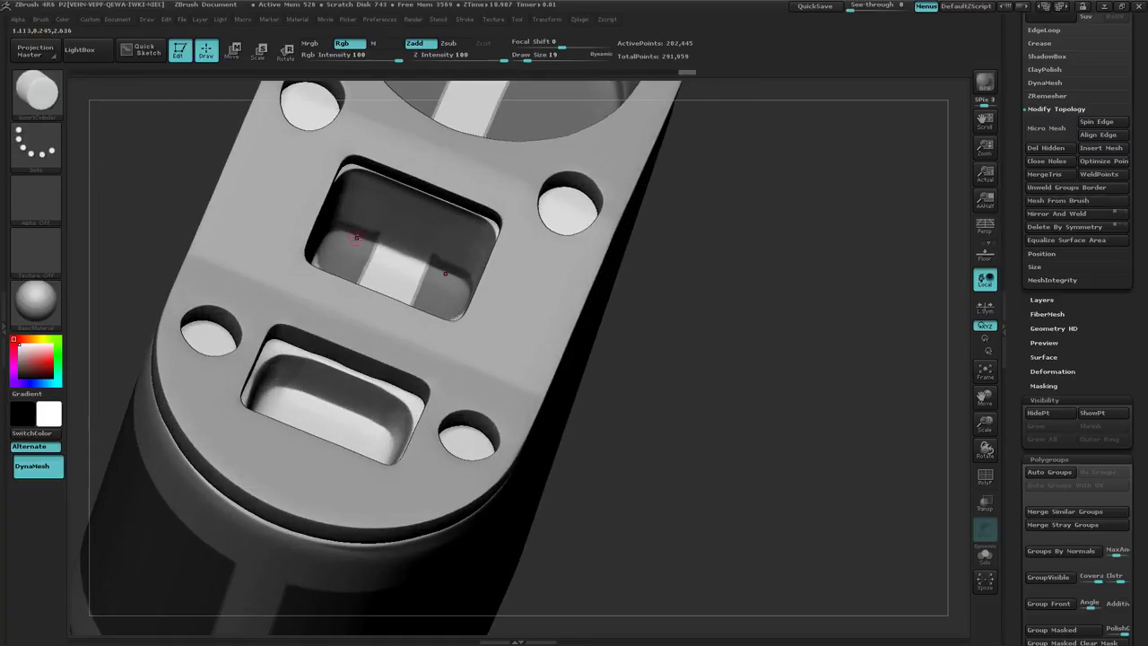
ctrl+right_drag(379, 267, 368, 256)
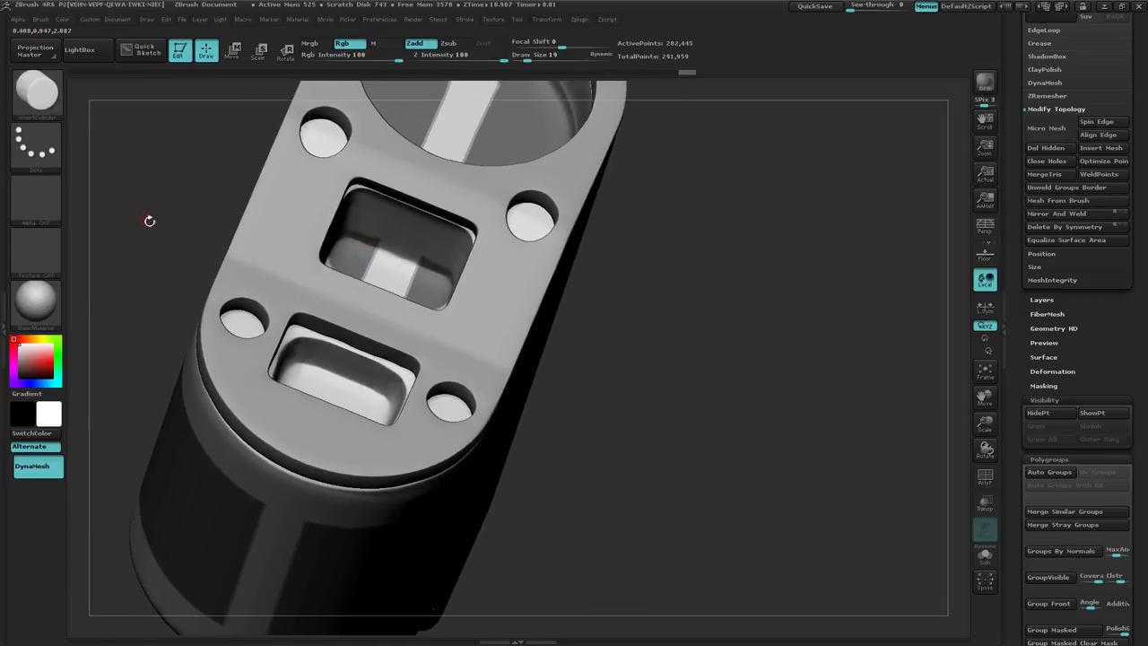
key(ctrl)
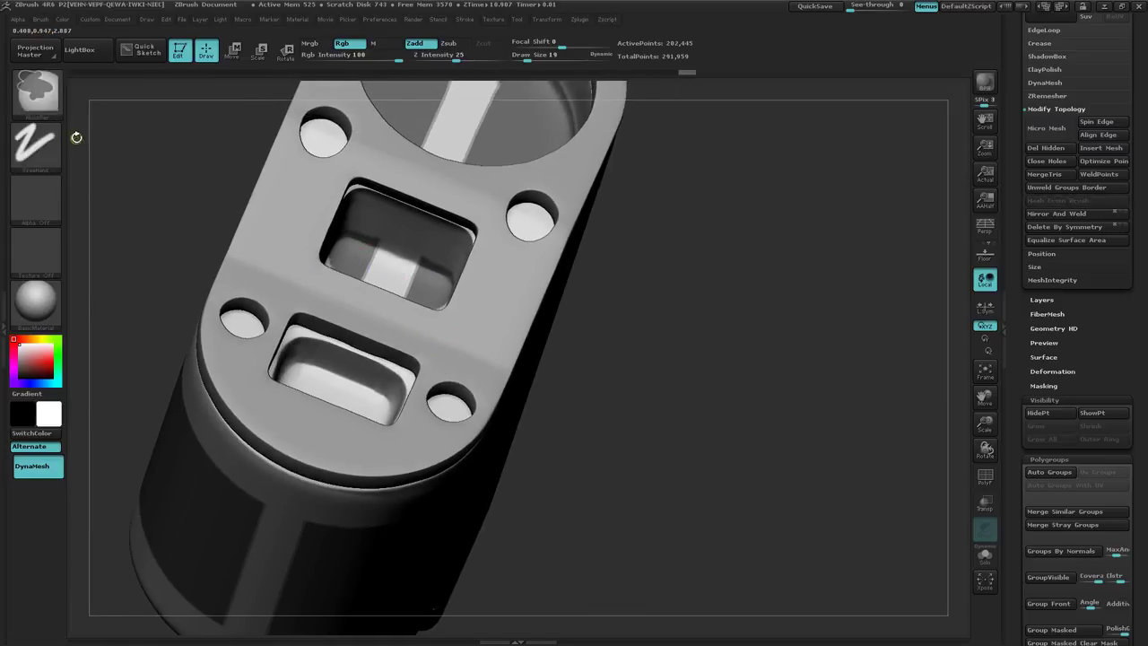
key(s)
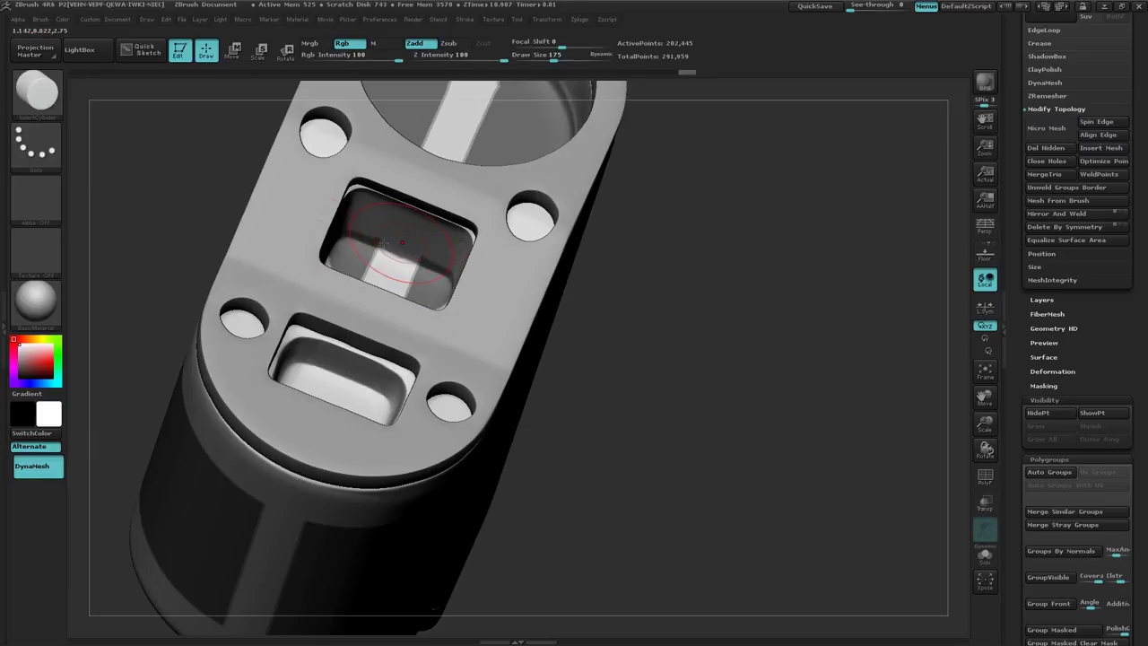
key(ctrl)
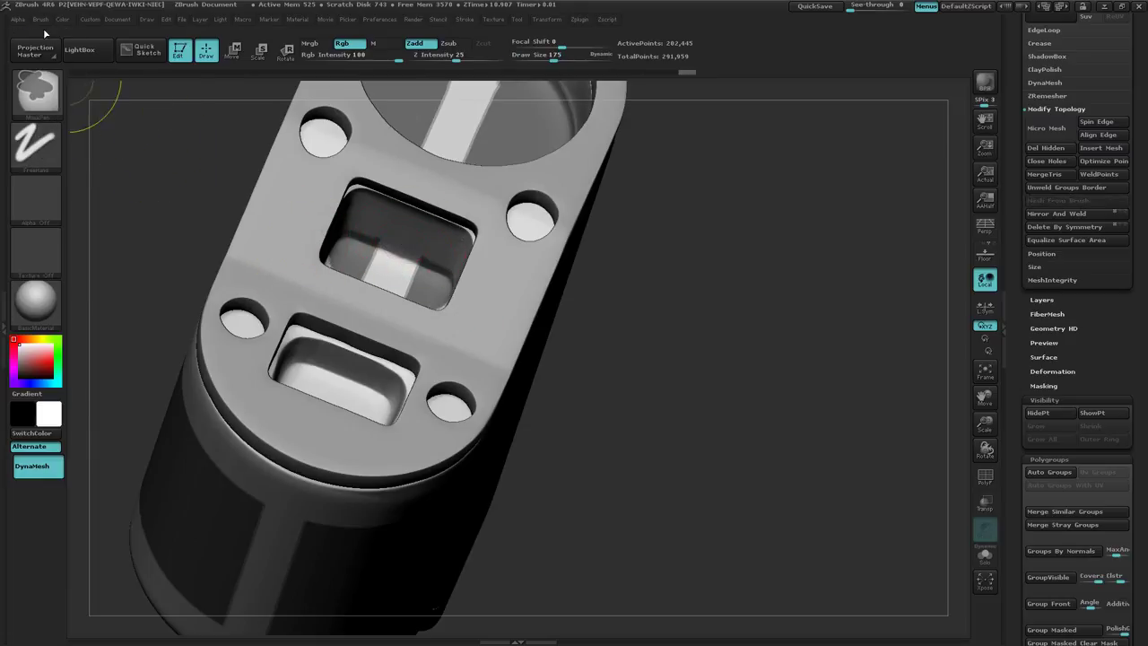
click(40, 20)
scroll(169, 319, down, 10)
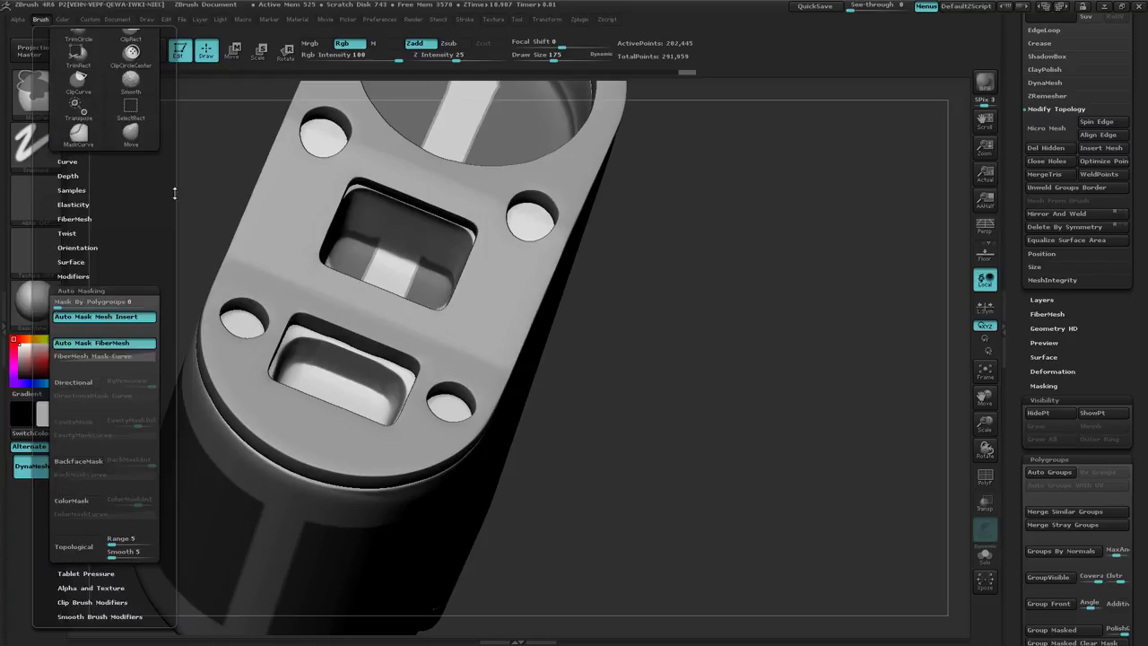
ctrl+click(87, 385)
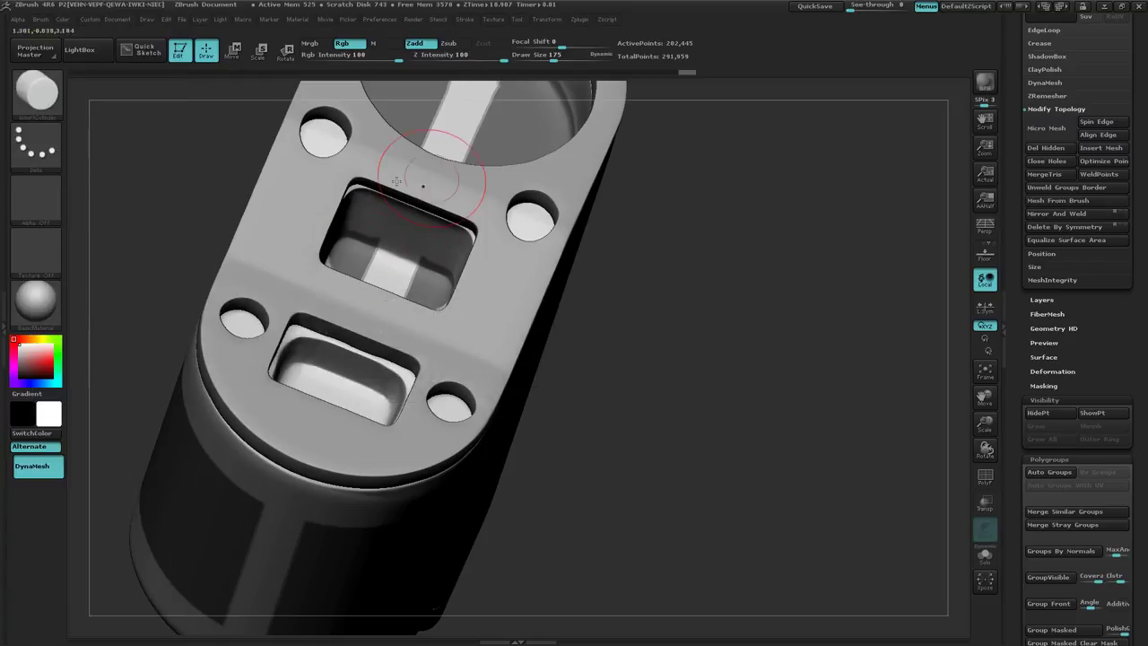
Unmask the inside of the rectangular recess beside the large round lens opening.
mouse_move(361, 258)
right_down()
mouse_move(354, 273)
mouse_move(358, 228)
mouse_move(363, 248)
right_up()
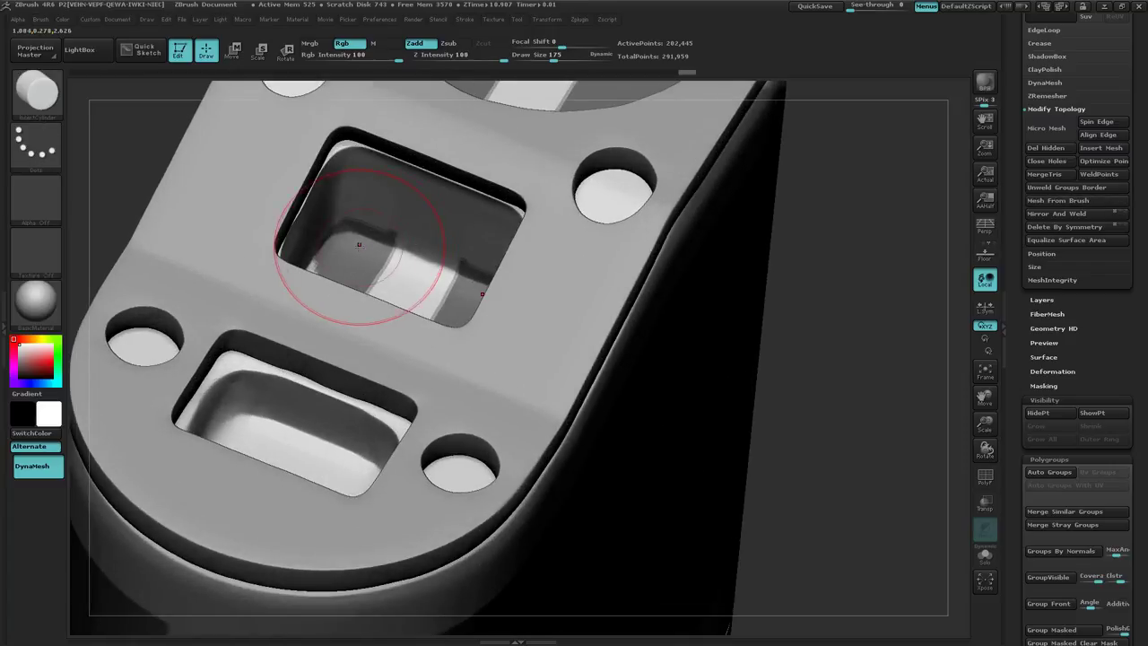
mouse_move(375, 239)
ctrl+mouse_down()
mouse_move(354, 247)
mouse_move(370, 242)
ctrl+mouse_up()
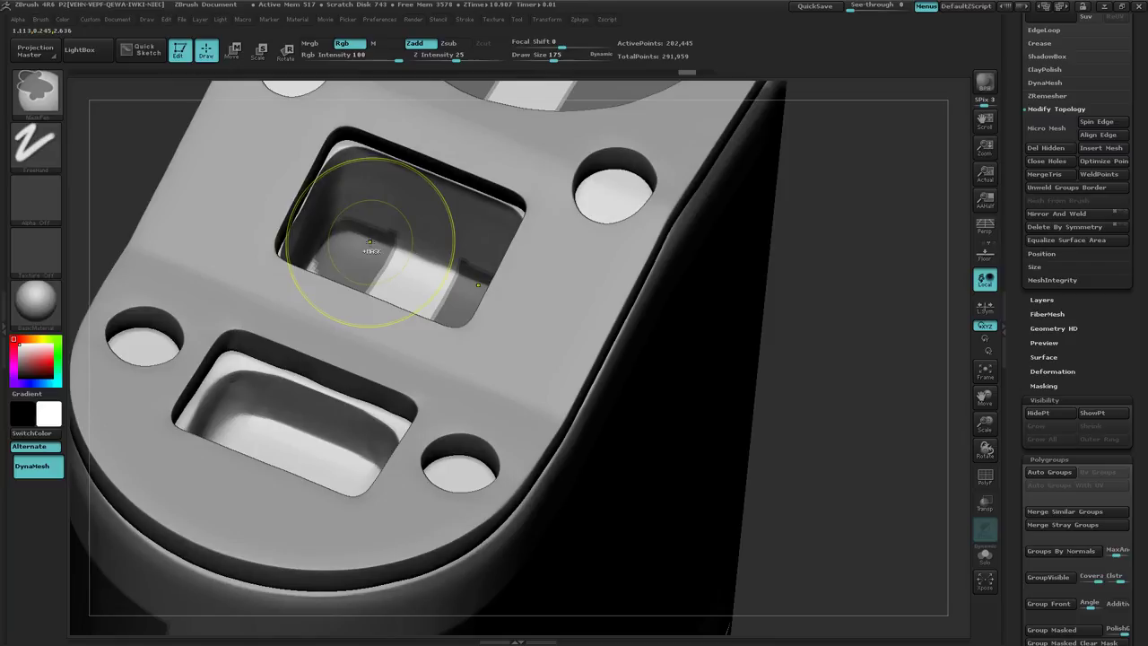
key(ctrl+z)
right_drag(392, 260, 396, 337)
mouse_move(453, 236)
ctrl+right_down()
mouse_move(489, 162)
mouse_move(464, 346)
mouse_move(466, 333)
ctrl+right_up()
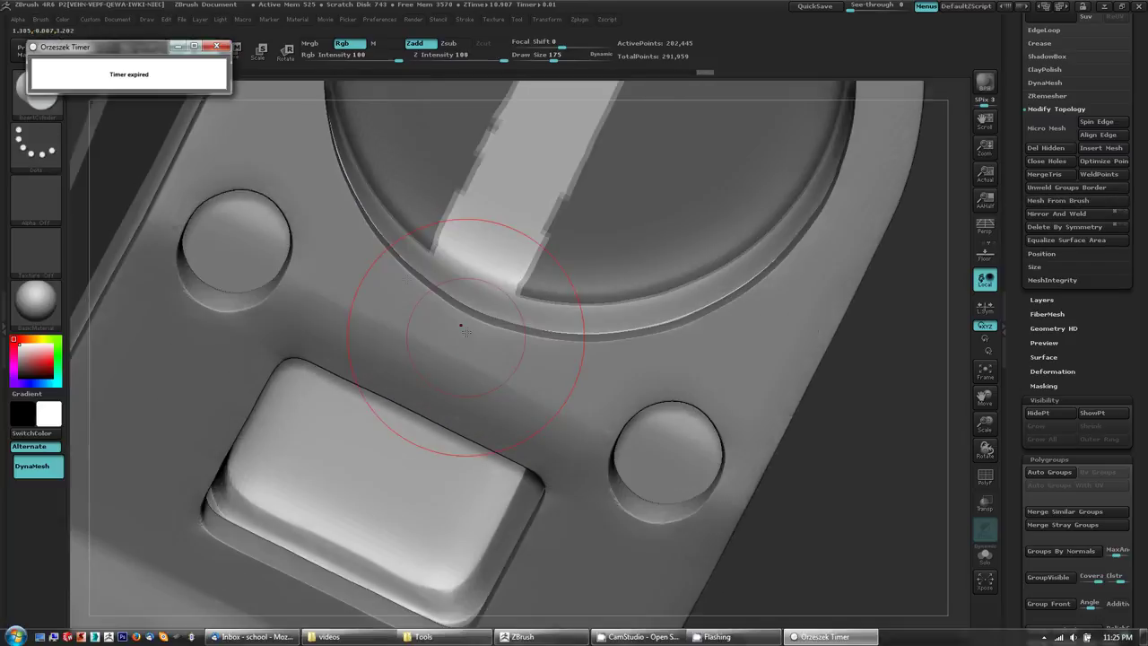
Dismiss the timer pop-up and unmask the floor and walls of the large round lens recess.
click(179, 46)
mouse_move(705, 355)
right_down()
mouse_move(574, 358)
mouse_move(669, 363)
mouse_move(660, 278)
right_up()
key(ctrl)
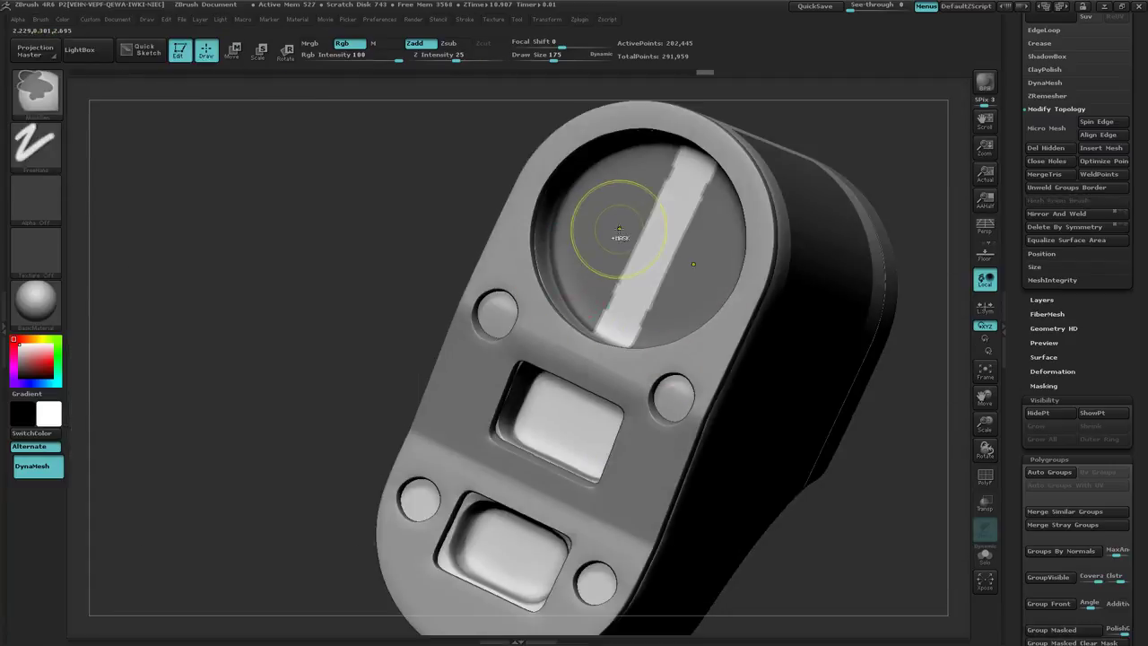
mouse_move(619, 235)
ctrl+alt+mouse_down()
mouse_move(691, 269)
mouse_move(574, 269)
mouse_move(574, 197)
mouse_move(669, 194)
ctrl+alt+mouse_up()
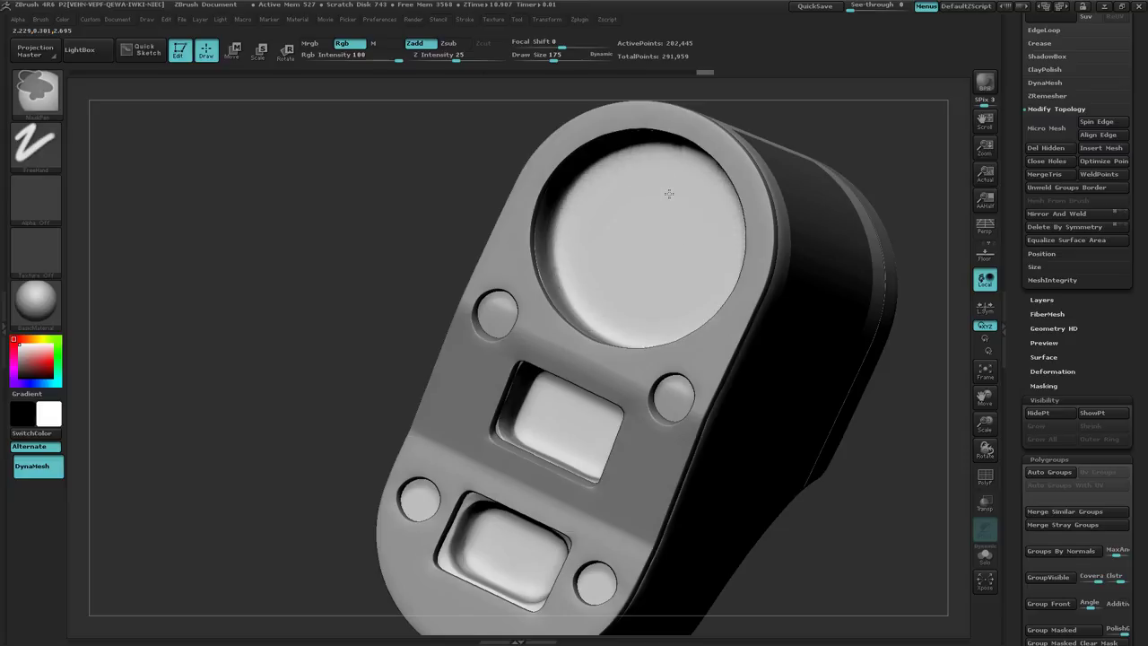
right_drag(669, 290, 684, 230)
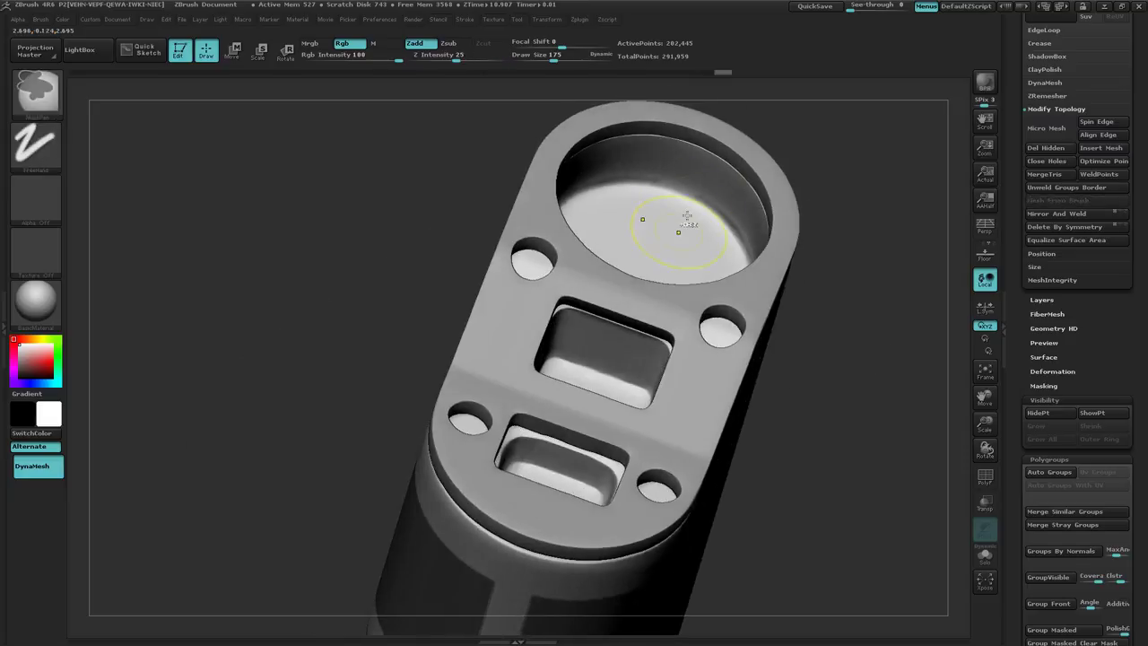
ctrl+alt+drag(689, 202, 596, 181)
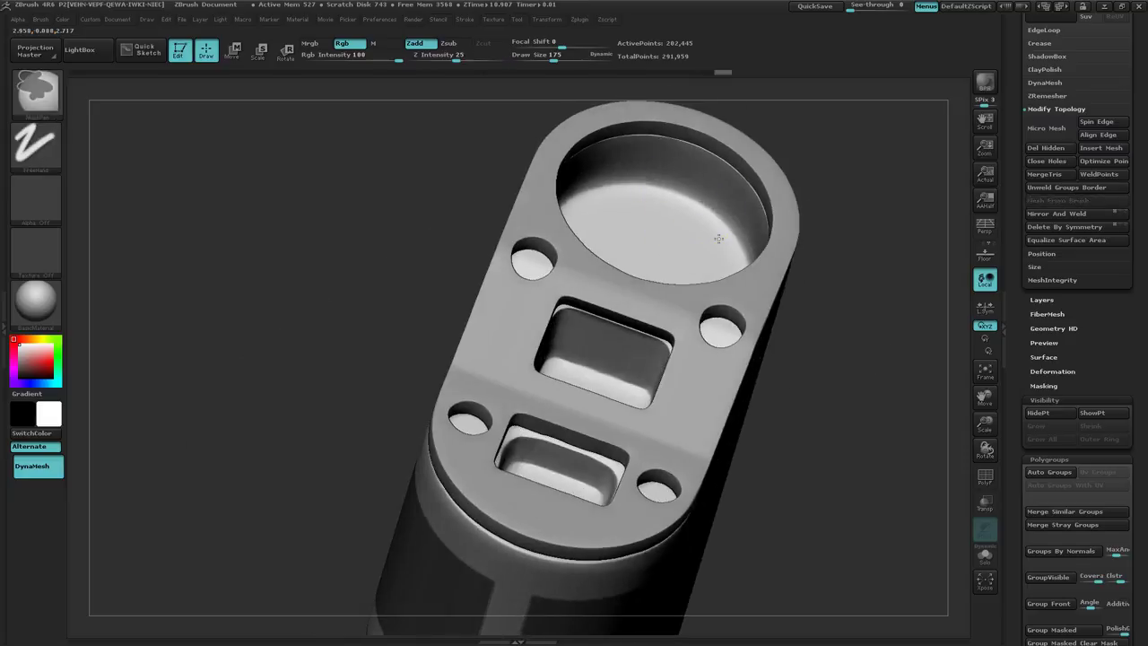
mouse_move(620, 265)
right_down()
mouse_move(602, 380)
mouse_move(602, 362)
right_up()
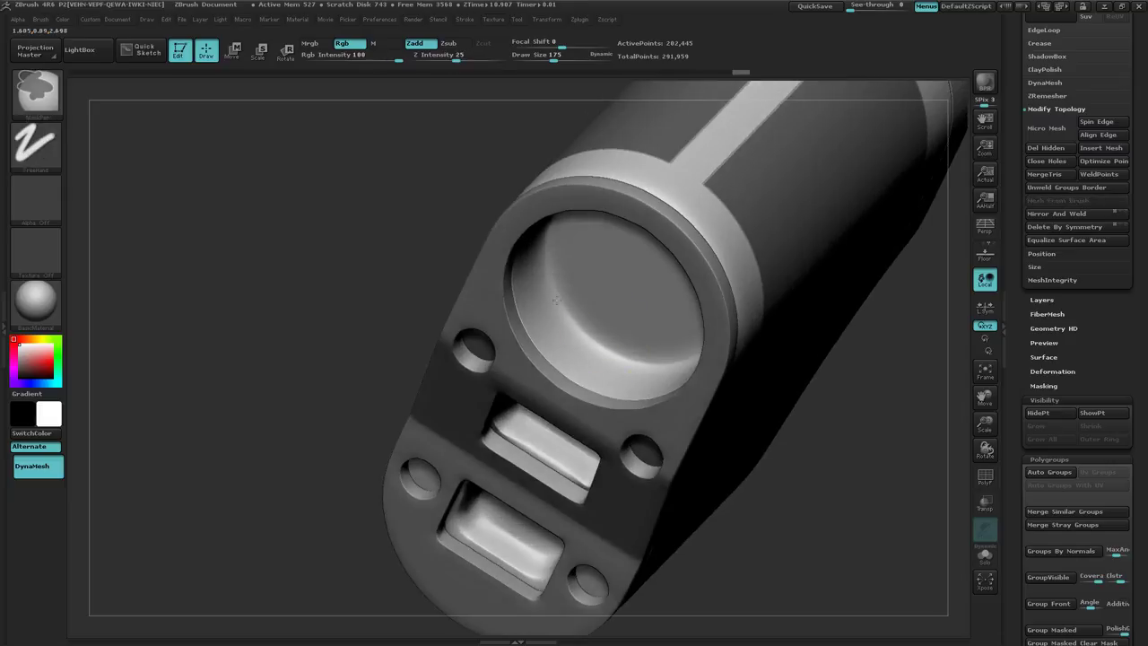
Check the mask around the body, group the masked panel area as its own polygroup, and display the polyframe.
right_drag(466, 411, 565, 380)
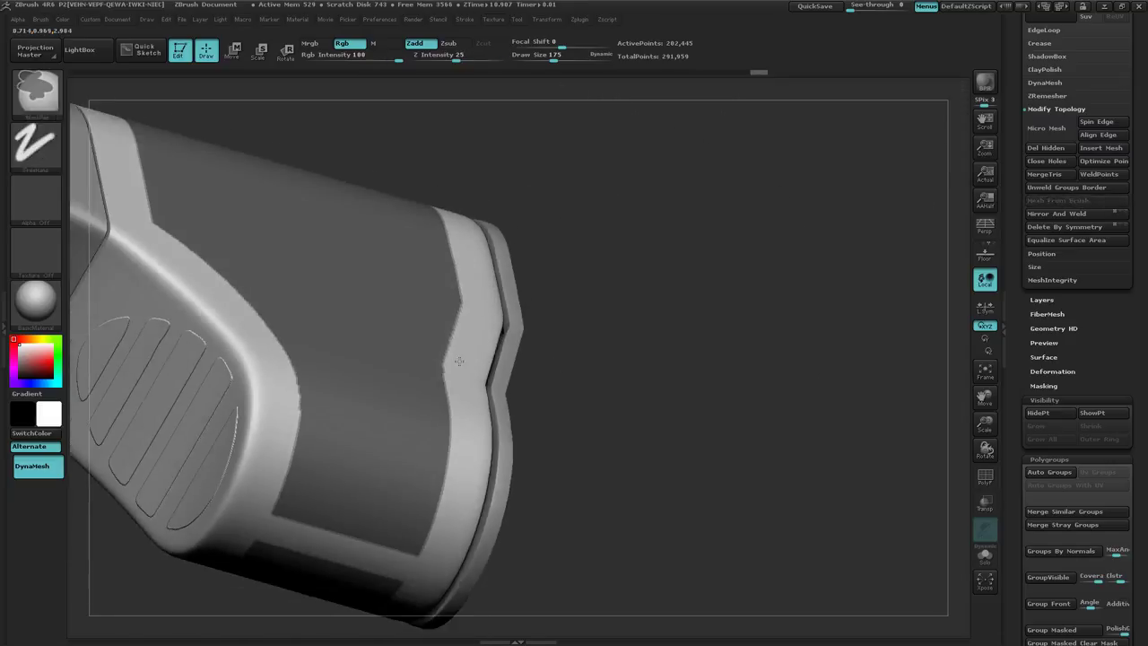
ctrl+right_drag(459, 362, 230, 259)
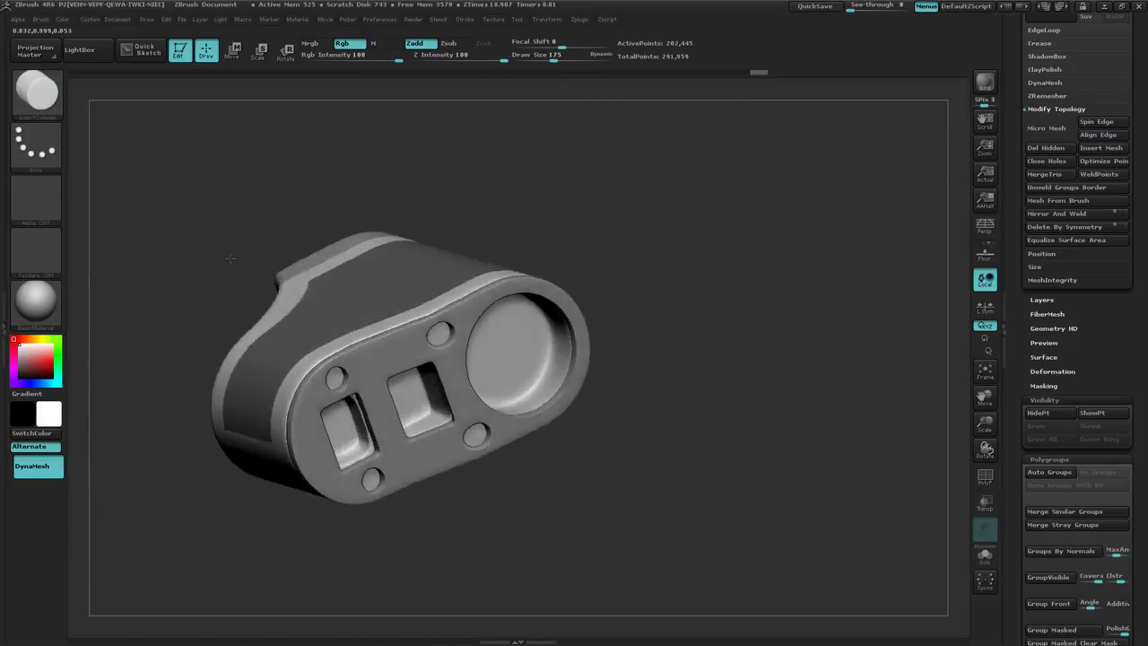
drag(231, 258, 388, 266)
drag(338, 361, 253, 346)
alt+right_drag(289, 395, 590, 442)
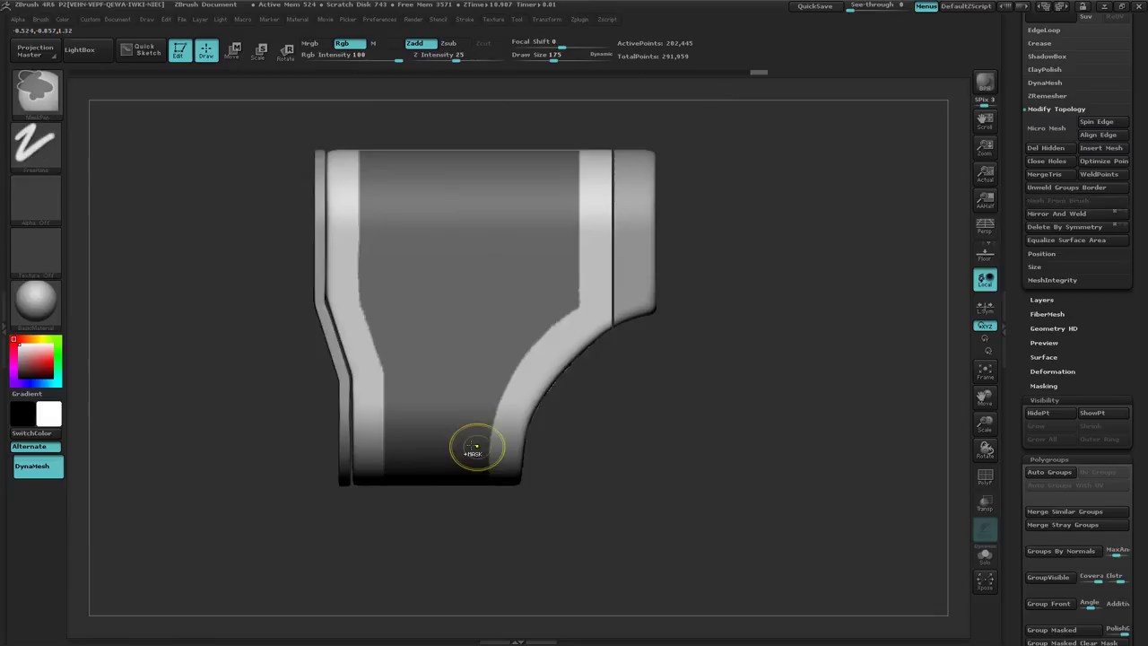
ctrl+right_drag(477, 448, 592, 431)
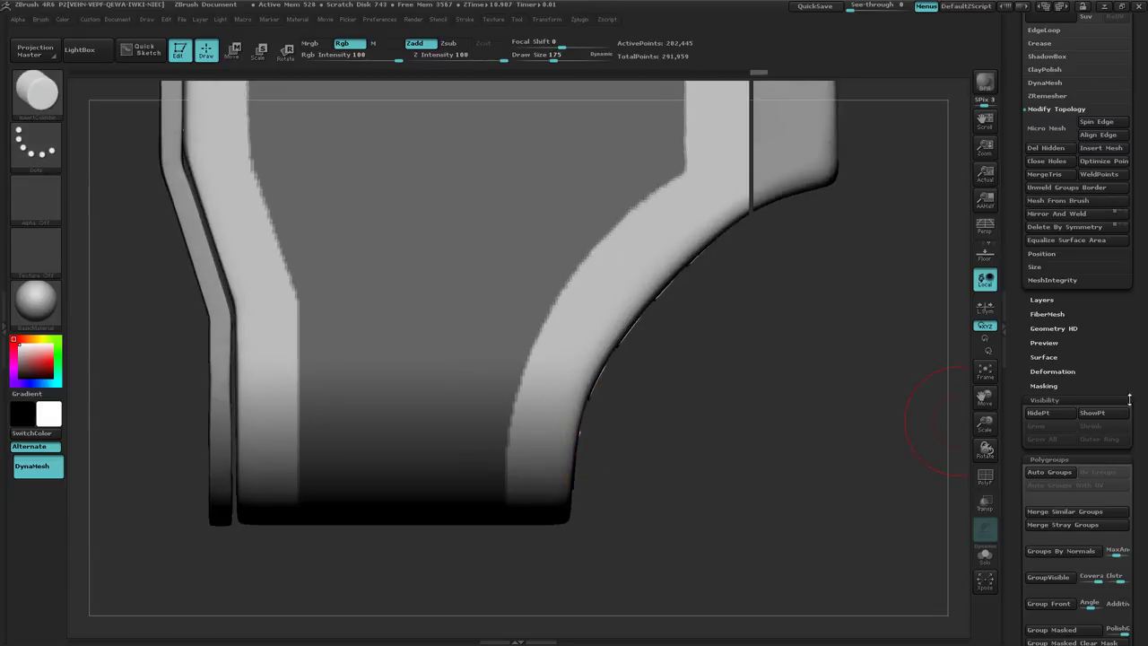
drag(1139, 395, 1127, 285)
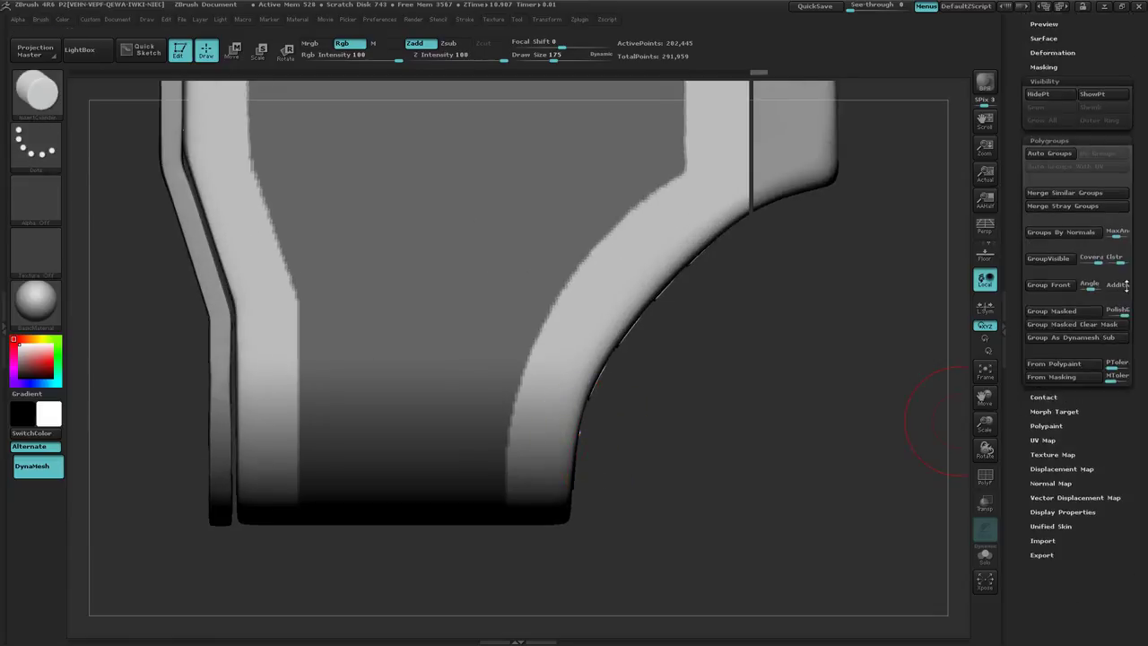
click(1073, 310)
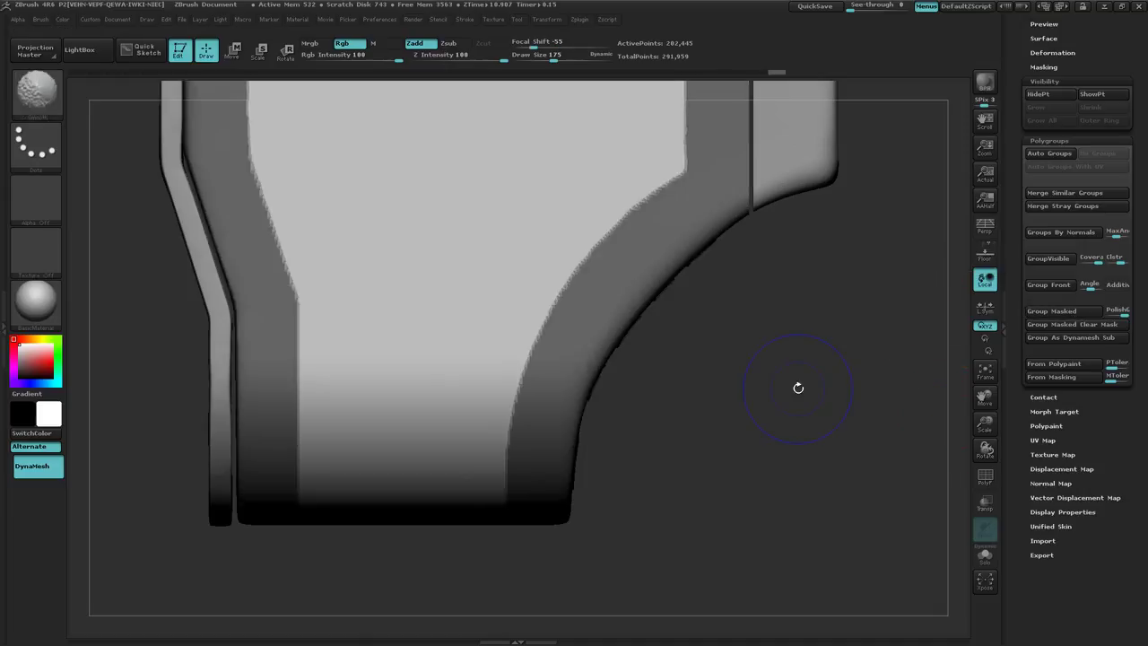
key(shift+f)
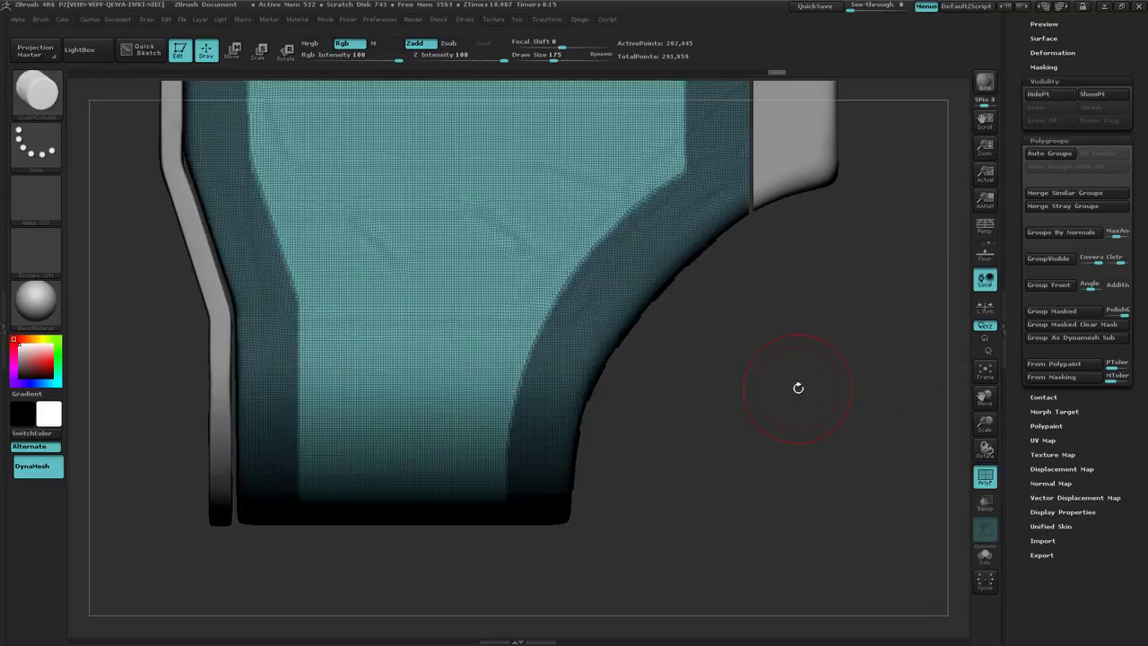
mouse_move(798, 386)
mouse_down()
mouse_move(723, 382)
mouse_move(777, 419)
mouse_up()
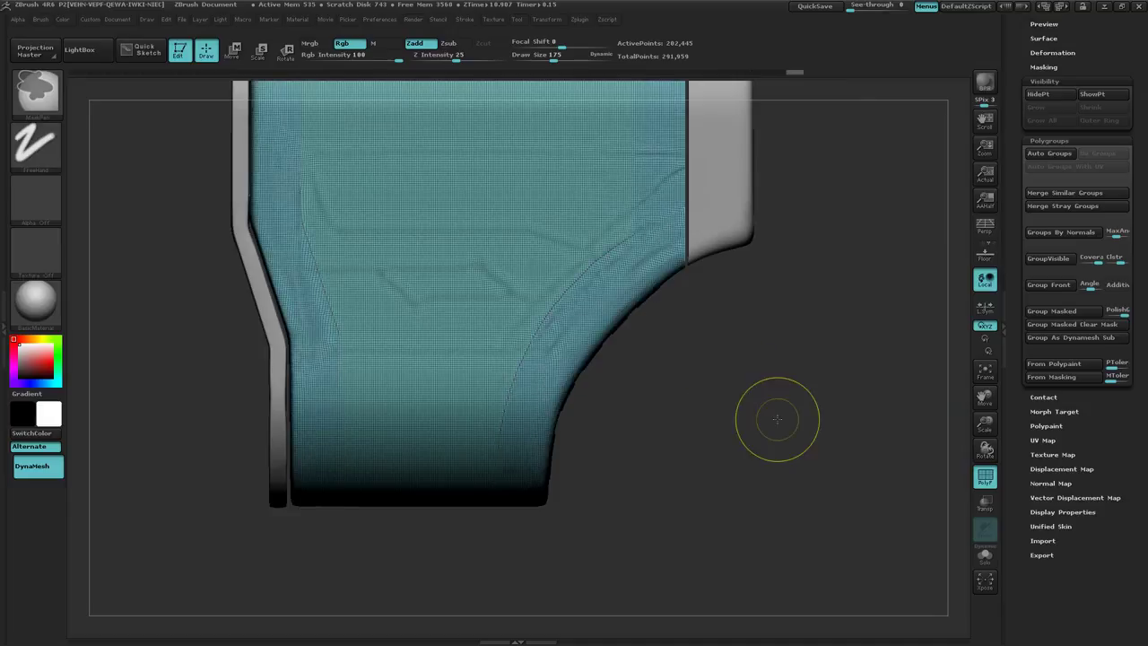
Isolate the panel's polygroup to inspect it, and undo back to the masked state before the grouping.
mouse_move(713, 454)
ctrl+right_down()
mouse_move(762, 408)
mouse_move(736, 423)
mouse_move(664, 406)
mouse_move(738, 433)
ctrl+right_up()
mouse_move(737, 433)
right_down()
mouse_move(676, 418)
mouse_move(675, 393)
mouse_move(620, 344)
mouse_move(692, 385)
right_up()
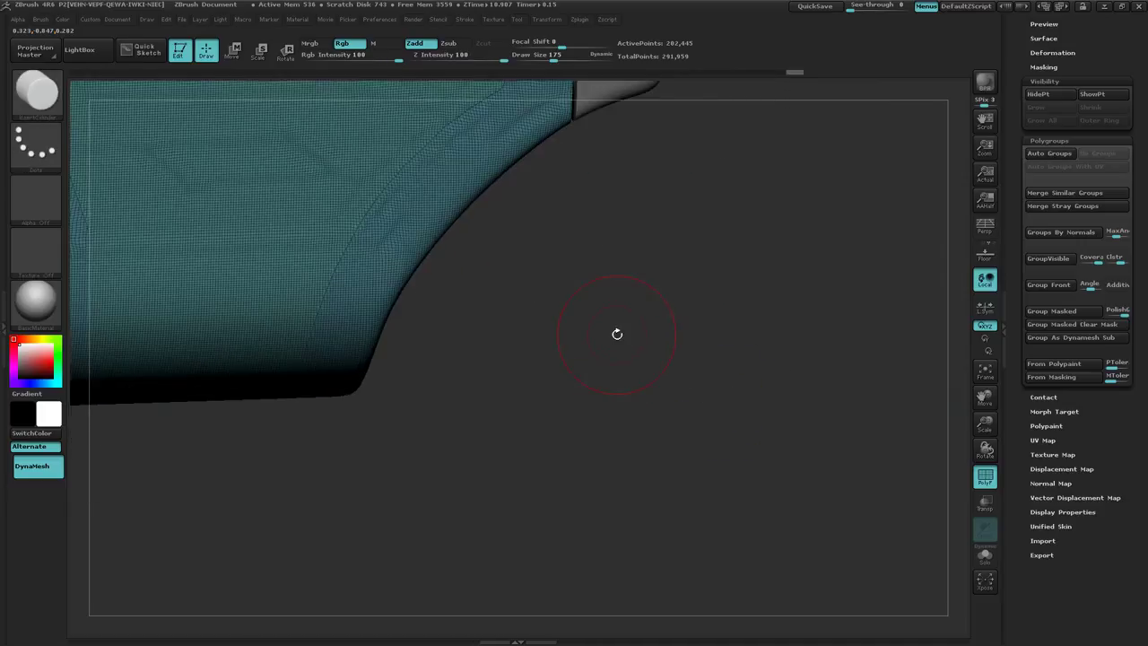
mouse_move(618, 332)
alt+right_down()
mouse_move(746, 413)
mouse_move(717, 422)
alt+right_up()
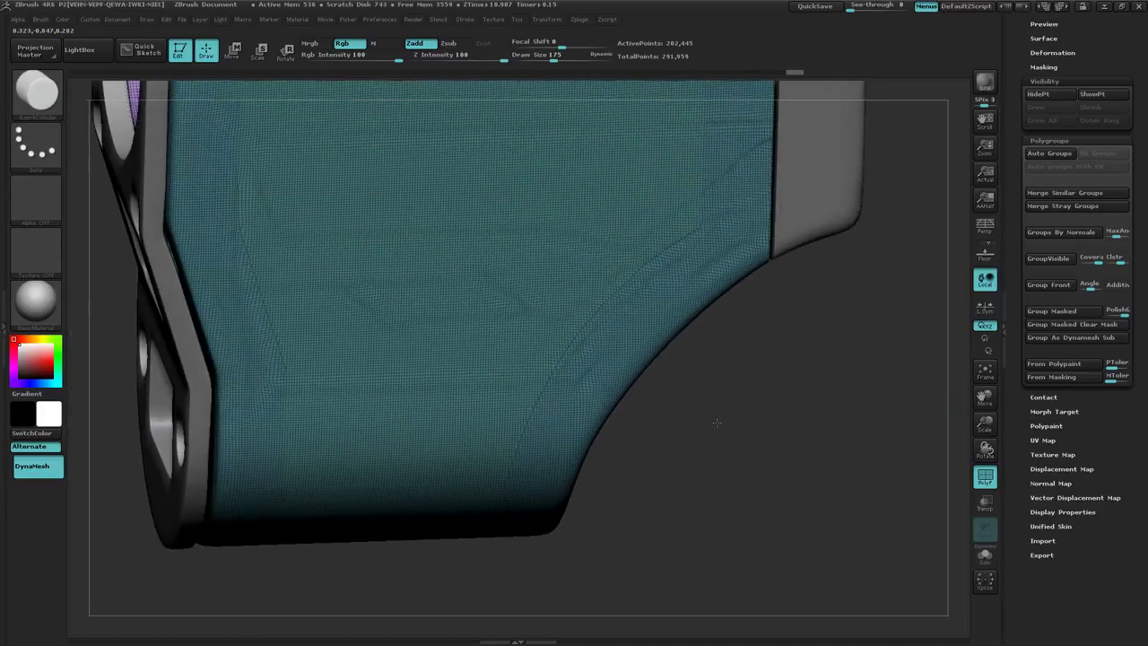
ctrl+shift+click(520, 280)
mouse_move(674, 418)
ctrl+right_down()
mouse_move(636, 392)
mouse_move(652, 381)
mouse_move(629, 371)
mouse_move(699, 472)
mouse_move(661, 453)
ctrl+right_up()
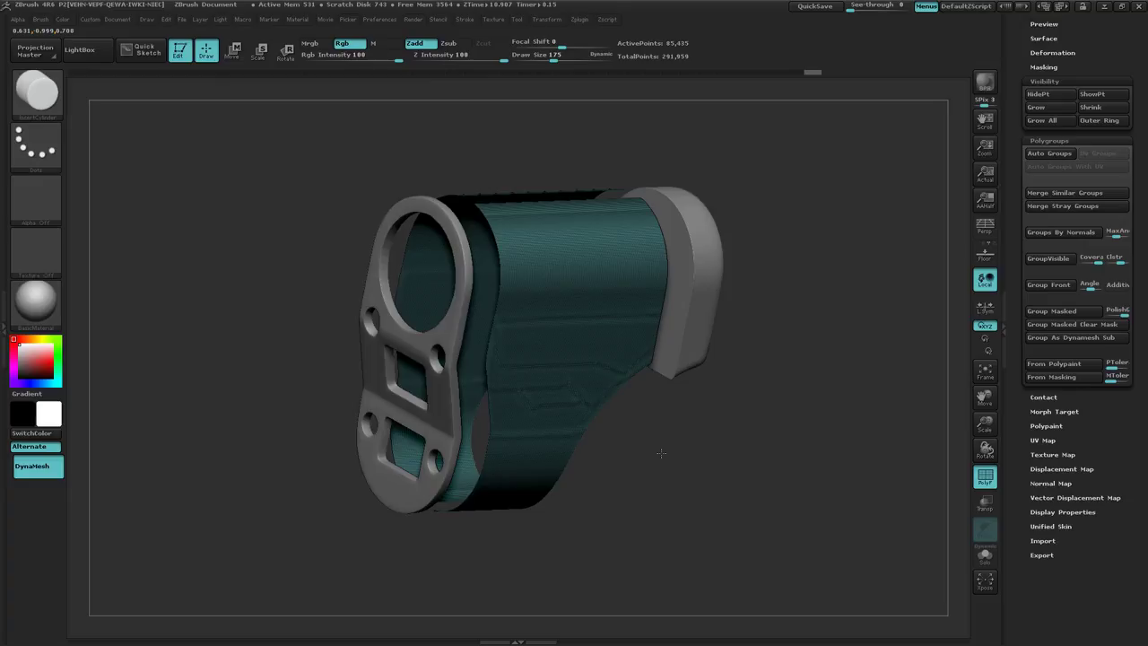
right_drag(709, 482, 694, 462)
key(ctrl+z)
key(ctrl+z)
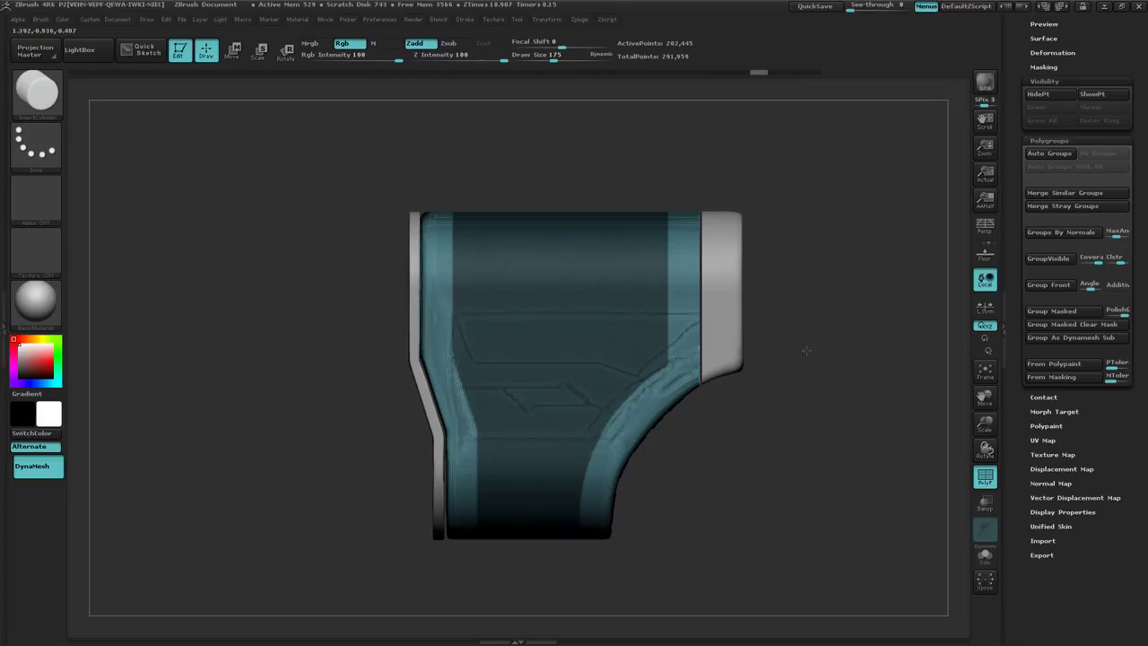
Unmask a narrow lengthwise strip along both sides of the body, level with the centre of the round eyepiece.
right_drag(806, 351, 789, 350)
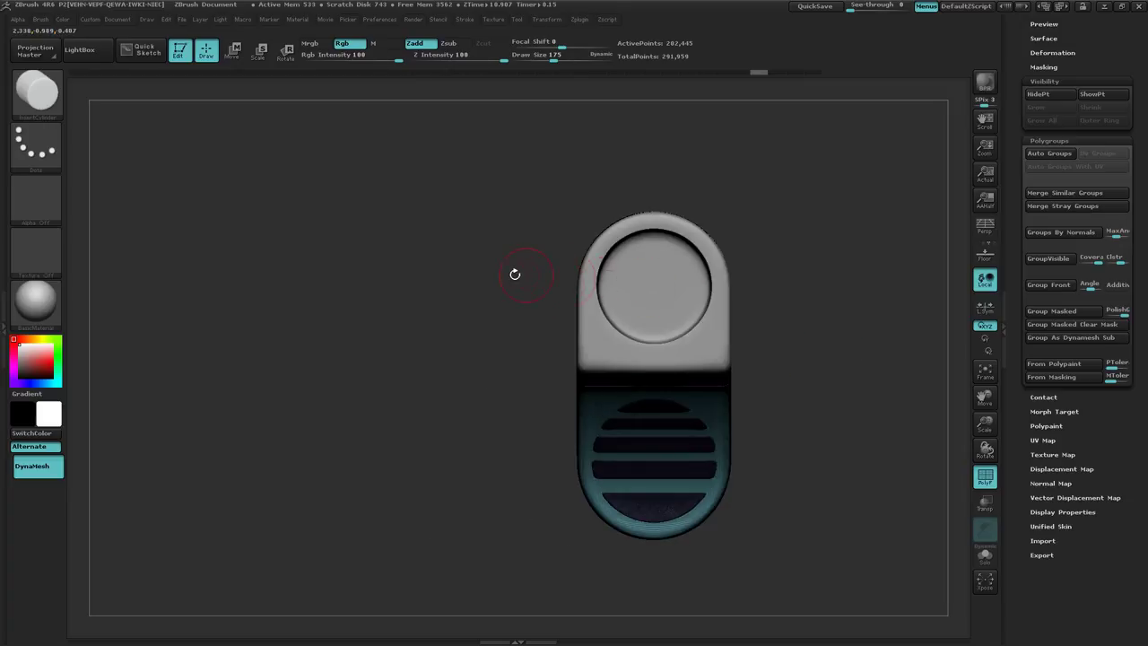
drag(554, 345, 540, 296)
key(ctrl)
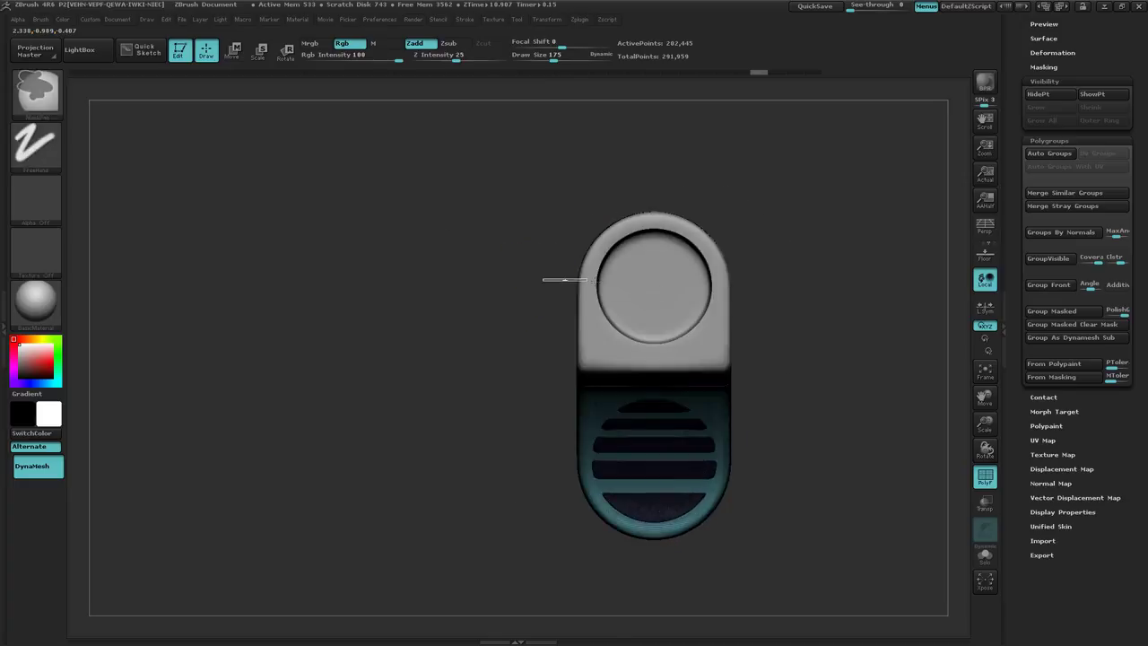
ctrl+drag(543, 280, 776, 295)
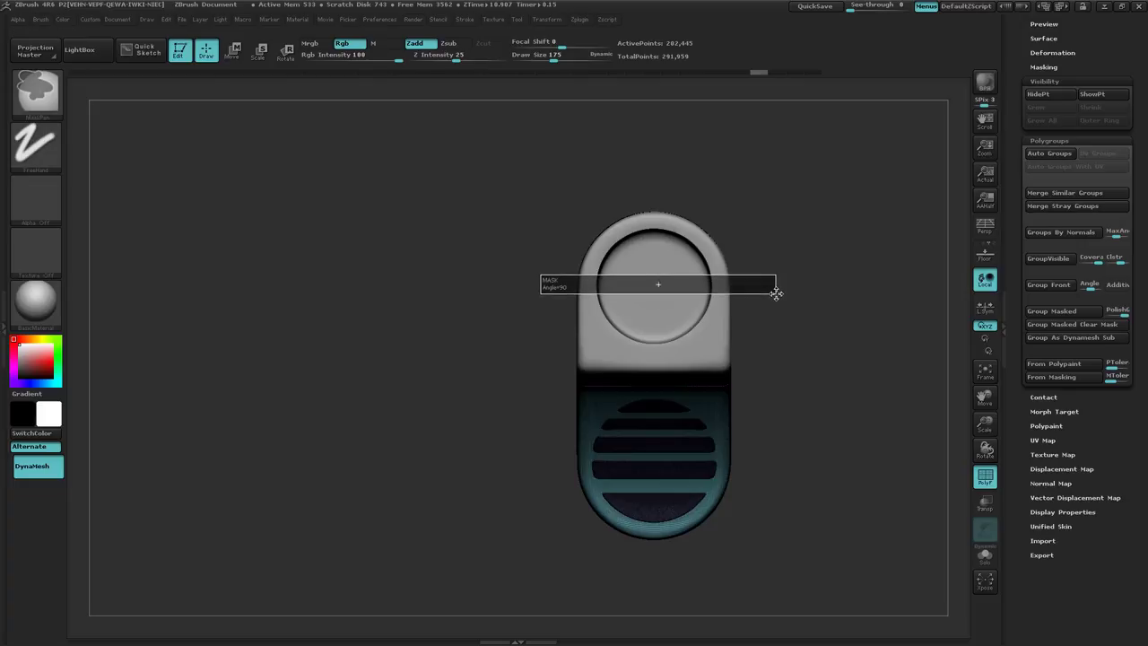
drag(778, 294, 789, 309)
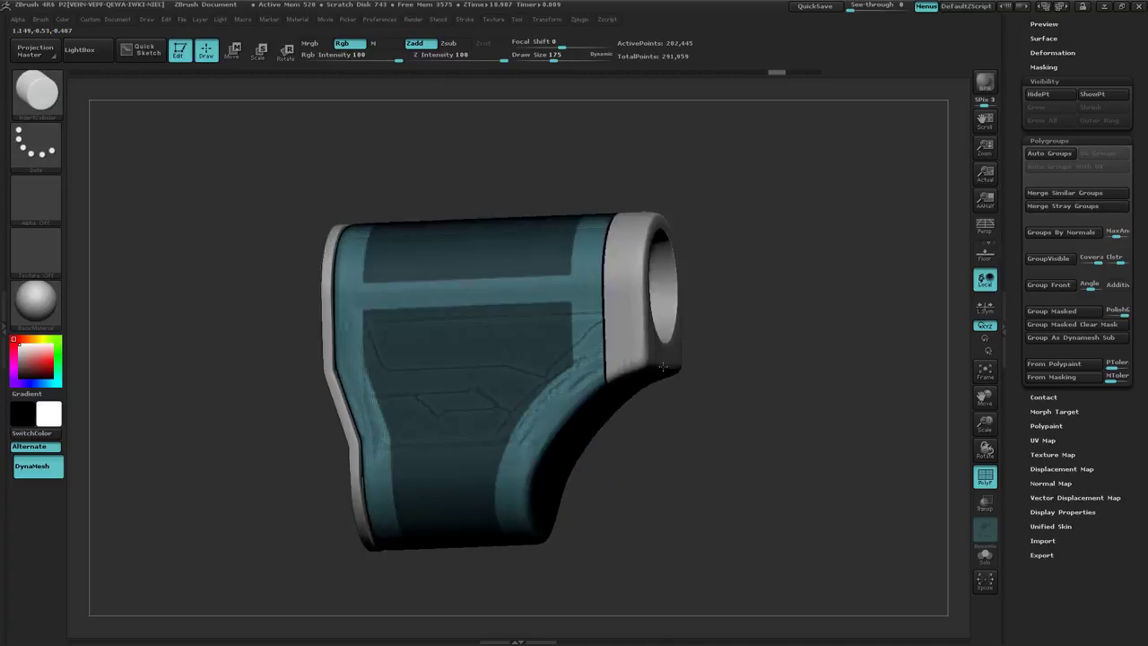
shift+drag(663, 366, 778, 437)
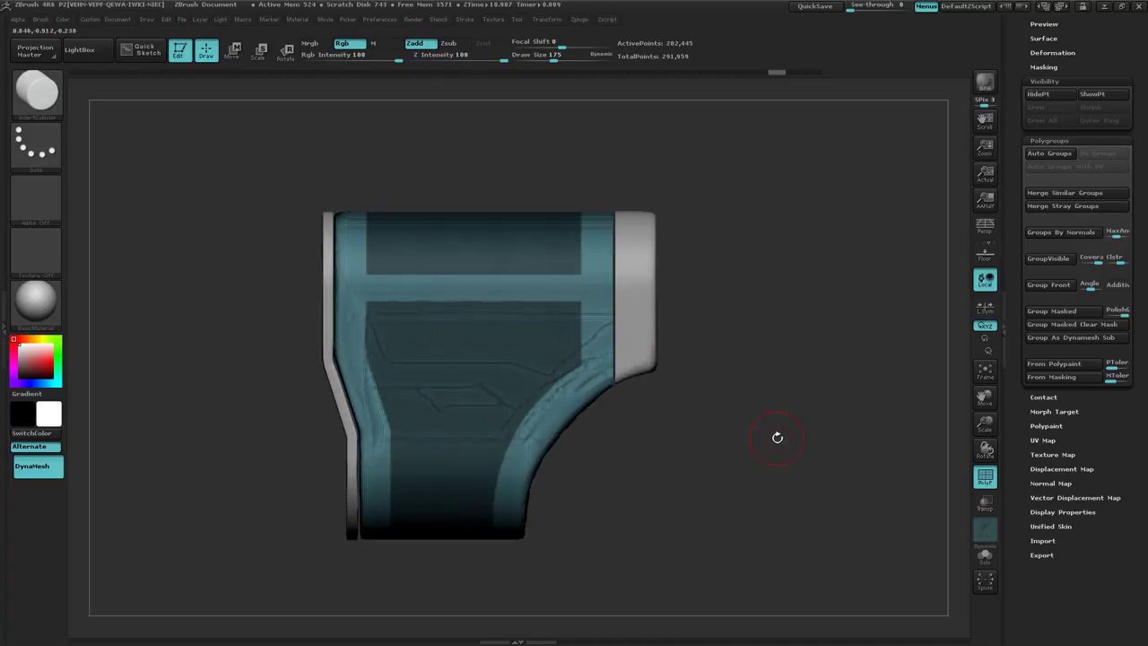
Group the masked panel areas on the body as their own polygroup and clear the mask.
click(1088, 314)
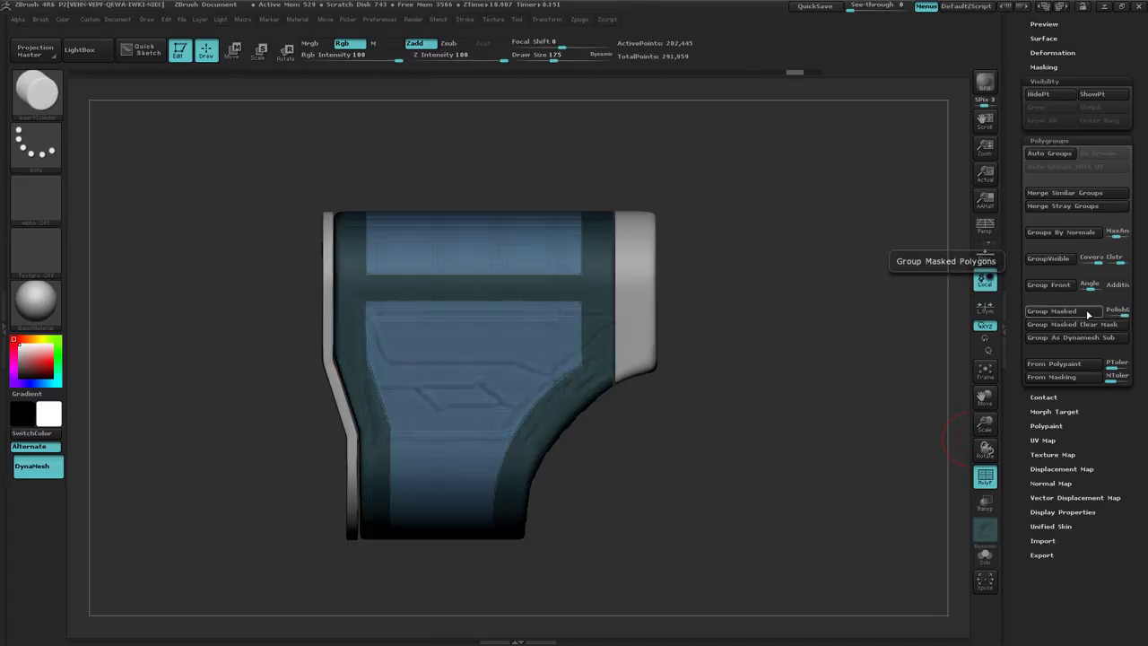
click(857, 388)
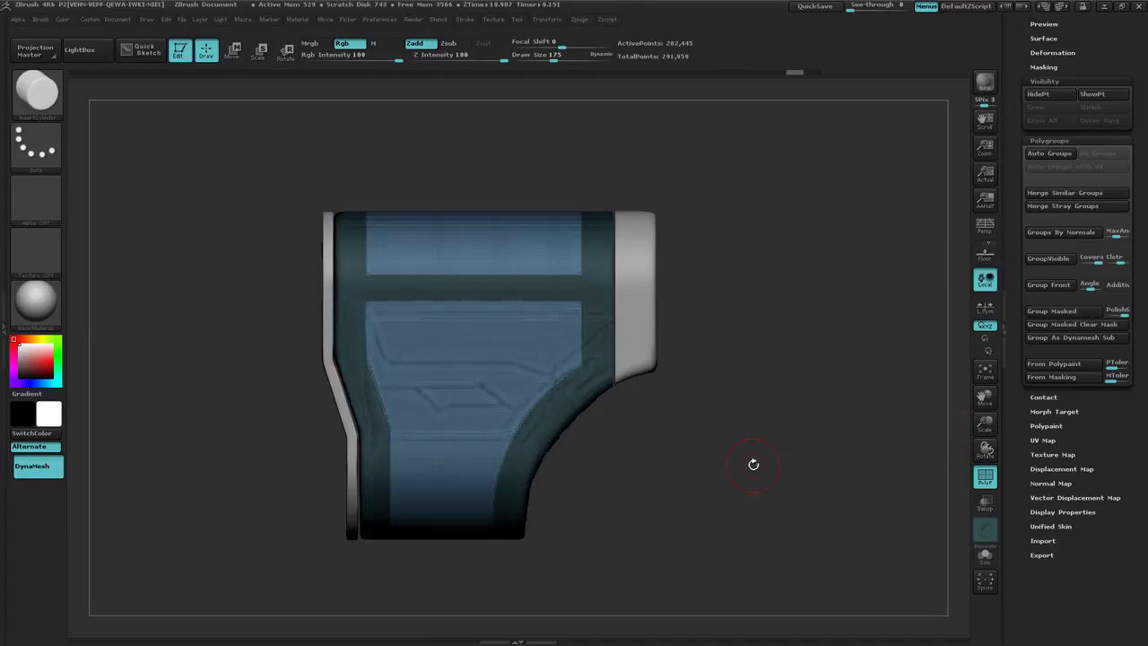
key(ctrl)
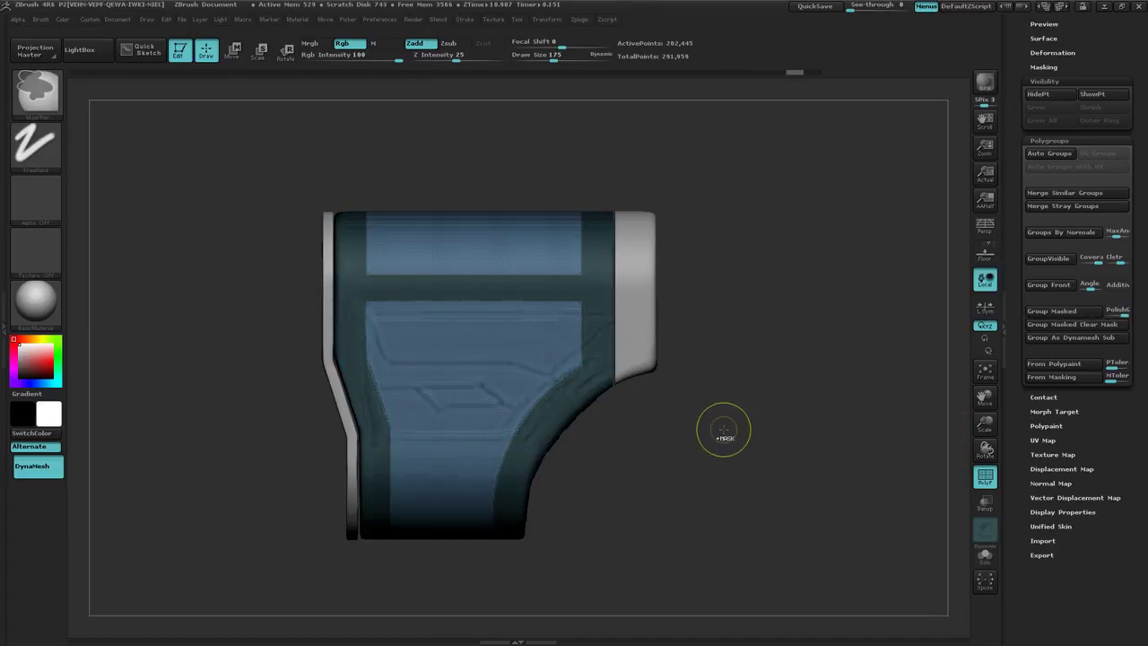
ctrl+drag(724, 431, 764, 456)
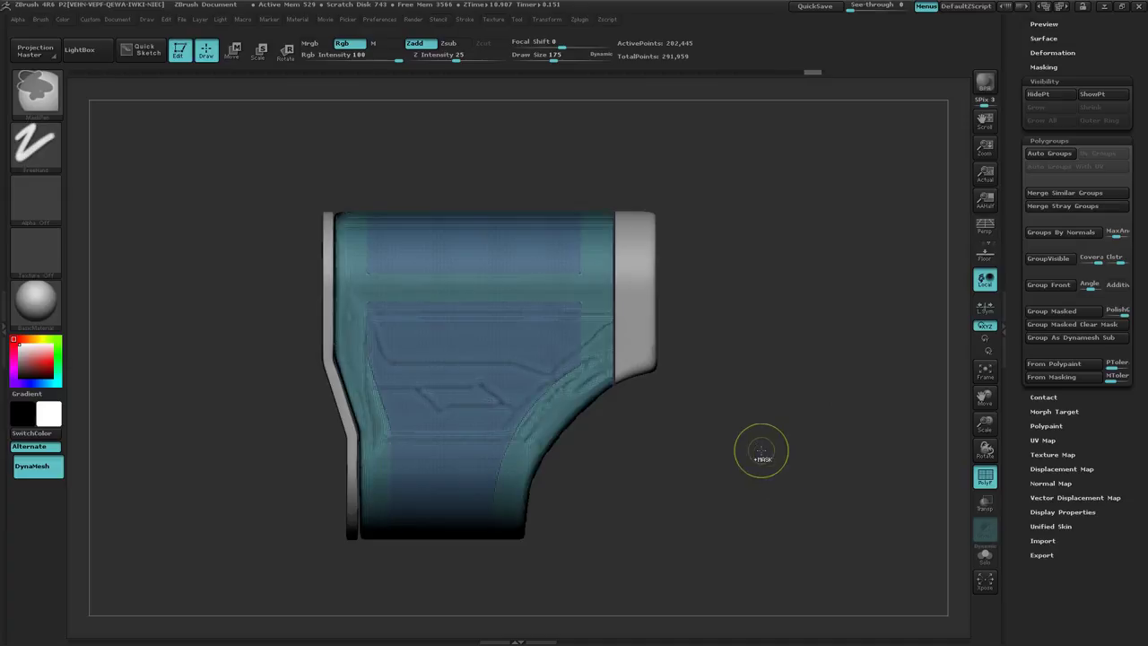
Isolate the panels' polygroup and view it from an angle.
ctrl+shift+click(509, 353)
mouse_move(658, 458)
mouse_down()
mouse_move(685, 449)
mouse_move(674, 513)
mouse_move(670, 475)
mouse_up()
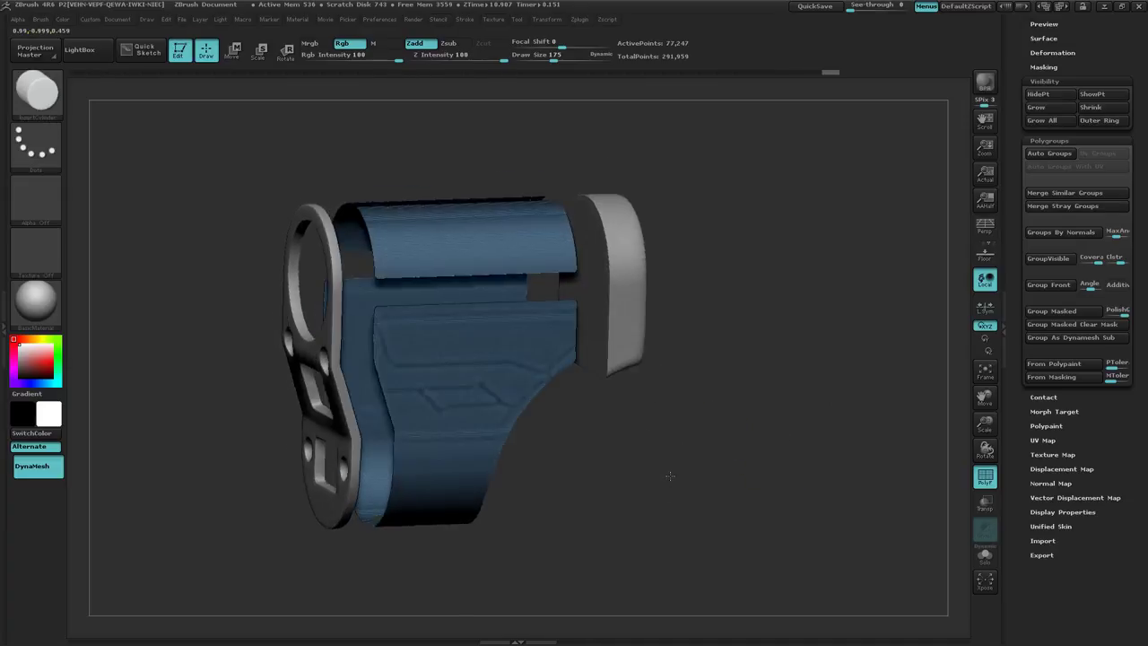
ctrl+right_drag(620, 472, 692, 446)
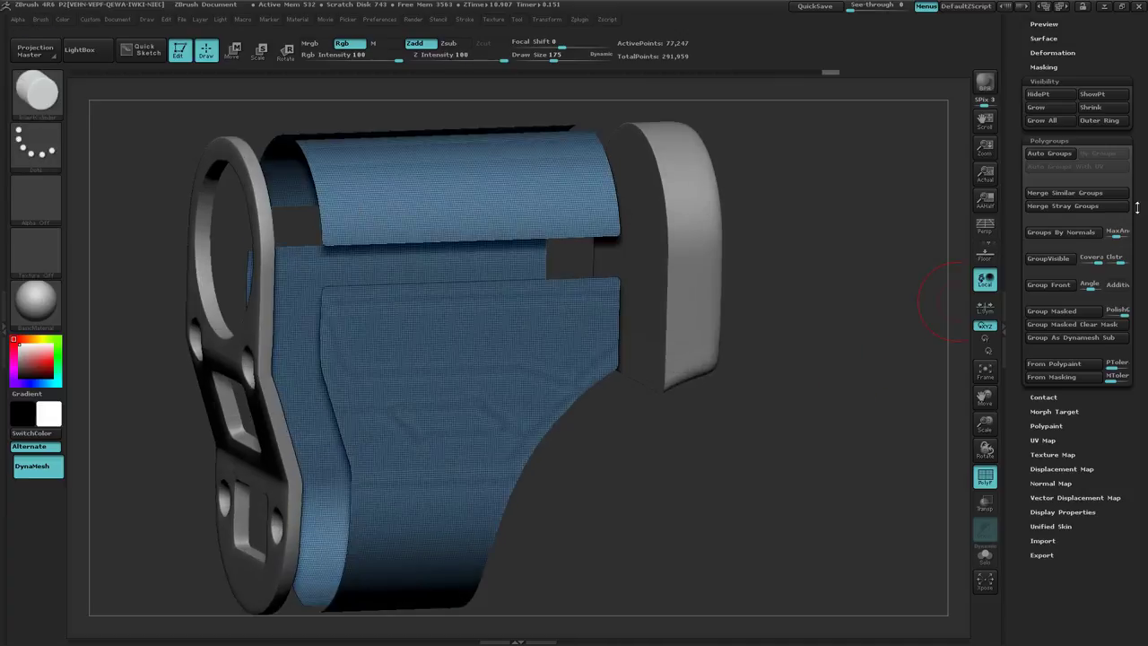
Try Panel Loops on the isolated panels with a thickness of 0.01, and undo the result.
drag(1143, 184, 1139, 331)
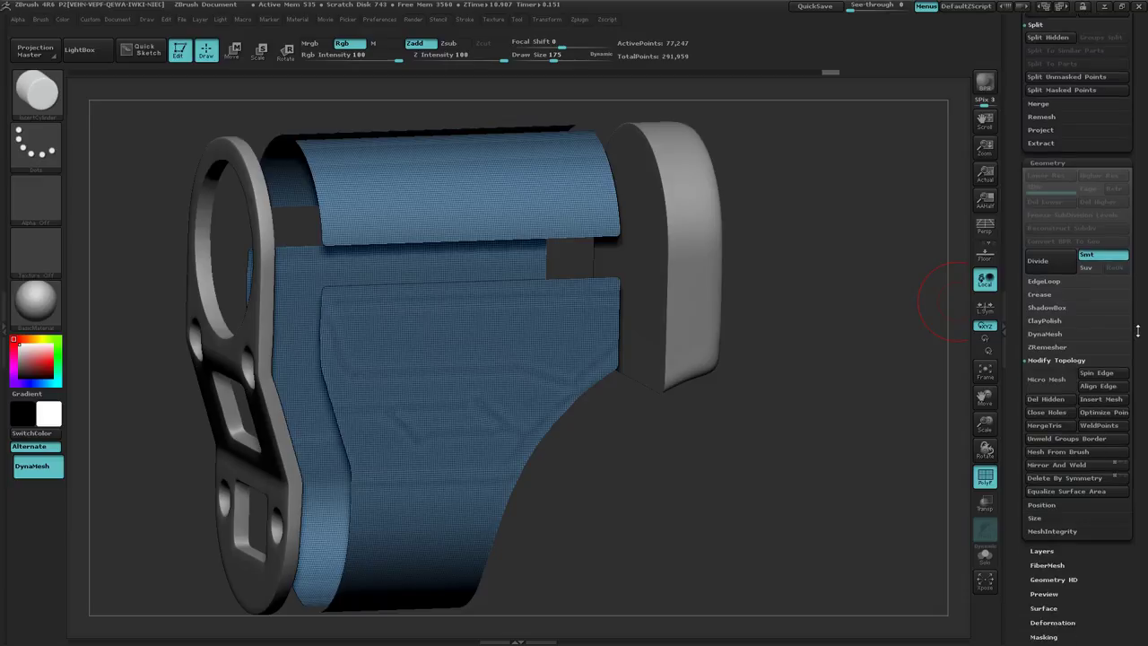
click(1050, 282)
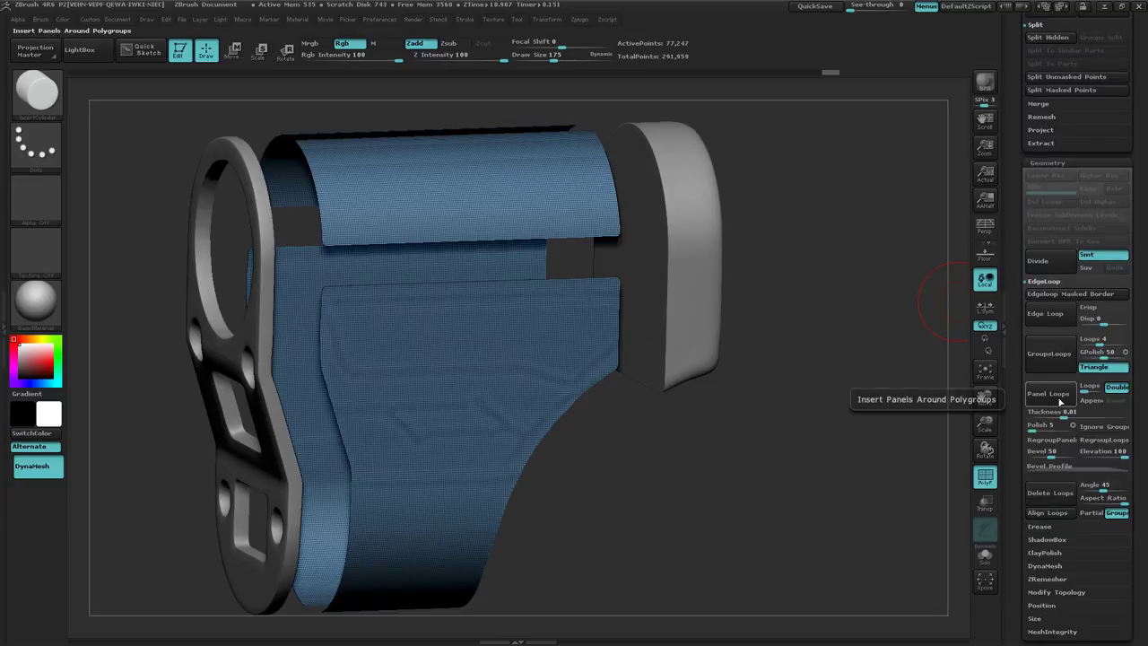
click(1059, 401)
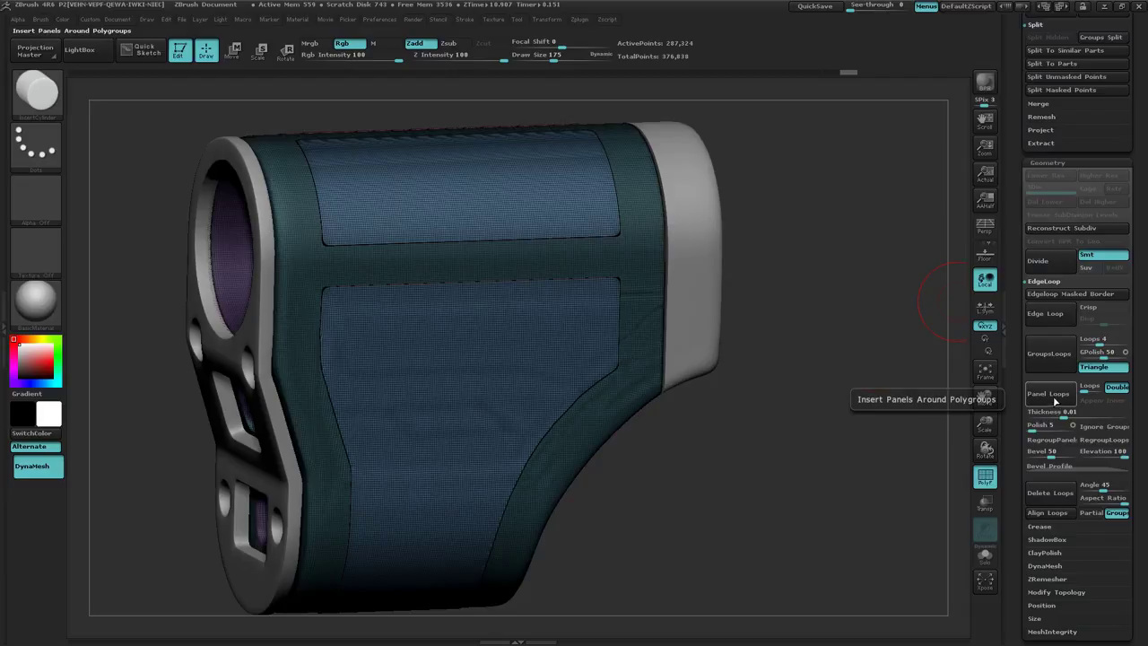
key(ctrl+z)
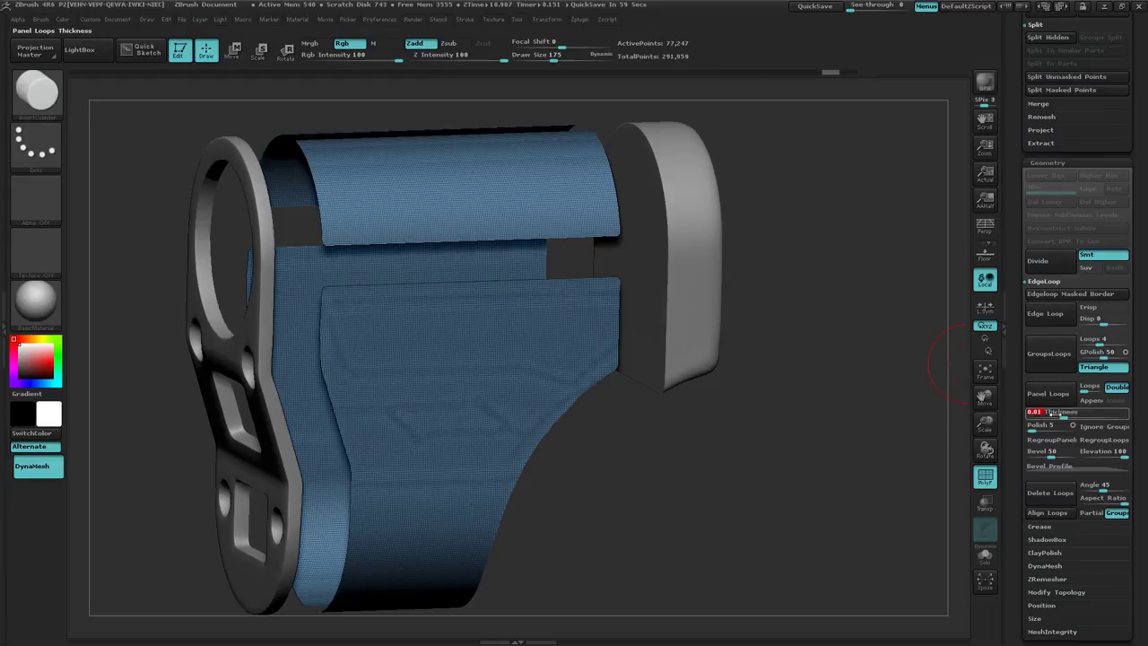
Set the Panel Loops thickness to 0.04 and insert panel loops around the isolated panels.
click(1065, 415)
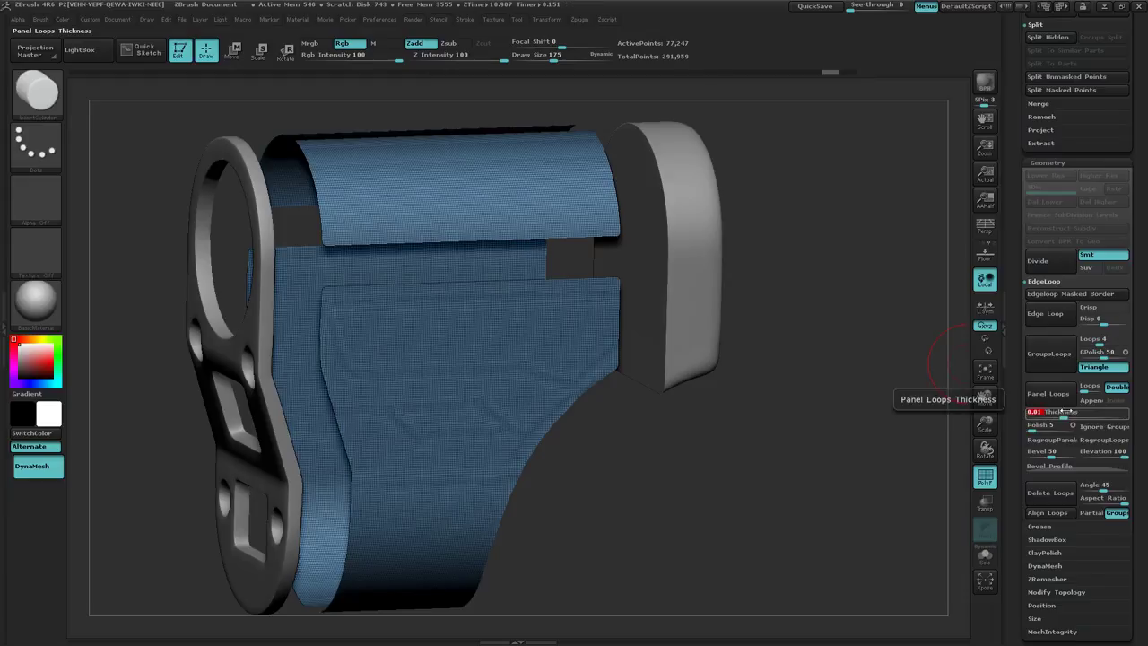
text(0.004)
key(BackSpace)
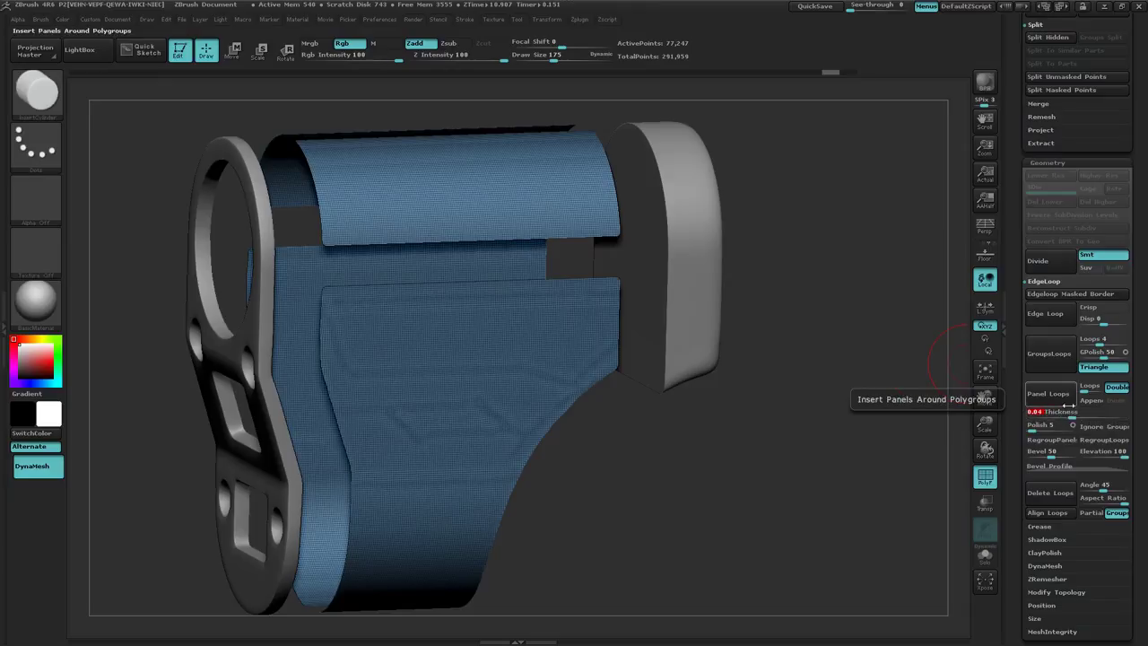
click(1049, 393)
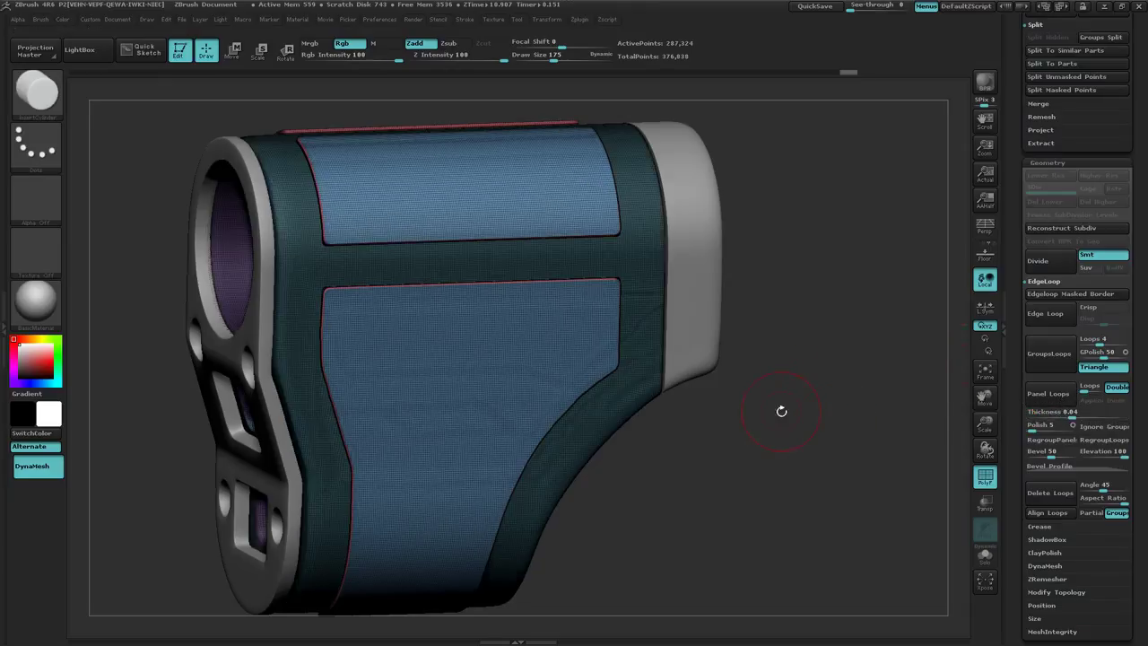
Isolate the panel faces, grow the visibility to include their rims, and group the visible polygons as one polygroup.
drag(781, 410, 792, 412)
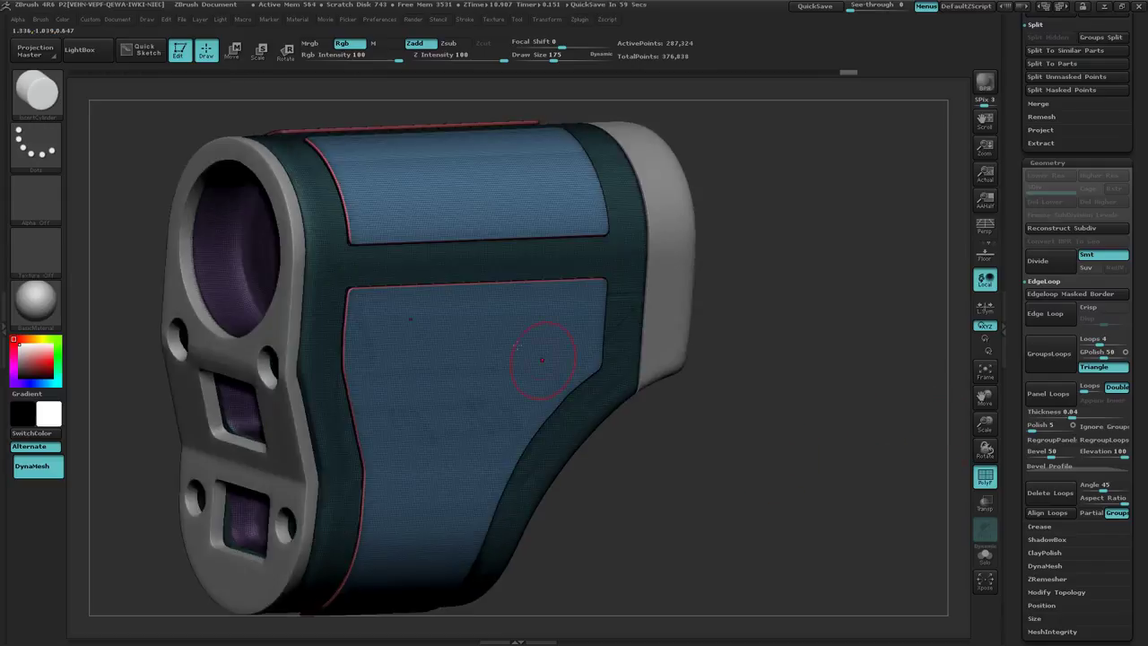
ctrl+shift+click(496, 341)
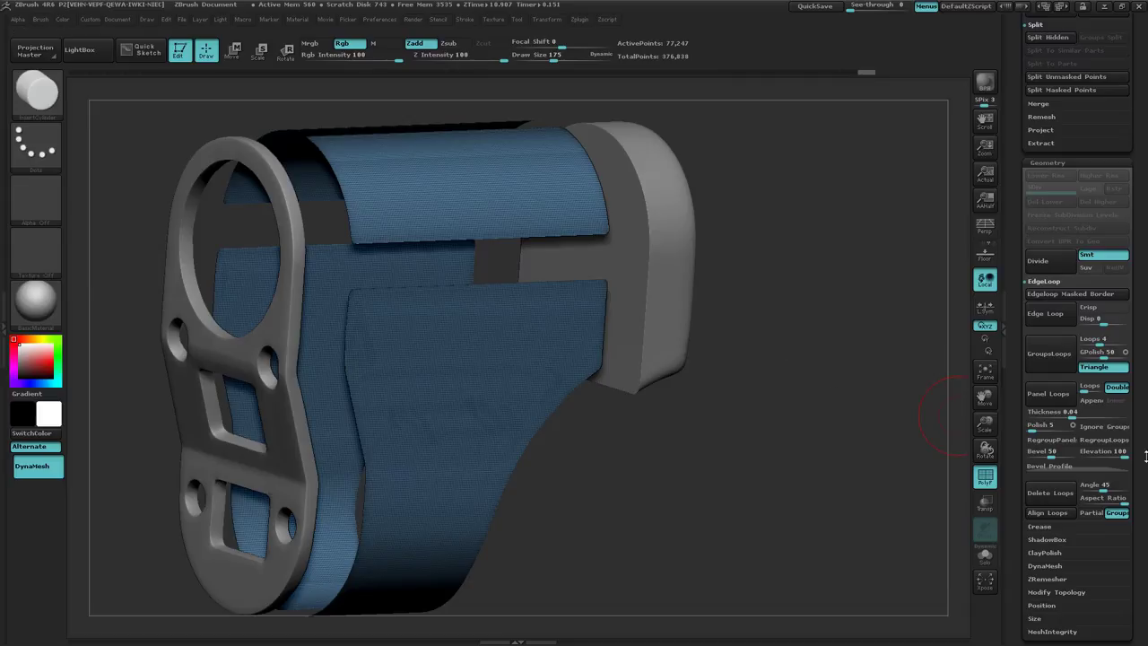
scroll(1077, 377, down, 10)
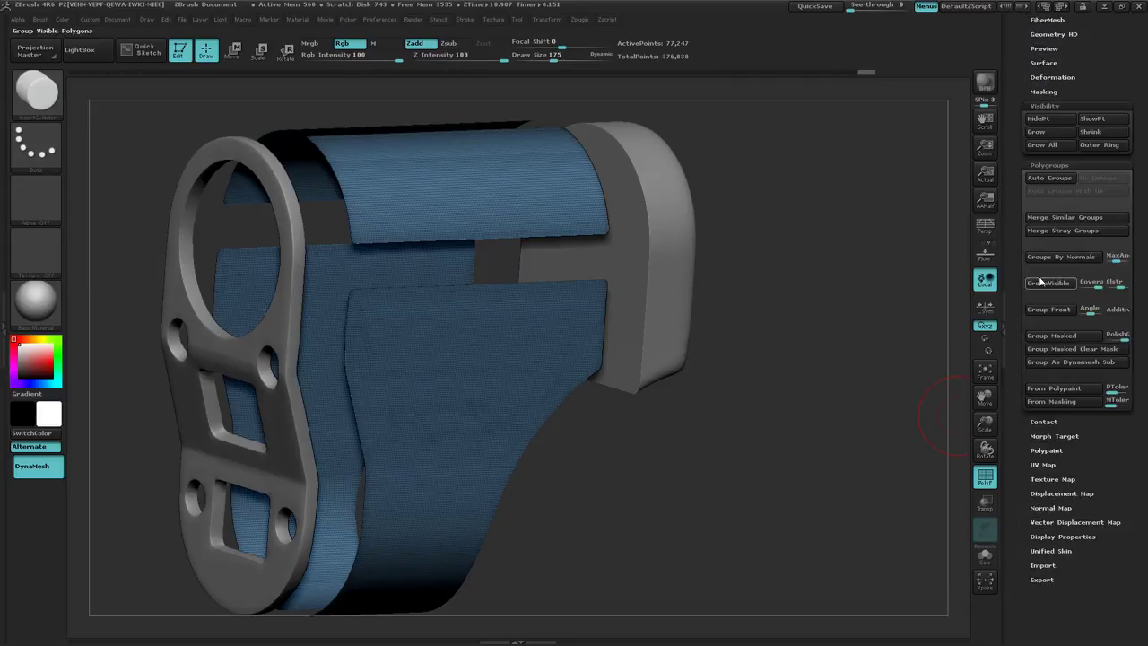
click(1052, 146)
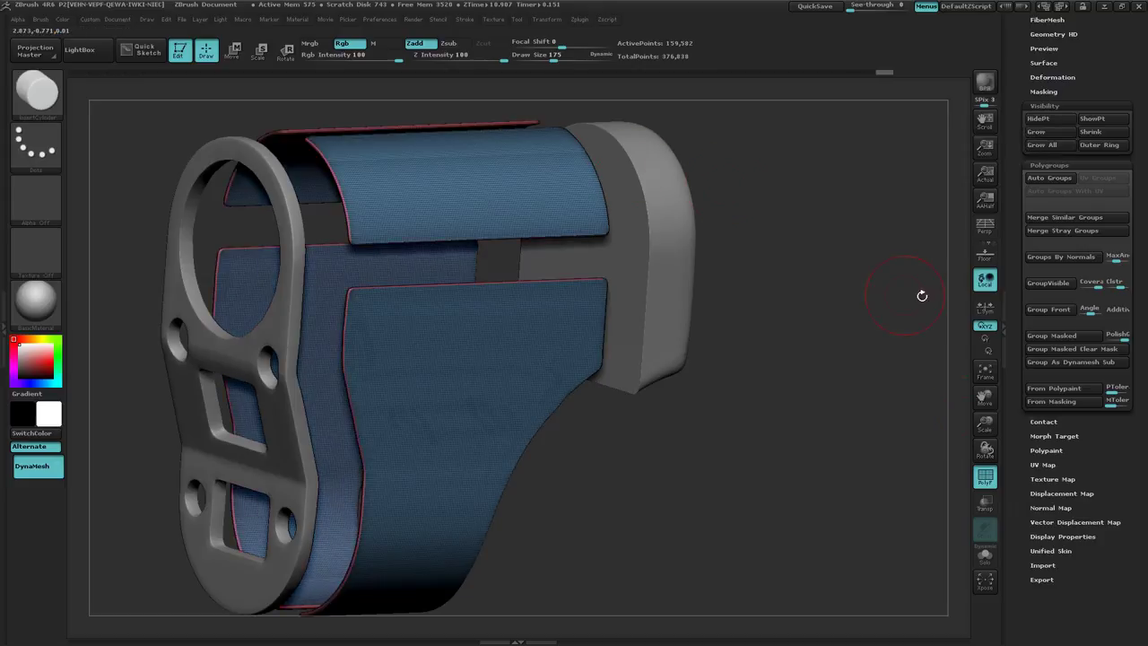
click(1048, 283)
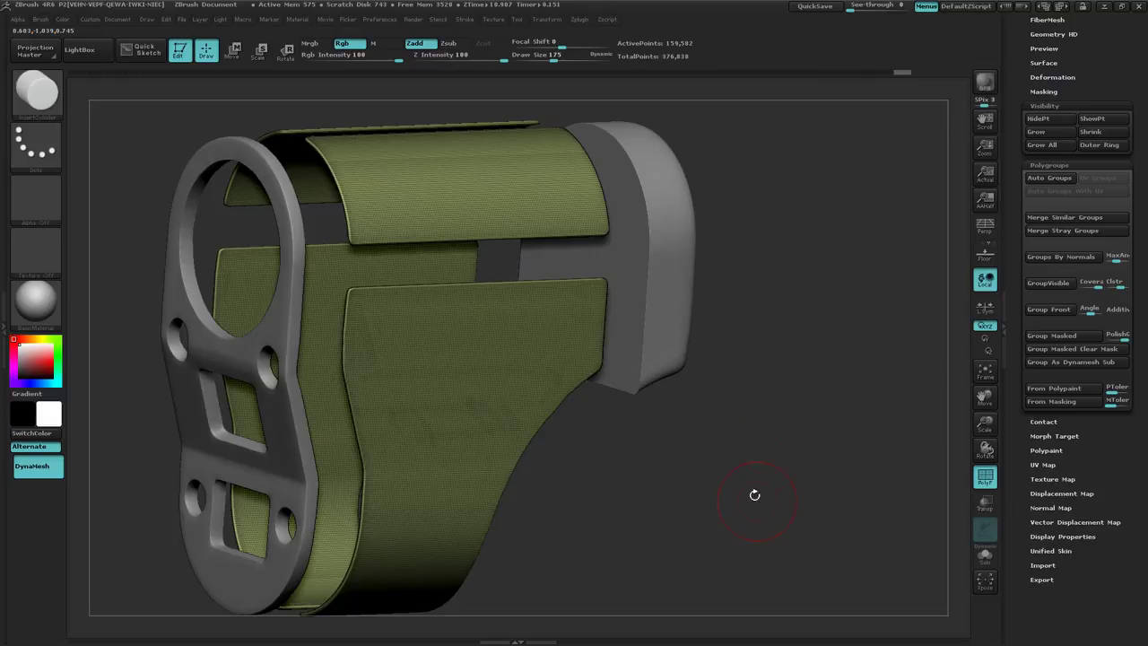
Show the whole body again and turn off the polyframe display.
ctrl+shift+click(794, 440)
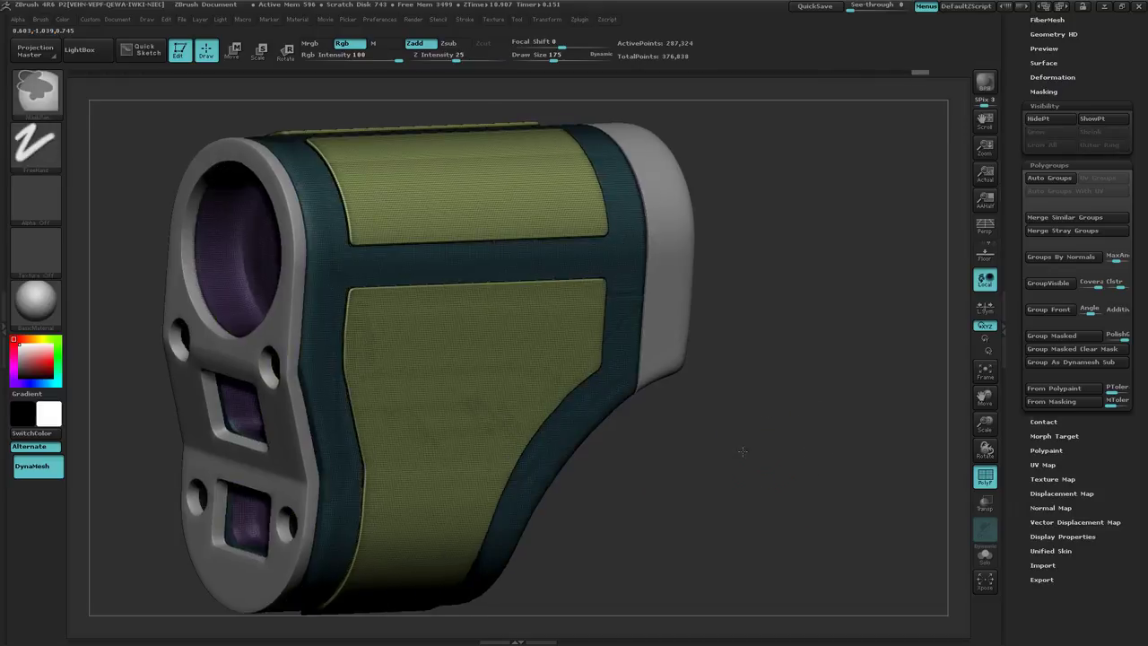
ctrl+right_drag(743, 451, 725, 450)
key(shift+f)
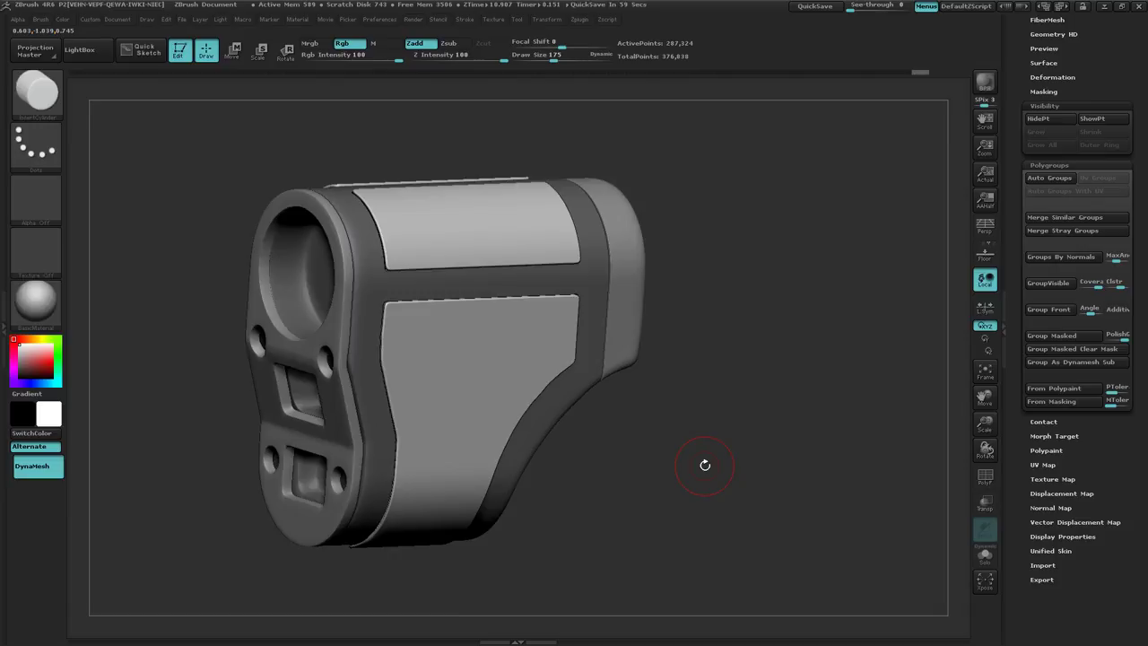
key(alt+Tab)
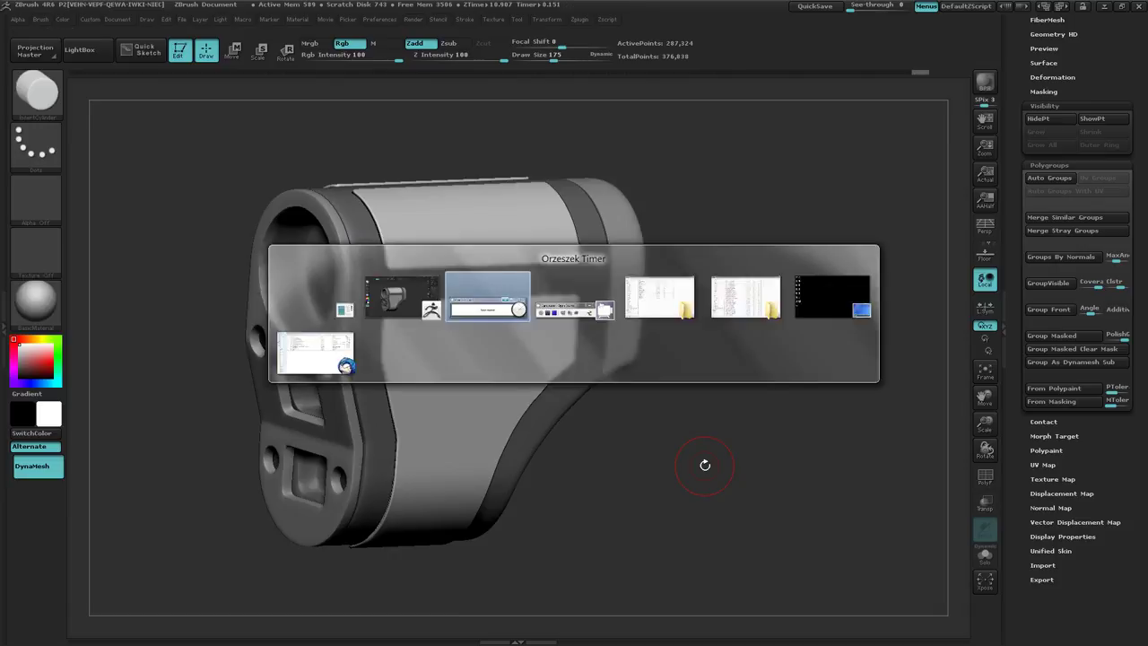
key(alt+Tab)
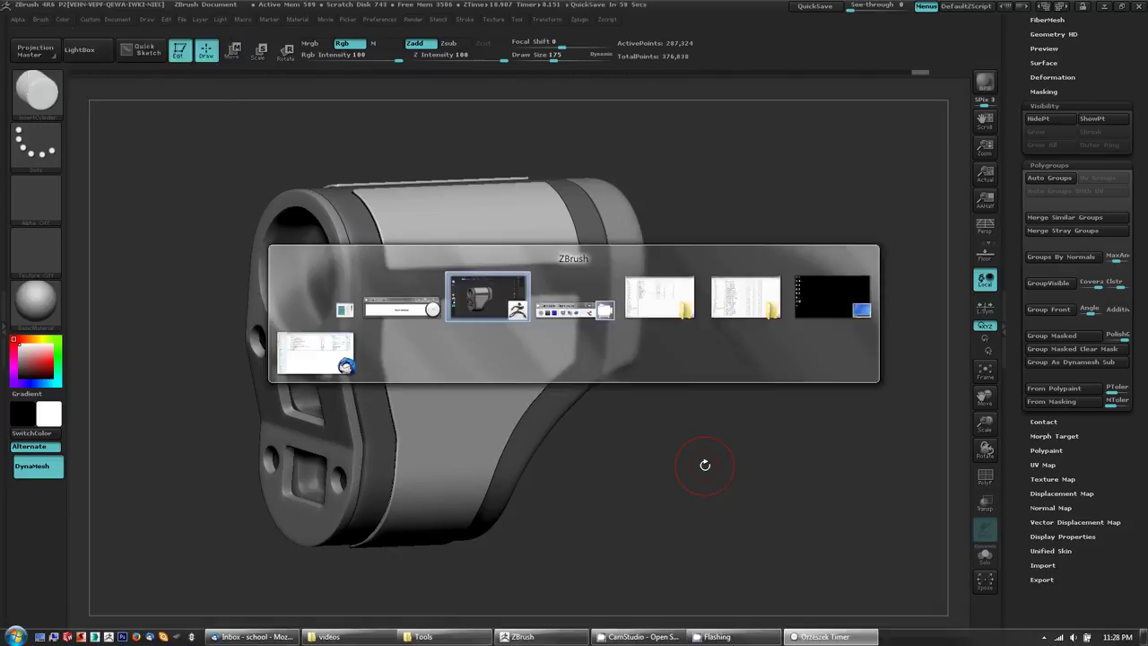